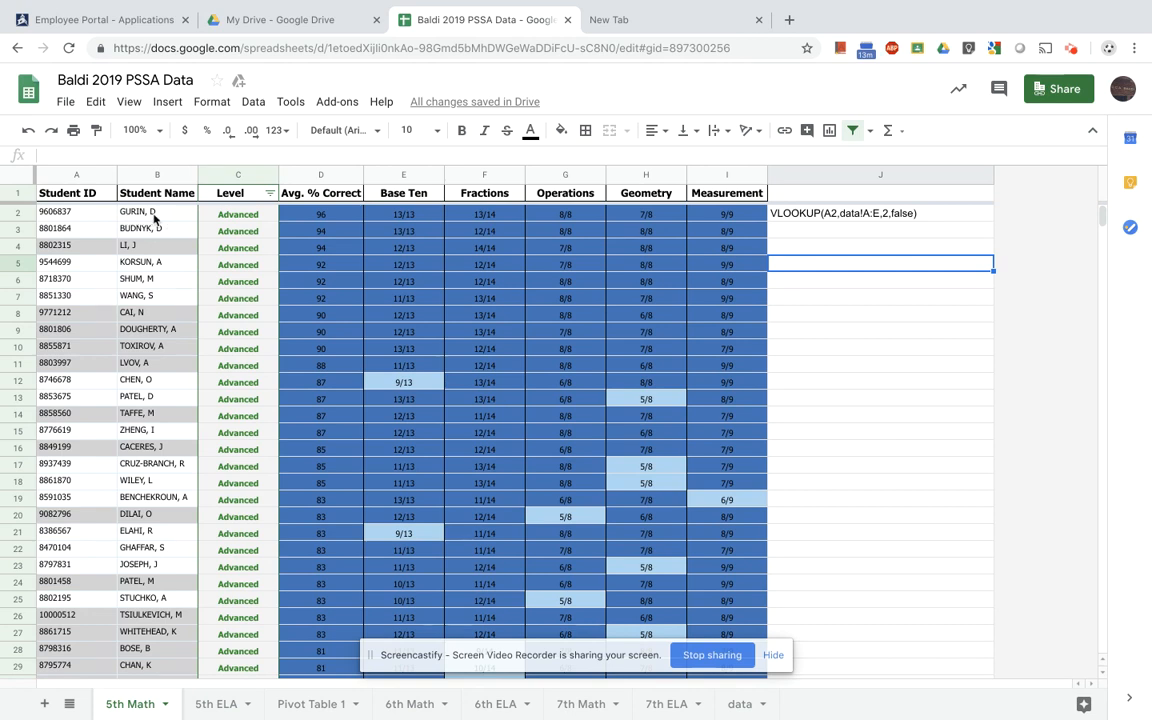
{"action": "left_click", "coordinate": [155, 214]}
{"action": "left_click", "coordinate": [95, 214]}
{"action": "left_click", "coordinate": [138, 216]}
{"action": "left_click", "coordinate": [90, 216]}
{"action": "left_click", "coordinate": [133, 216]}
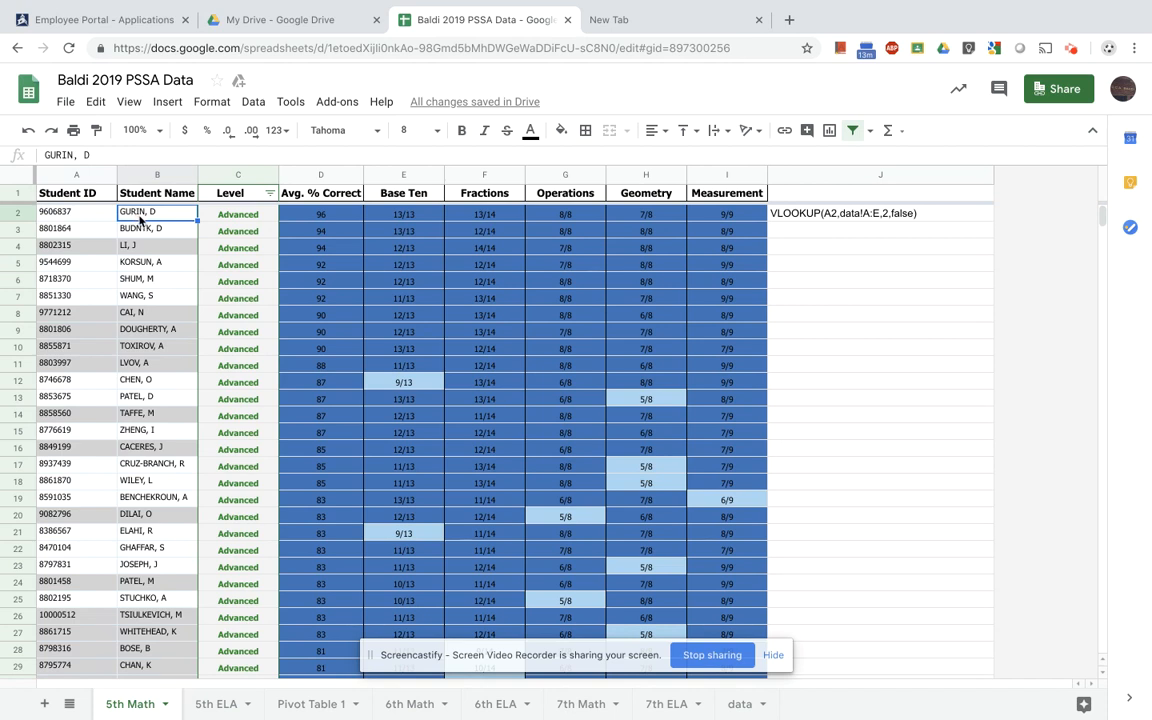
{"action": "left_click", "coordinate": [82, 217]}
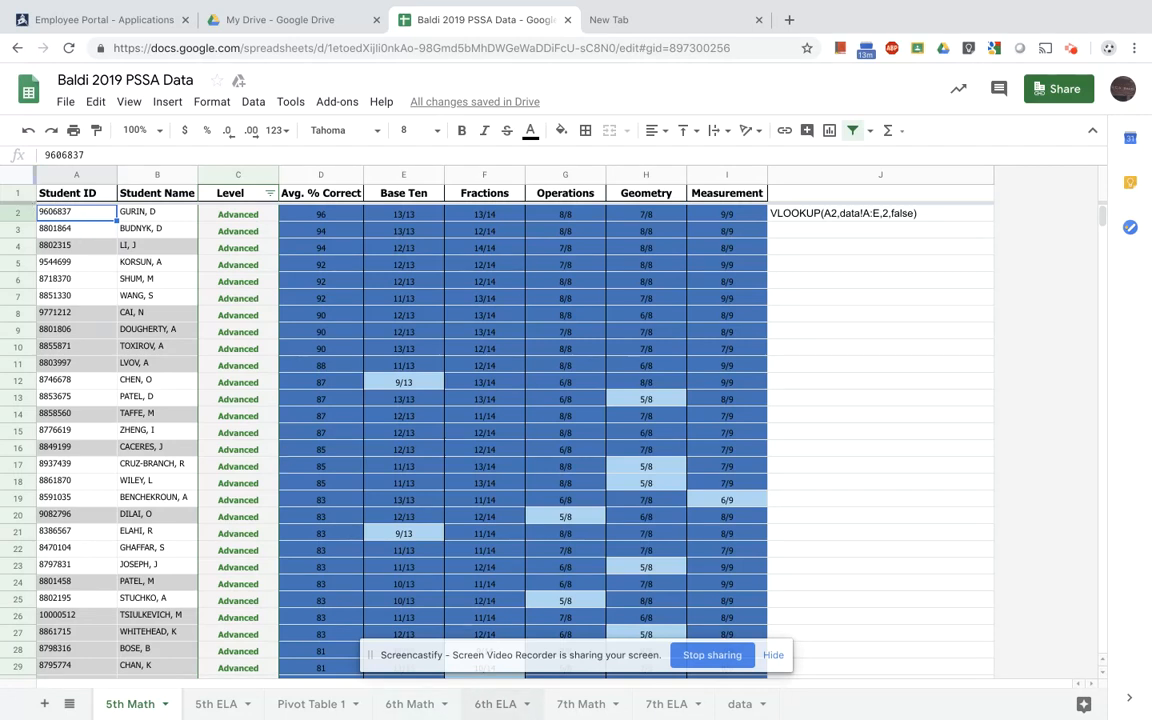
Switch to Excel and copy the Student ID through Race/Ethnicity columns (B to F) of Student Data_19.20.xls.
{"action": "mouse_move", "coordinate": [445, 714]}
{"action": "mouse_move", "coordinate": [372, 708]}
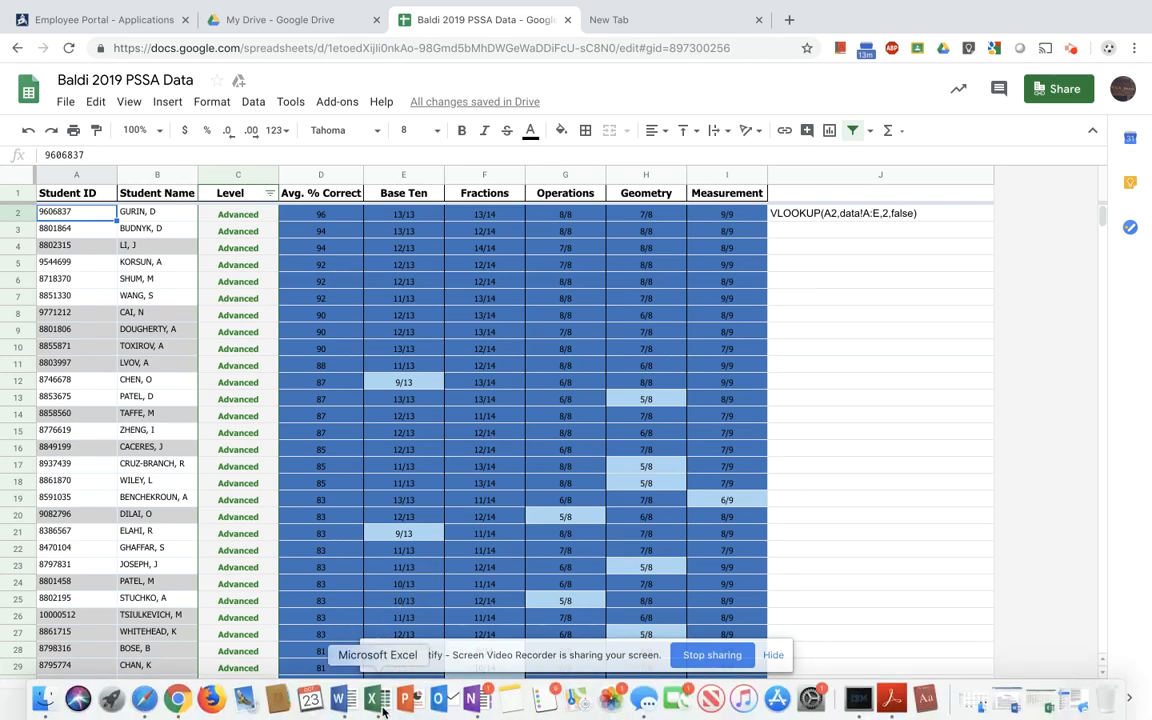
{"action": "left_click", "coordinate": [377, 700]}
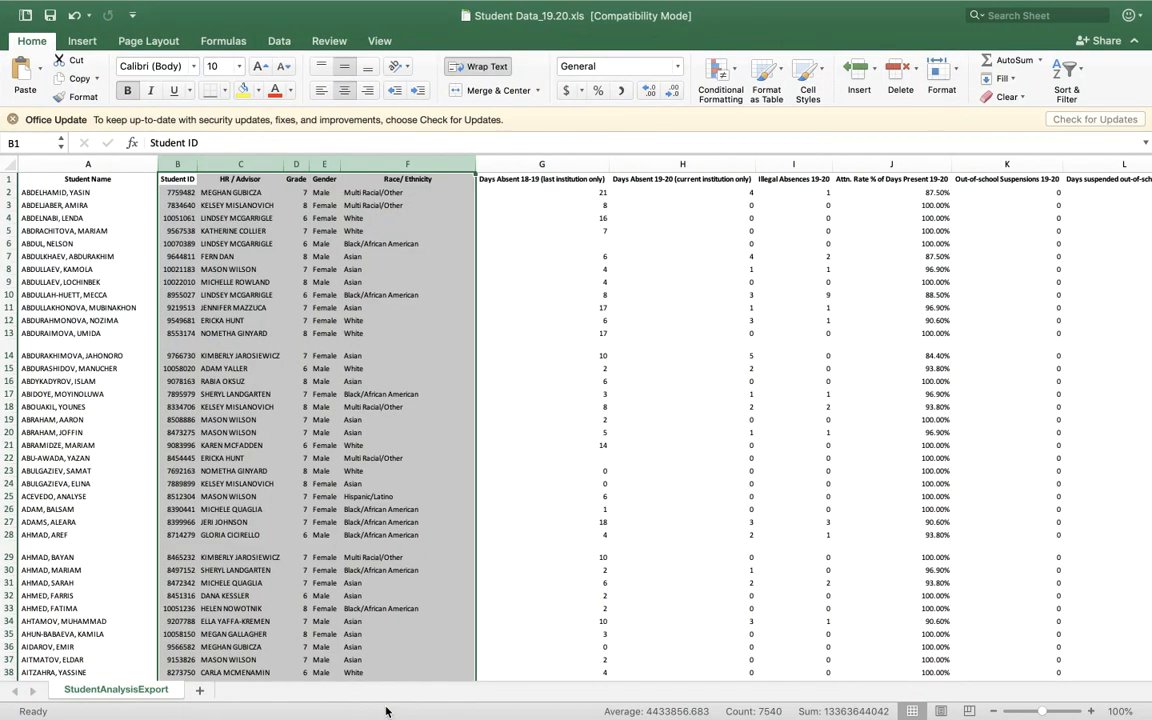
{"action": "left_click", "coordinate": [680, 306]}
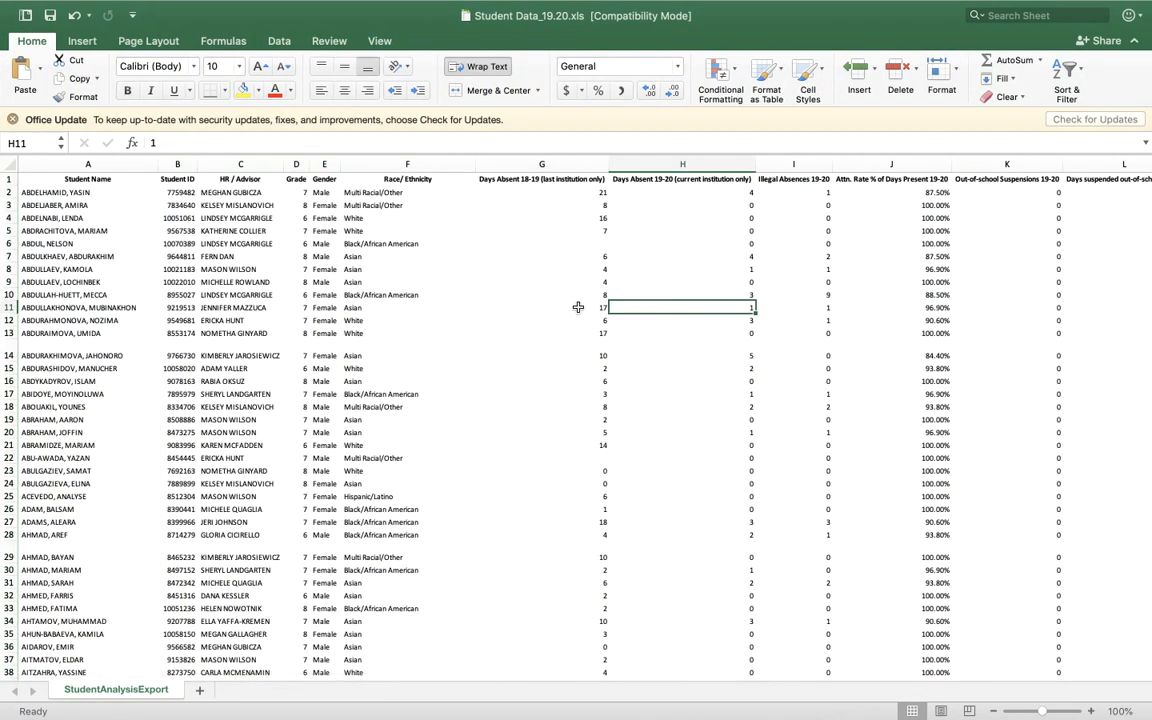
{"action": "scroll", "coordinate": [300, 210], "scroll_direction": "right", "scroll_amount": 1}
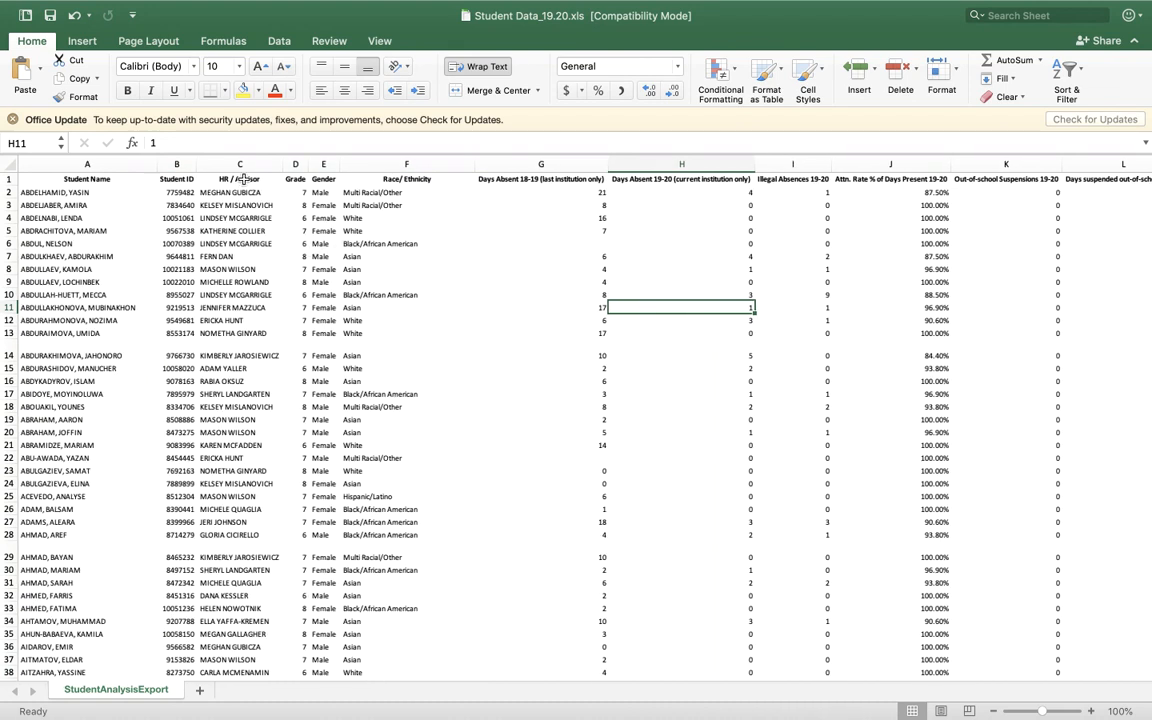
{"action": "left_click", "coordinate": [173, 164]}
{"action": "key", "text": "shift+Right"}
{"action": "key", "text": "shift+Right"}
{"action": "key", "text": "shift+Right"}
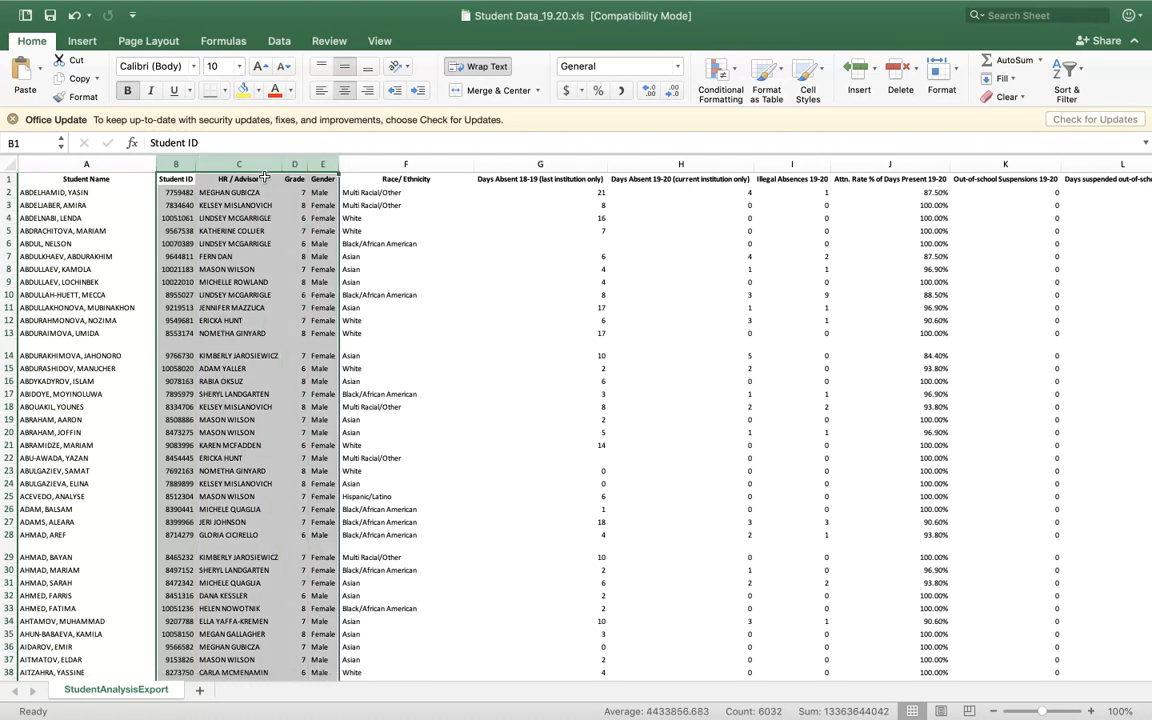
{"action": "key", "text": "shift+Right"}
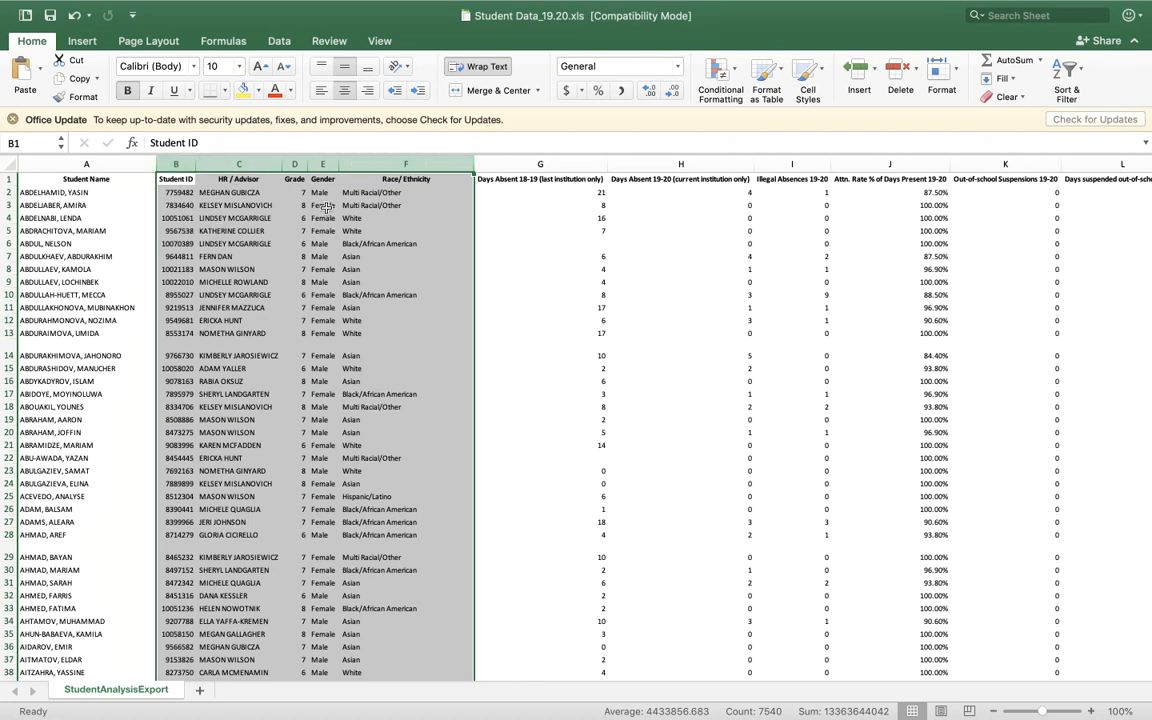
{"action": "key", "text": "super+c"}
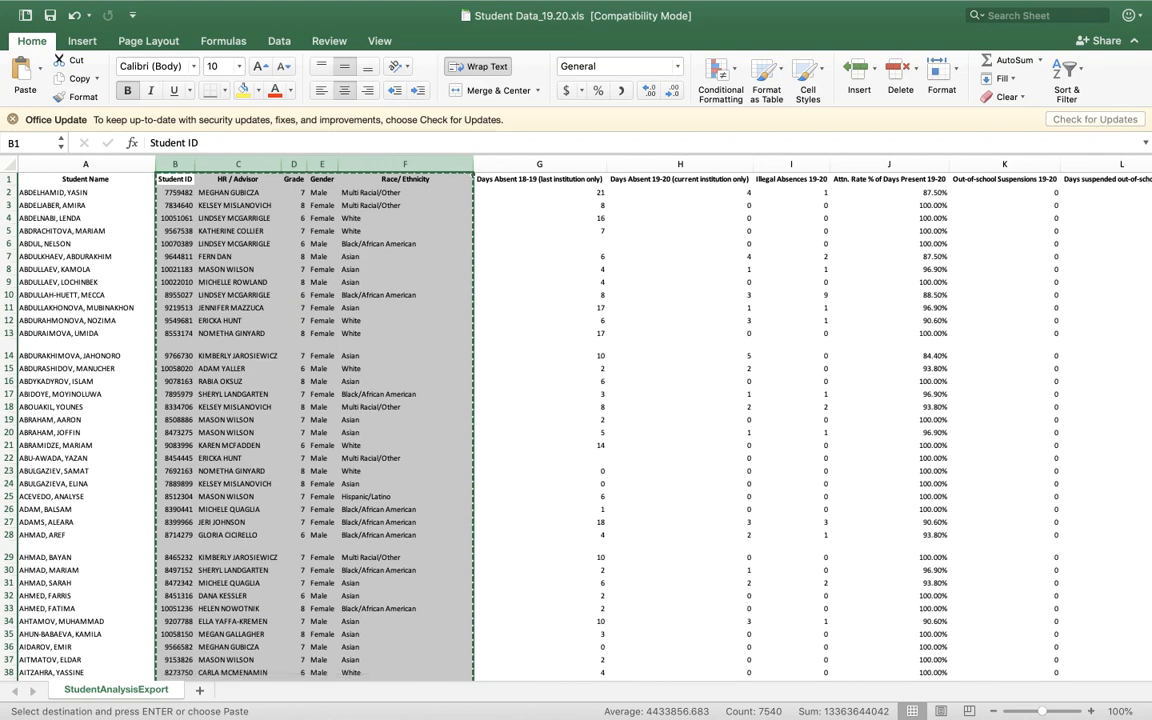
Switch back to the Baldi 2019 PSSA Data spreadsheet in Chrome and add a new sheet named data1.
{"action": "mouse_move", "coordinate": [340, 710]}
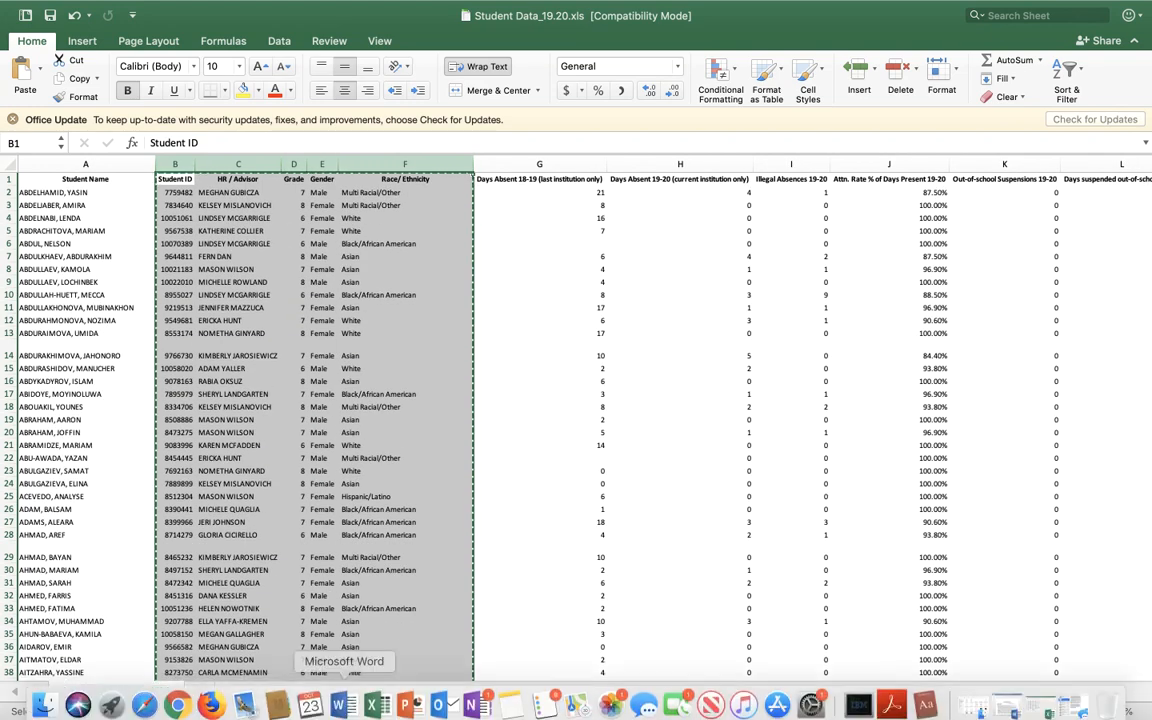
{"action": "left_click", "coordinate": [177, 706]}
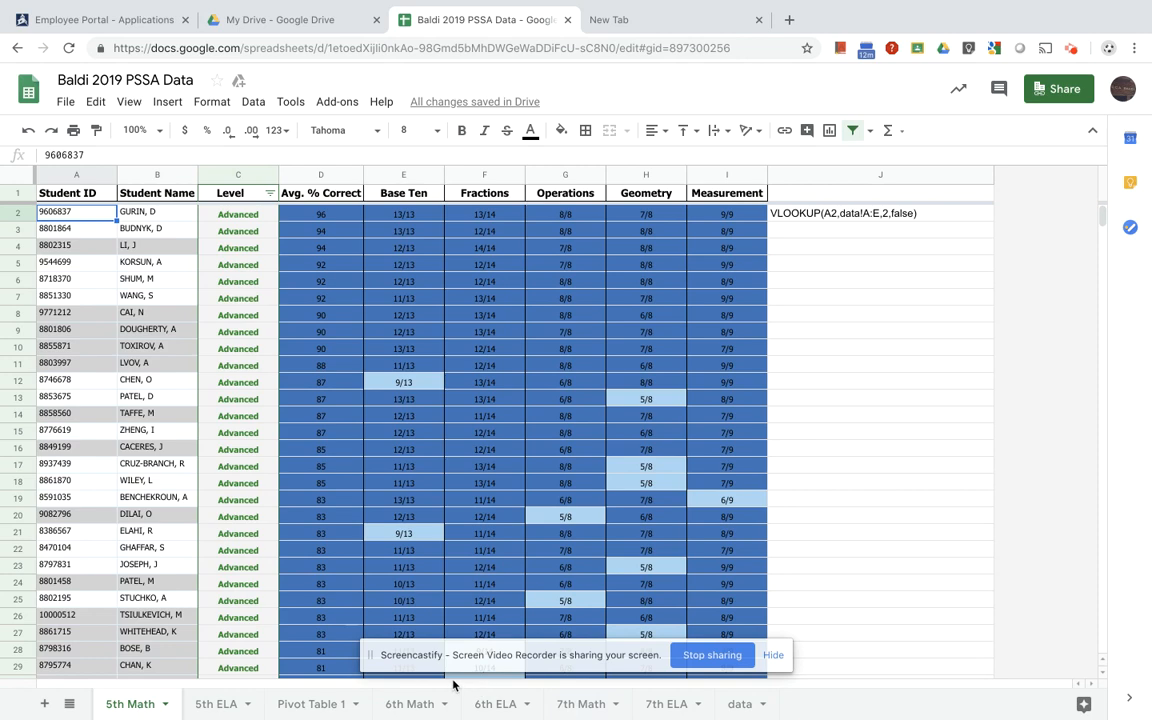
{"action": "left_click", "coordinate": [44, 704]}
{"action": "left_click", "coordinate": [879, 704]}
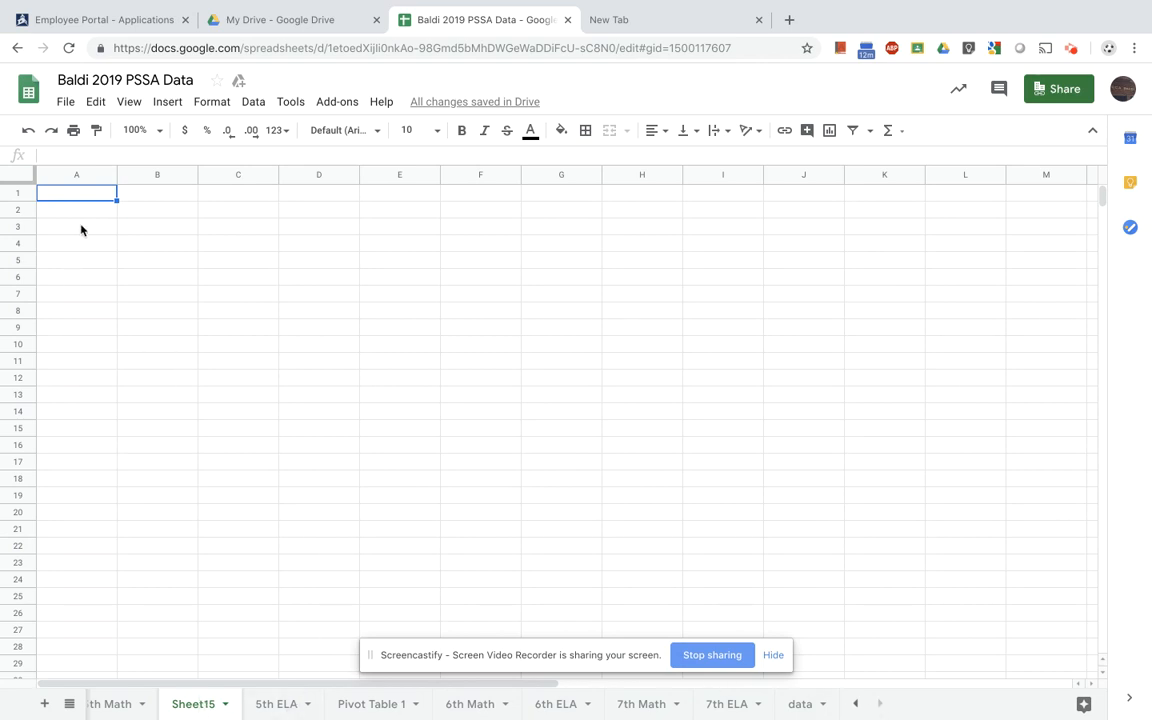
{"action": "double_click", "coordinate": [205, 700]}
{"action": "type", "text": "data1"}
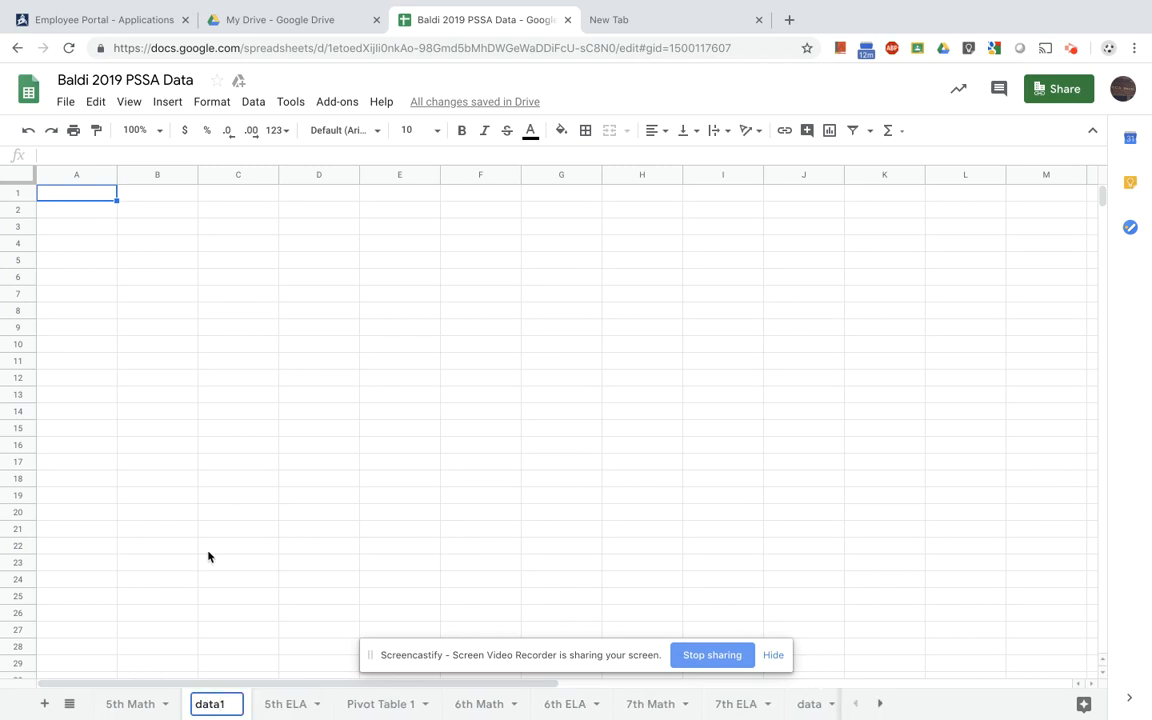
Paste the copied student columns into the data1 sheet starting at A1 and look over the rows.
{"action": "left_click", "coordinate": [76, 200]}
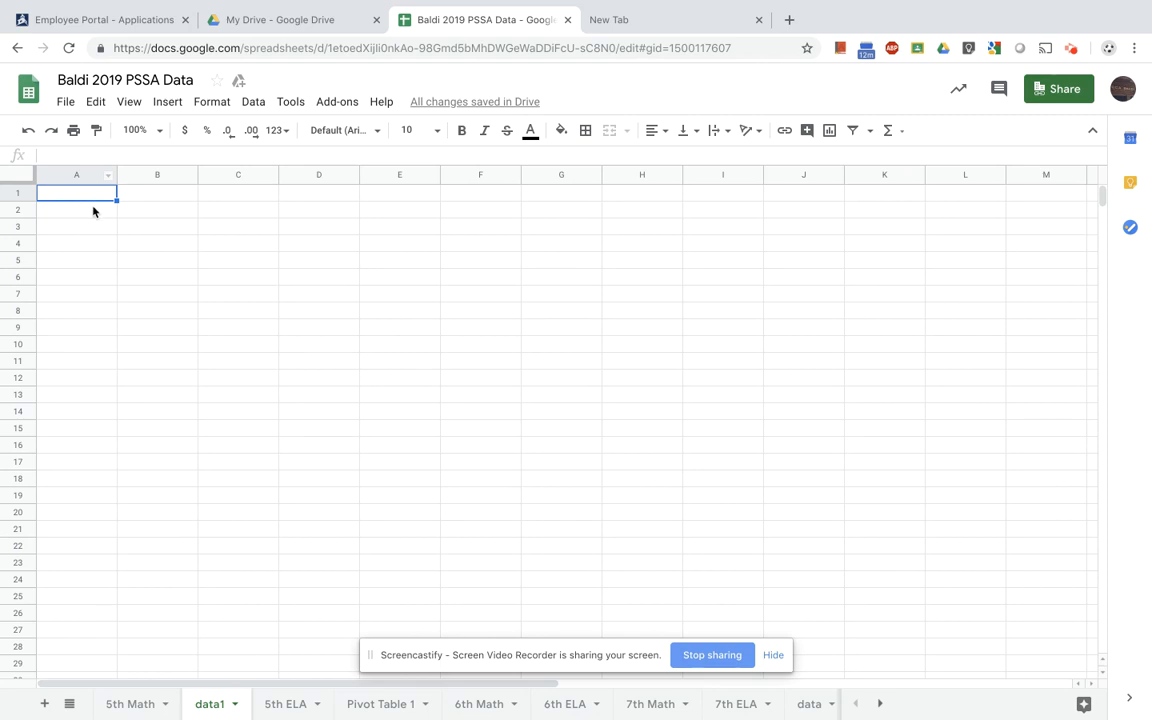
{"action": "key", "text": "ctrl+v"}
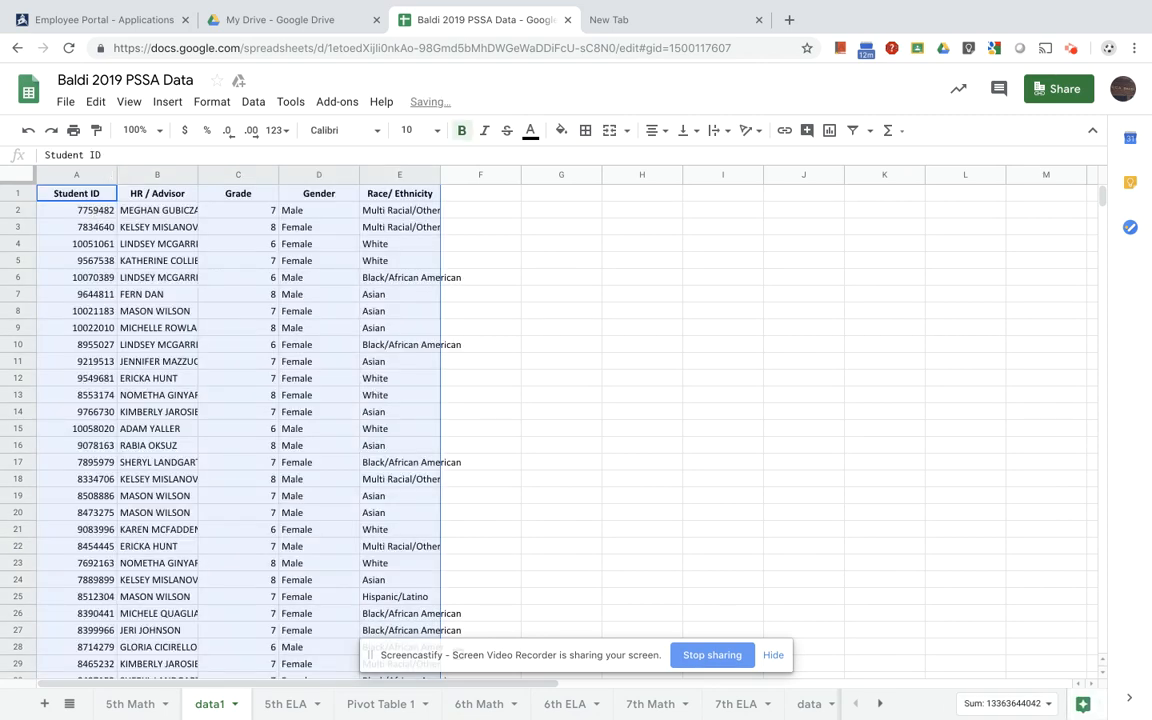
{"action": "left_click", "coordinate": [17, 196]}
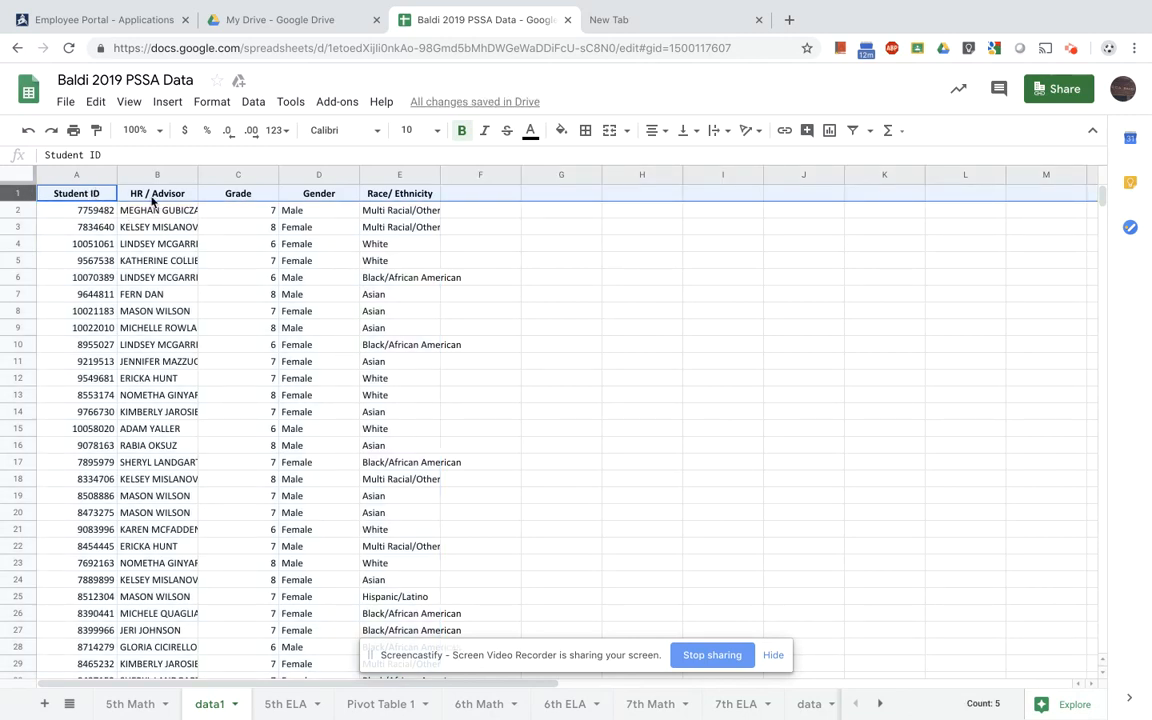
{"action": "scroll", "coordinate": [213, 380], "scroll_direction": "down", "scroll_amount": 20}
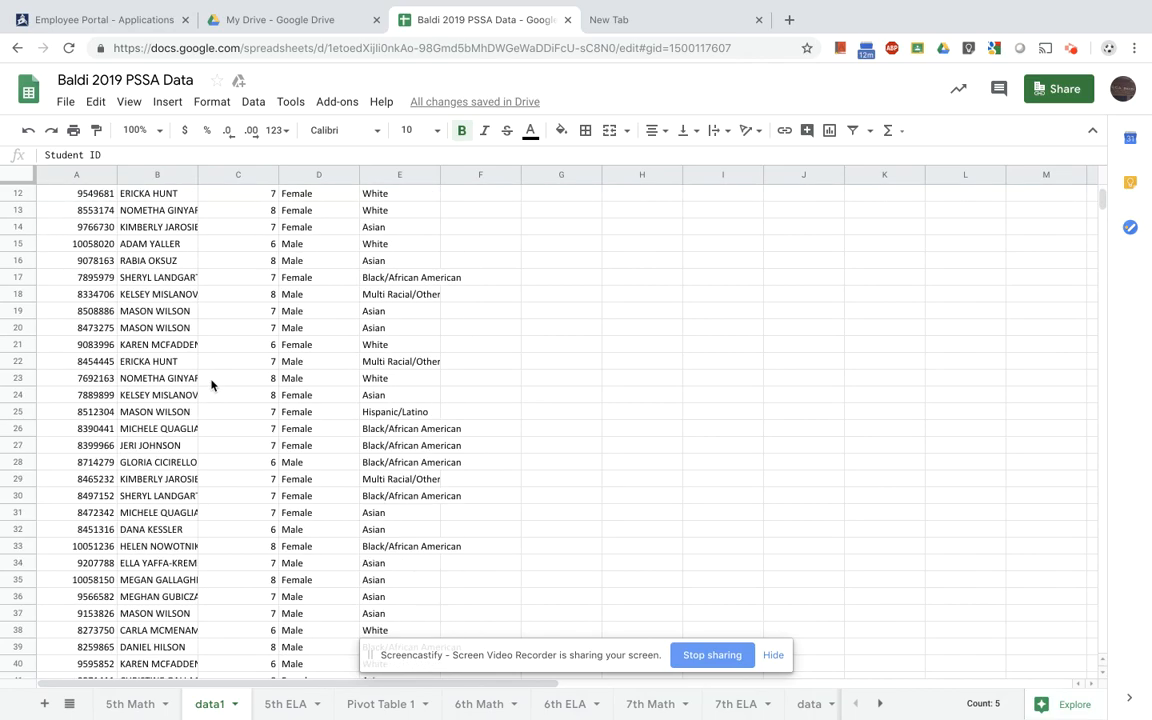
{"action": "scroll", "coordinate": [213, 380], "scroll_direction": "up", "scroll_amount": 20}
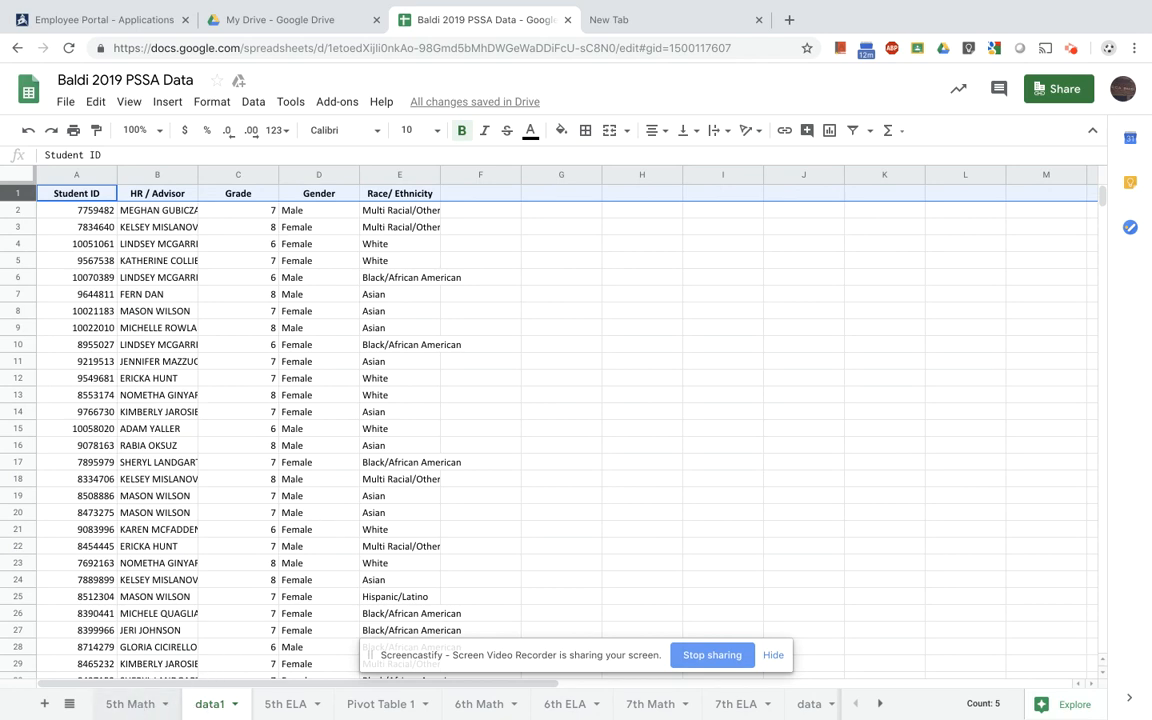
On the 5th Math sheet, insert one blank column directly after the Student Name column.
{"action": "left_click", "coordinate": [130, 704]}
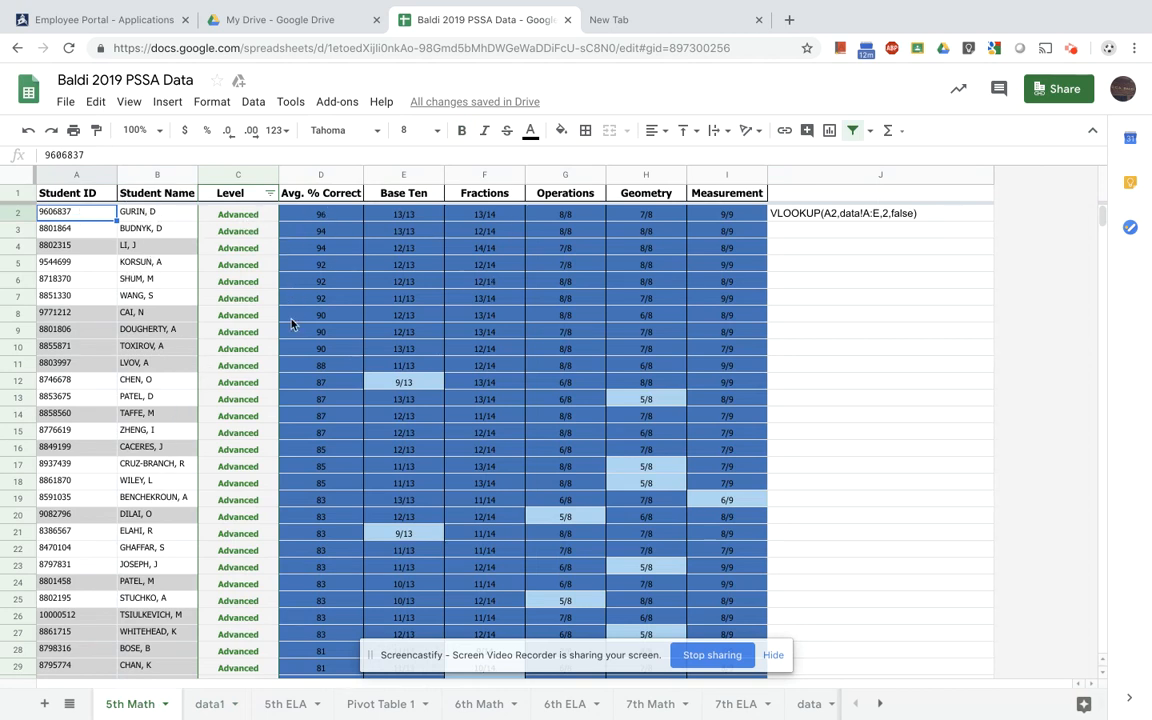
{"action": "left_click", "coordinate": [240, 177]}
{"action": "left_click", "coordinate": [163, 176]}
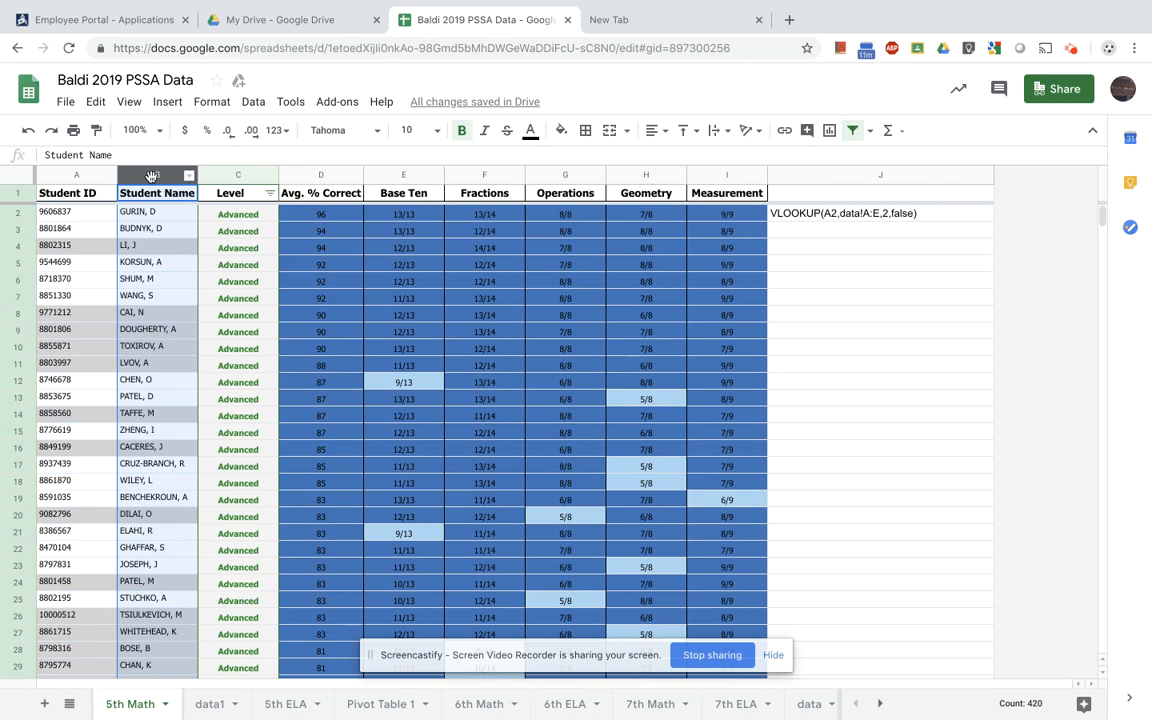
{"action": "right_click", "coordinate": [151, 177]}
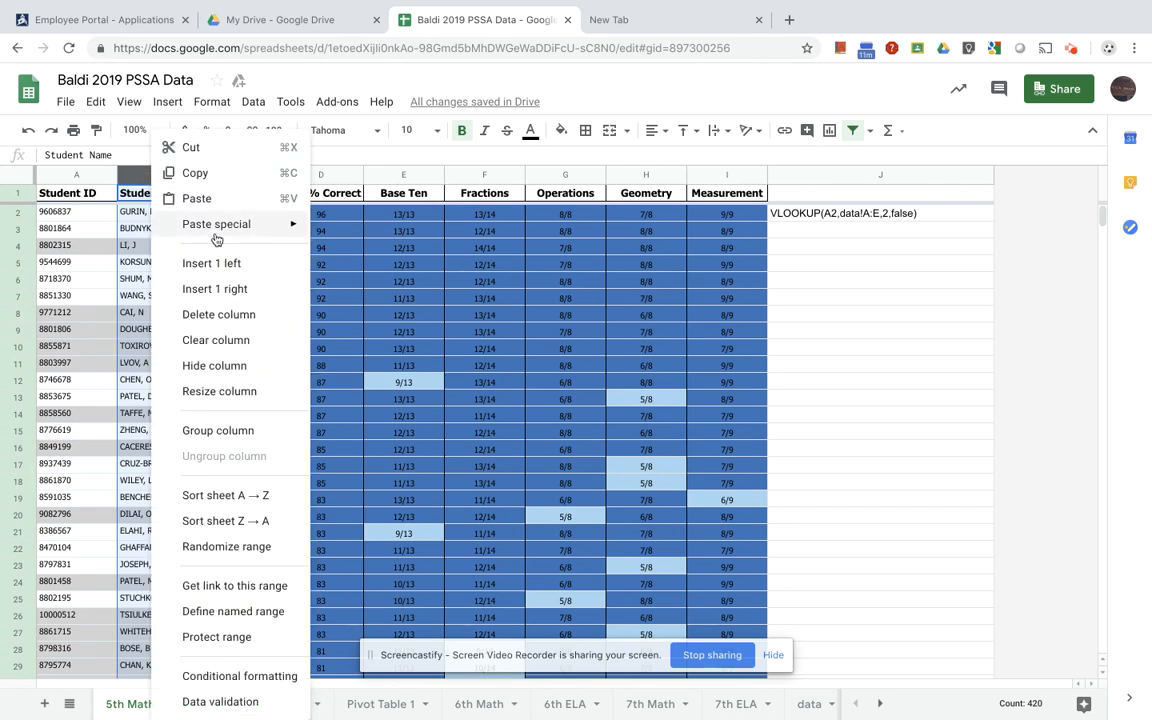
{"action": "left_click", "coordinate": [228, 289]}
Title the new column C "Current Teacher" and widen it to fit the header.
{"action": "left_click", "coordinate": [226, 200]}
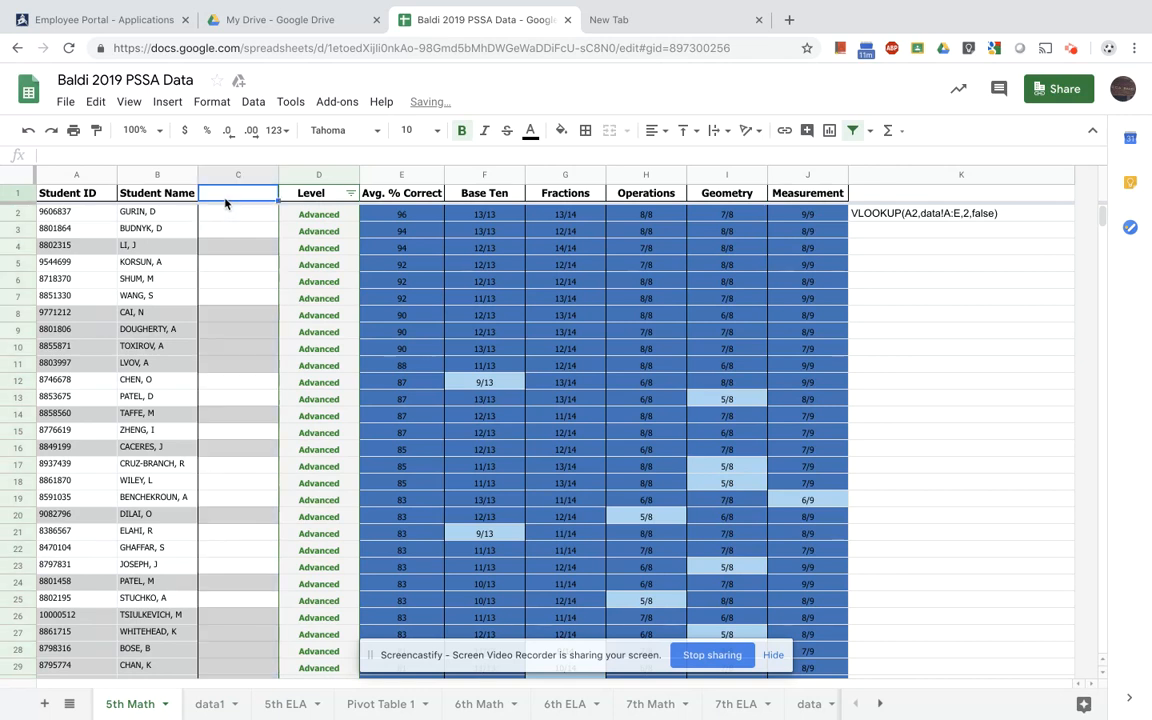
{"action": "type", "text": "Current TTeacher"}
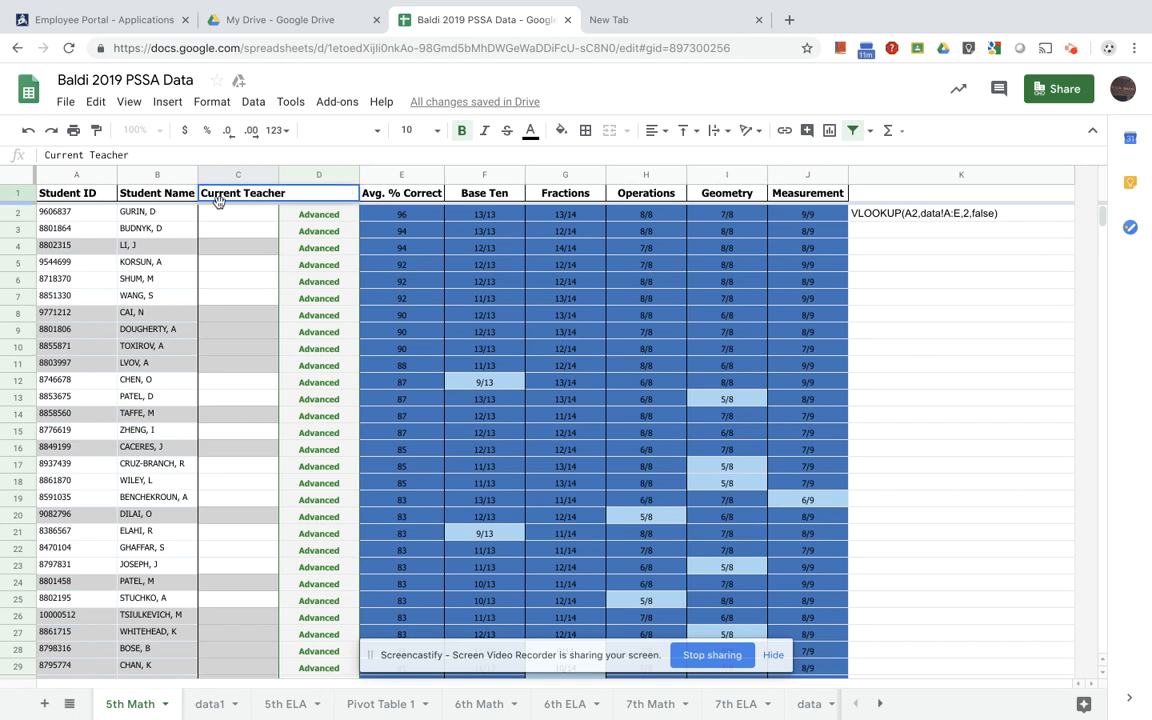
{"action": "key", "text": "Return"}
{"action": "left_click_drag", "start_coordinate": [278, 174], "coordinate": [289, 174]}
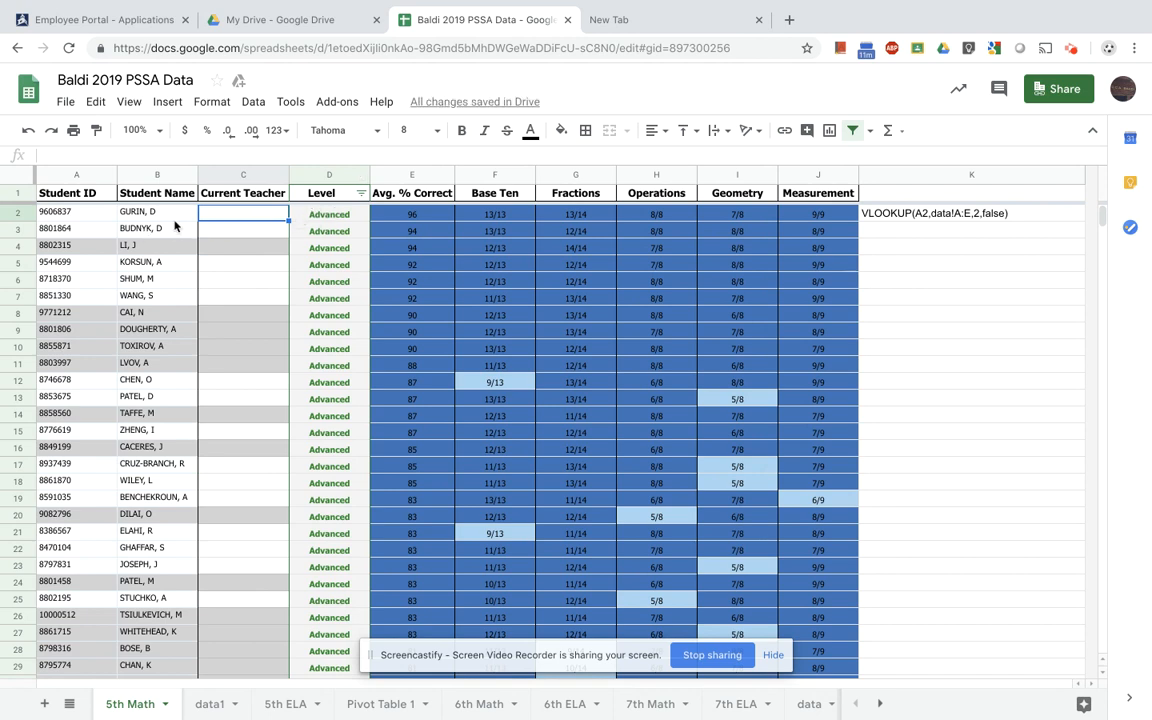
Begin a VLOOKUP formula in C2 with the student ID in A2 as the search key.
{"action": "double_click", "coordinate": [246, 214]}
{"action": "type", "text": "="}
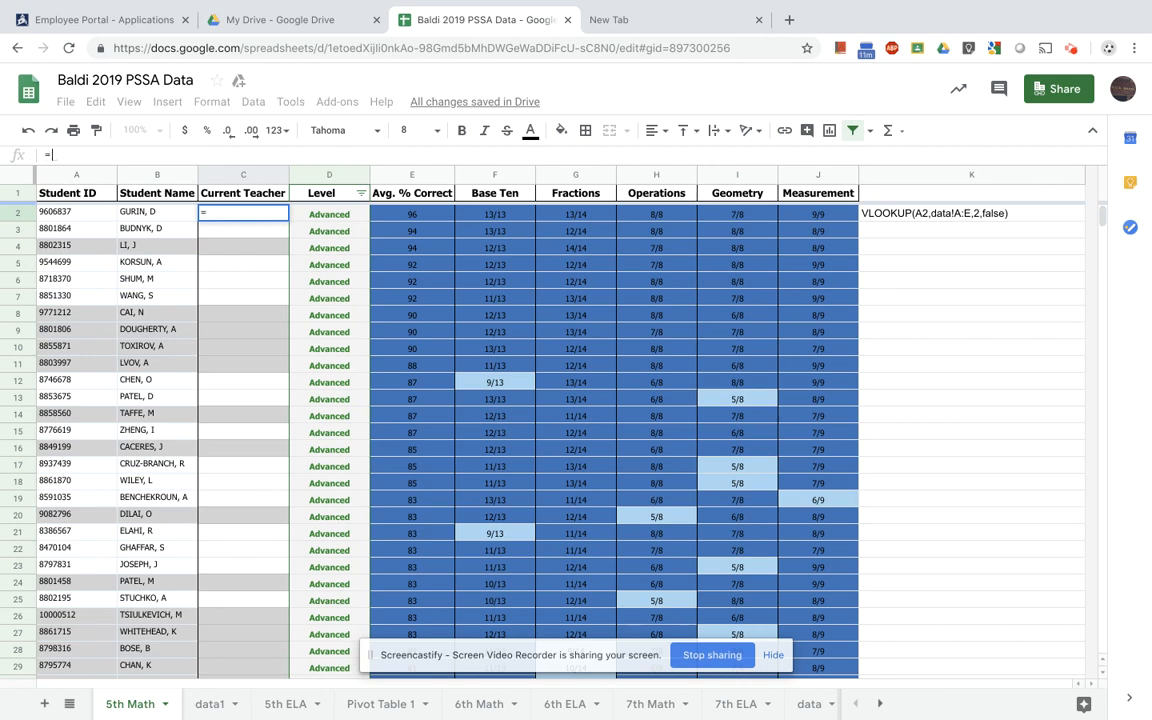
{"action": "type", "text": "VL"}
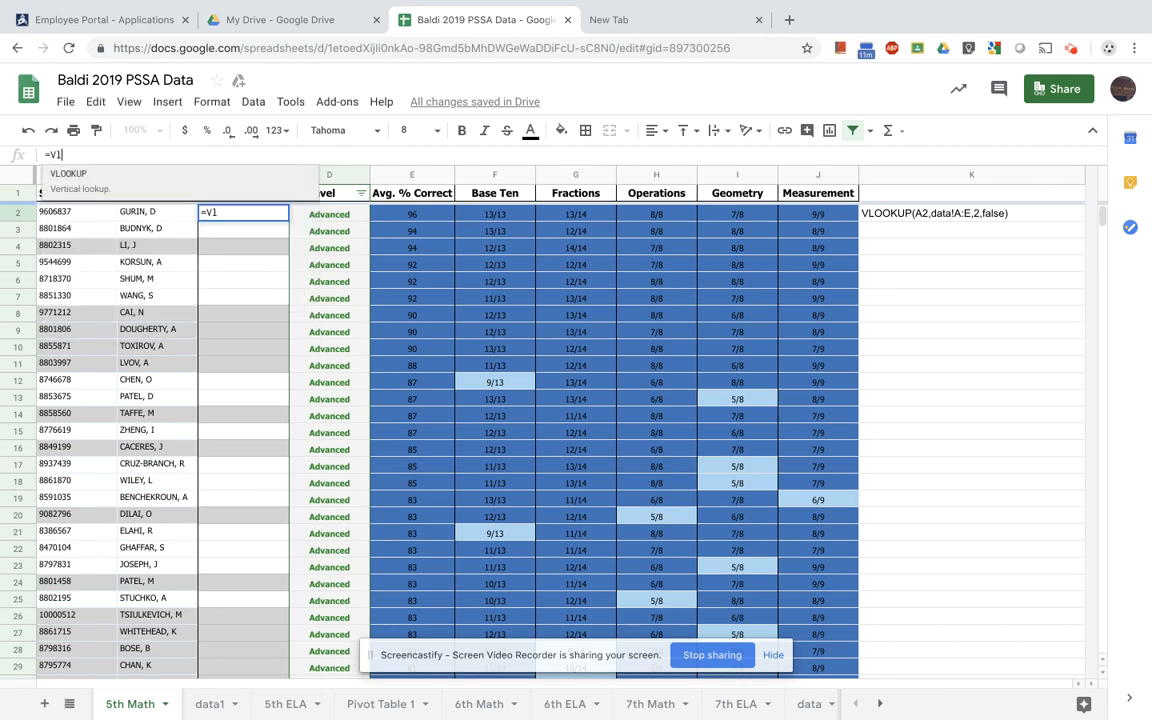
{"action": "left_click", "coordinate": [178, 180]}
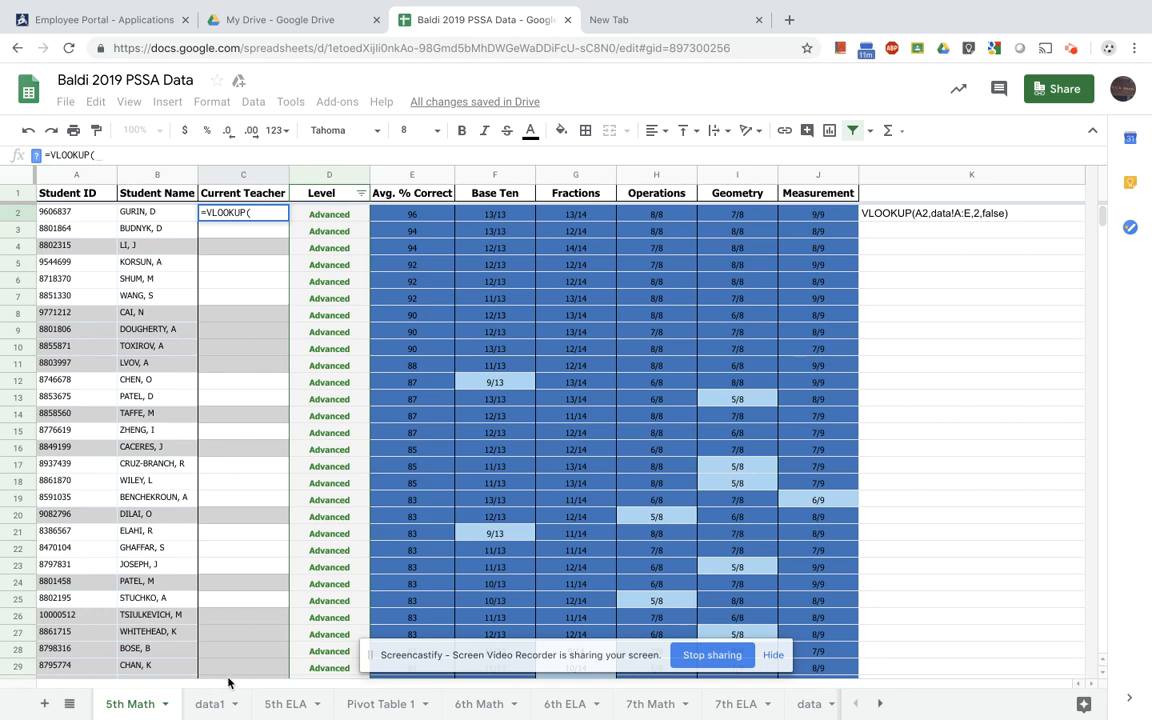
{"action": "left_click", "coordinate": [262, 210]}
{"action": "left_click", "coordinate": [116, 154]}
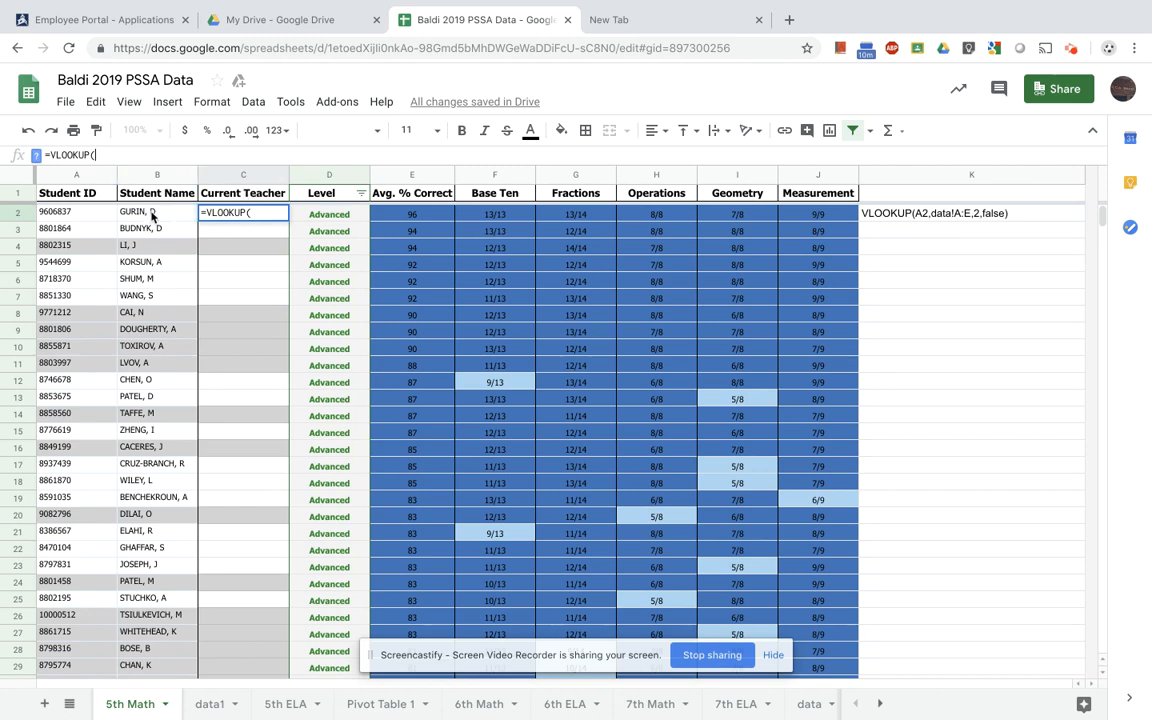
{"action": "left_click", "coordinate": [75, 216]}
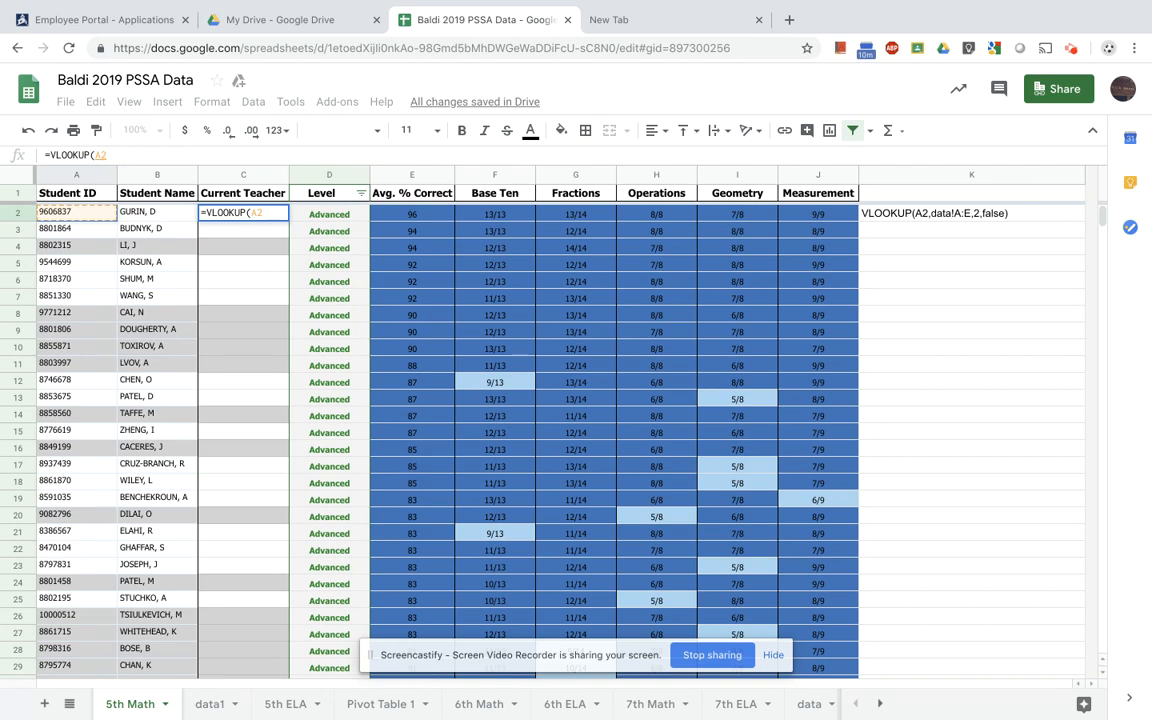
Extend the C2 formula with a comma and the sheet reference 'data'! as the start of the lookup range.
{"action": "type", "text": ","}
{"action": "type", "text": "data"}
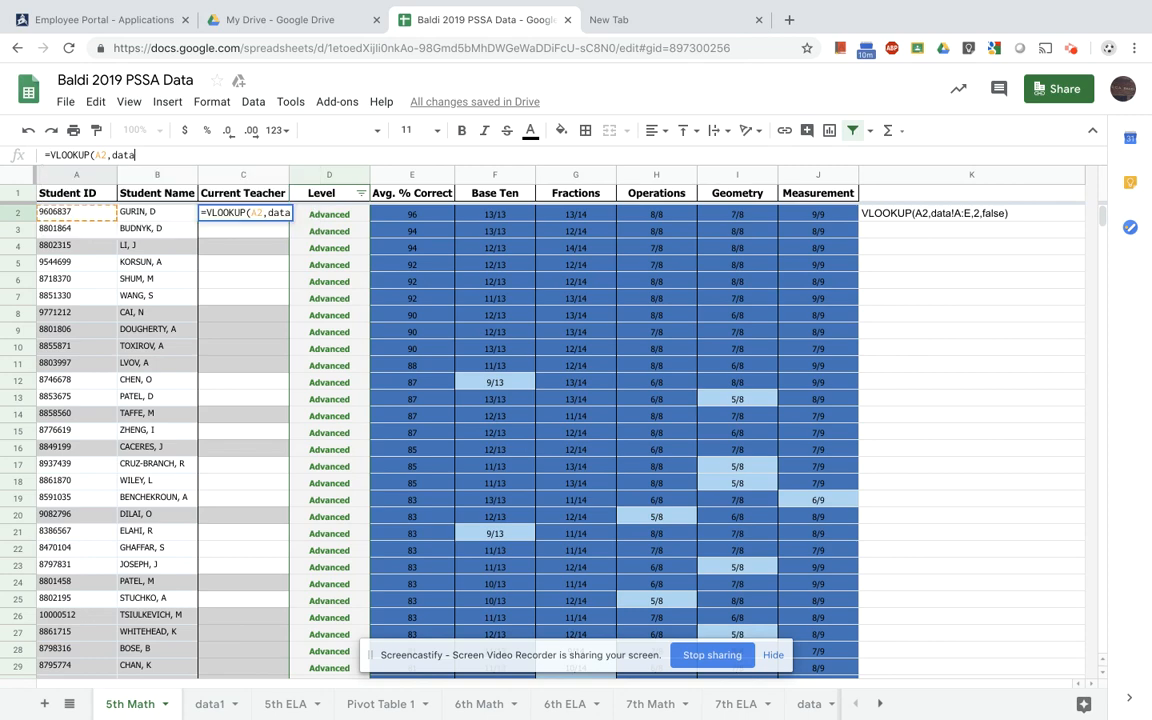
{"action": "key", "text": "BackSpace"}
{"action": "key", "text": "BackSpace"}
{"action": "key", "text": "BackSpace"}
{"action": "key", "text": "BackSpace"}
{"action": "type", "text": "'d"}
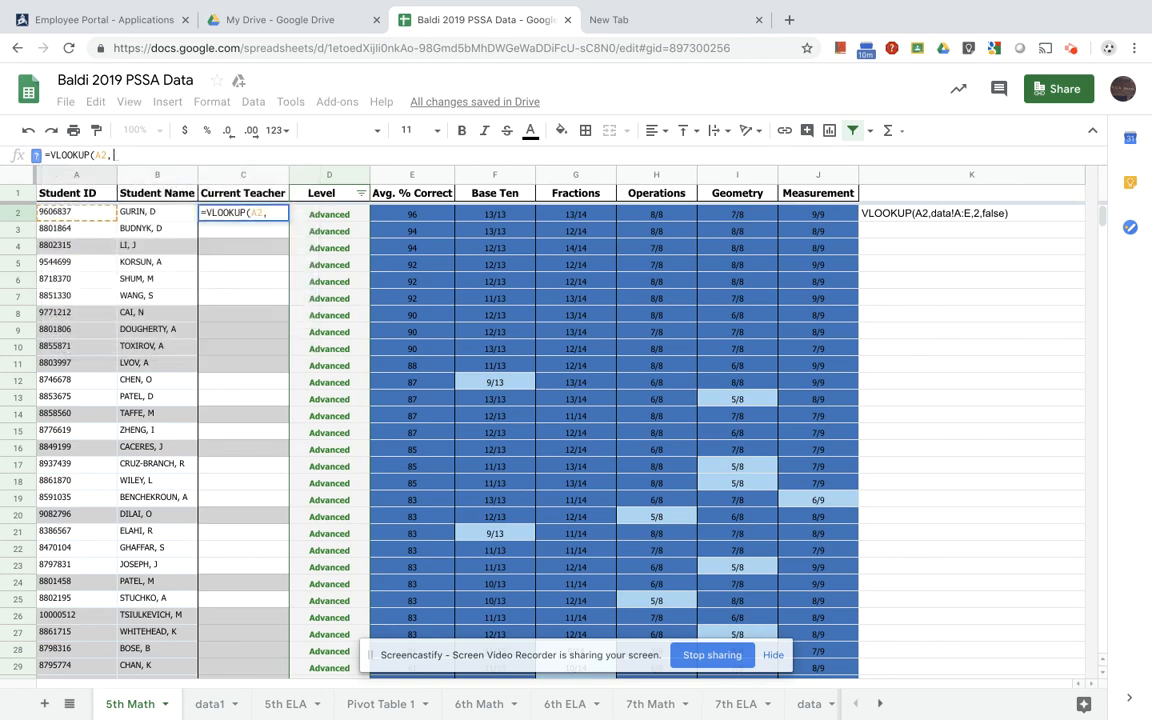
{"action": "type", "text": "ata"}
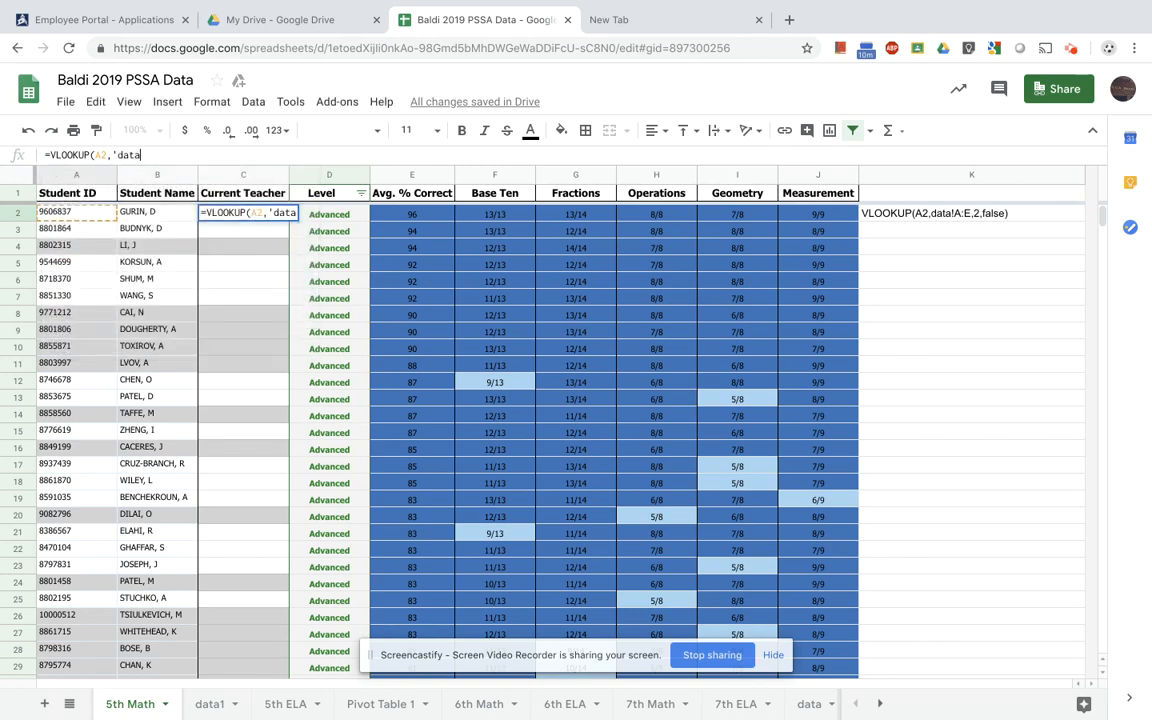
{"action": "type", "text": "'!"}
Set the C2 VLOOKUP range to columns A:E of the data1 sheet, followed by a comma.
{"action": "left_click", "coordinate": [209, 704]}
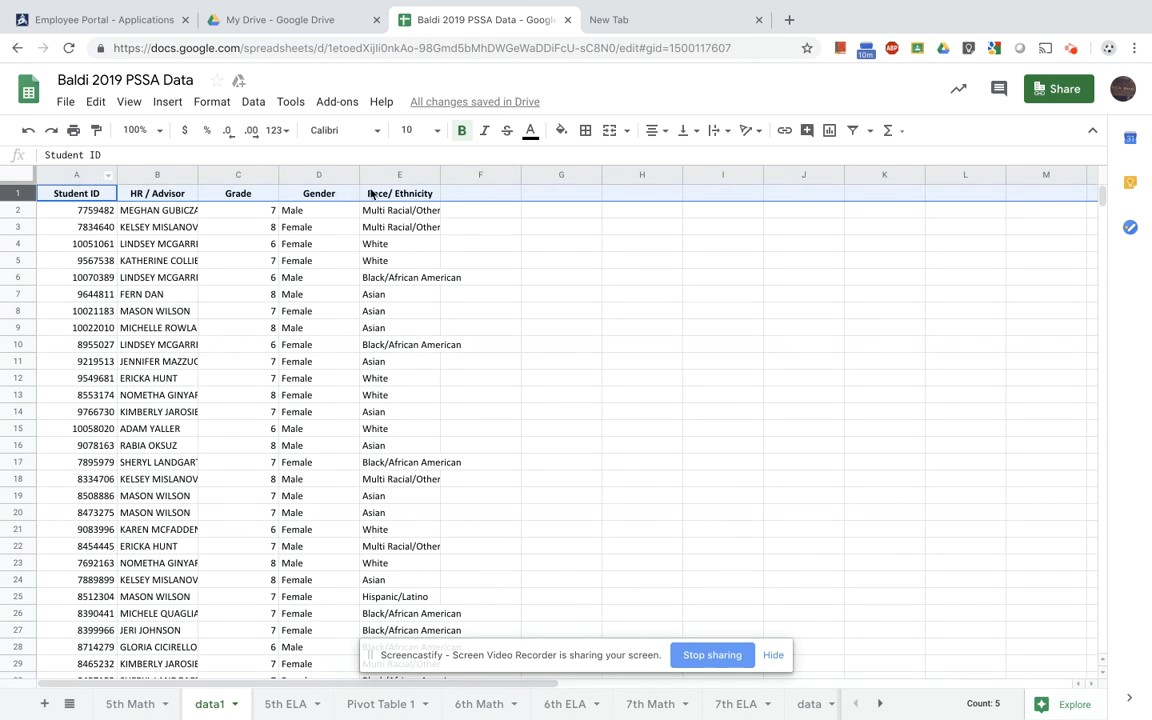
{"action": "left_click", "coordinate": [122, 704]}
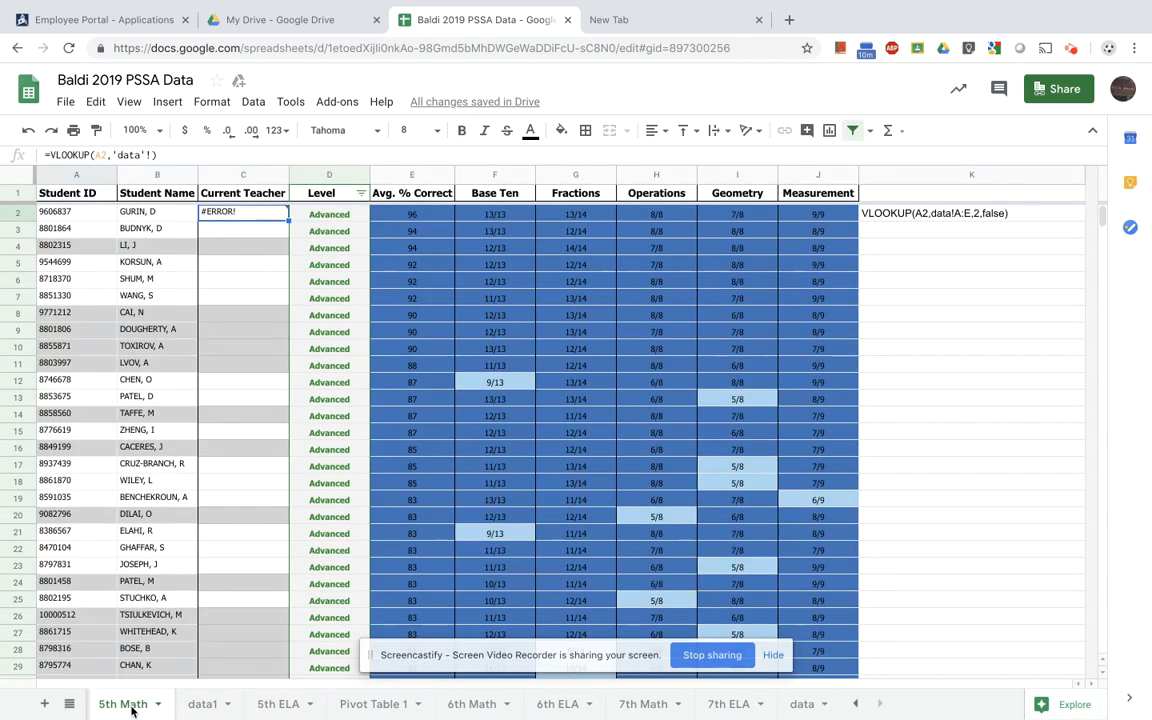
{"action": "double_click", "coordinate": [283, 212]}
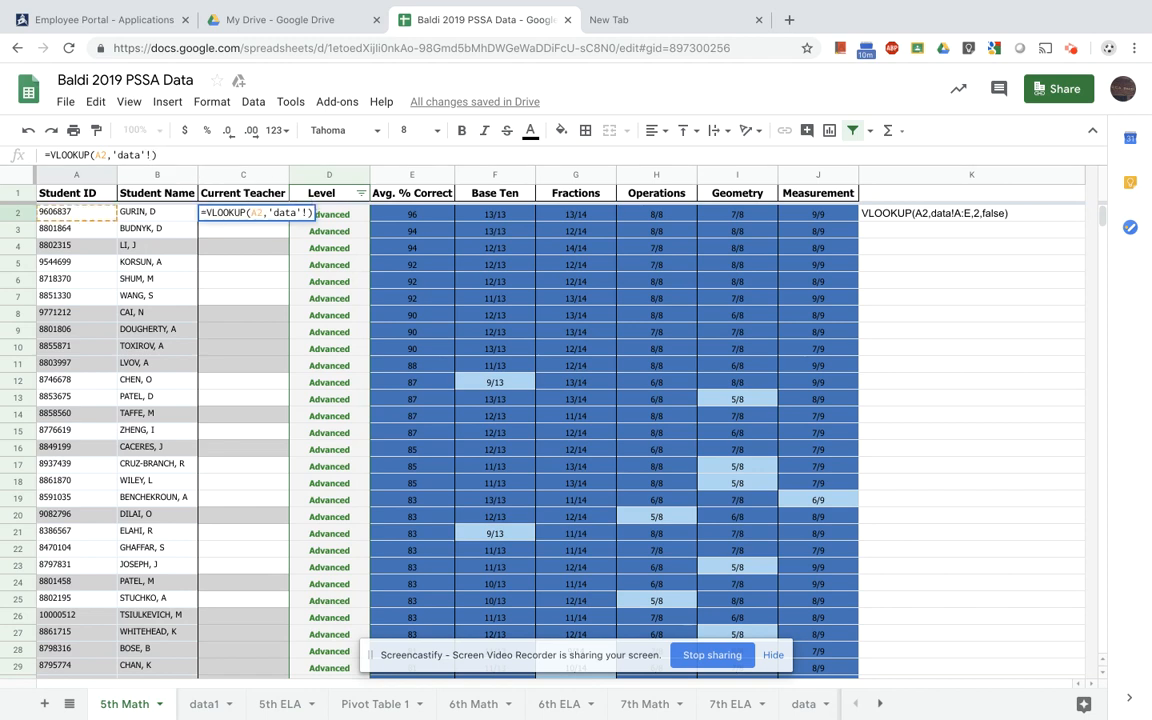
{"action": "type", "text": "A:E"}
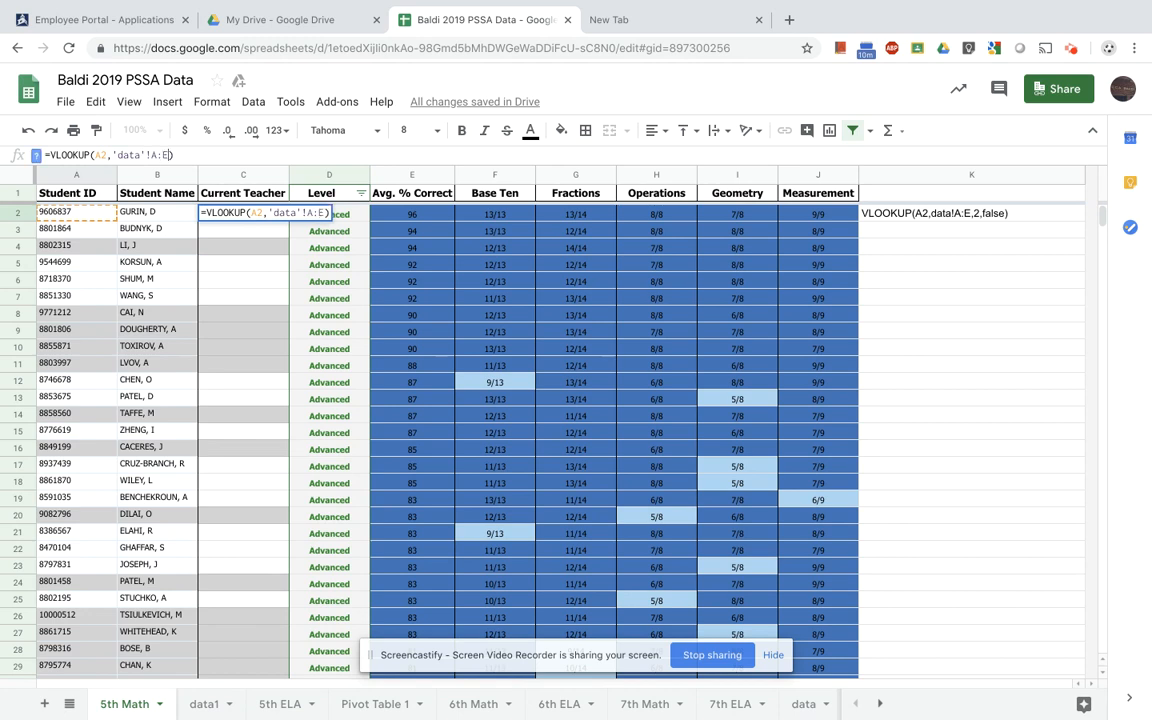
{"action": "type", "text": ","}
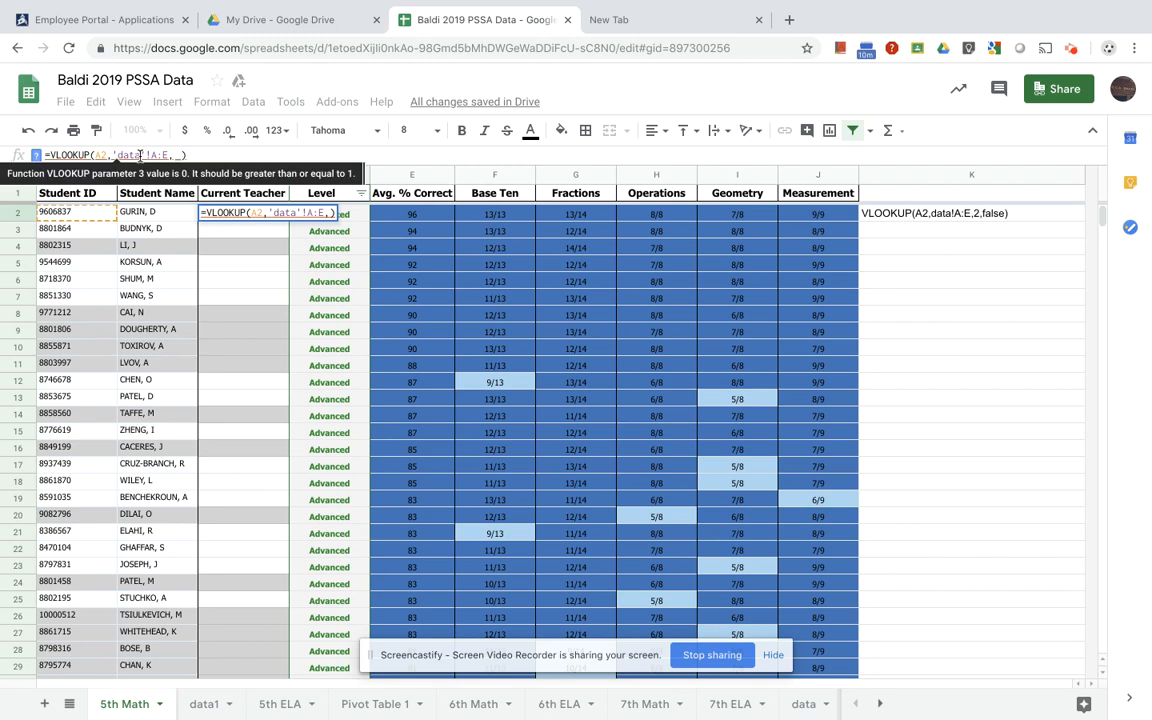
{"action": "left_click", "coordinate": [143, 155]}
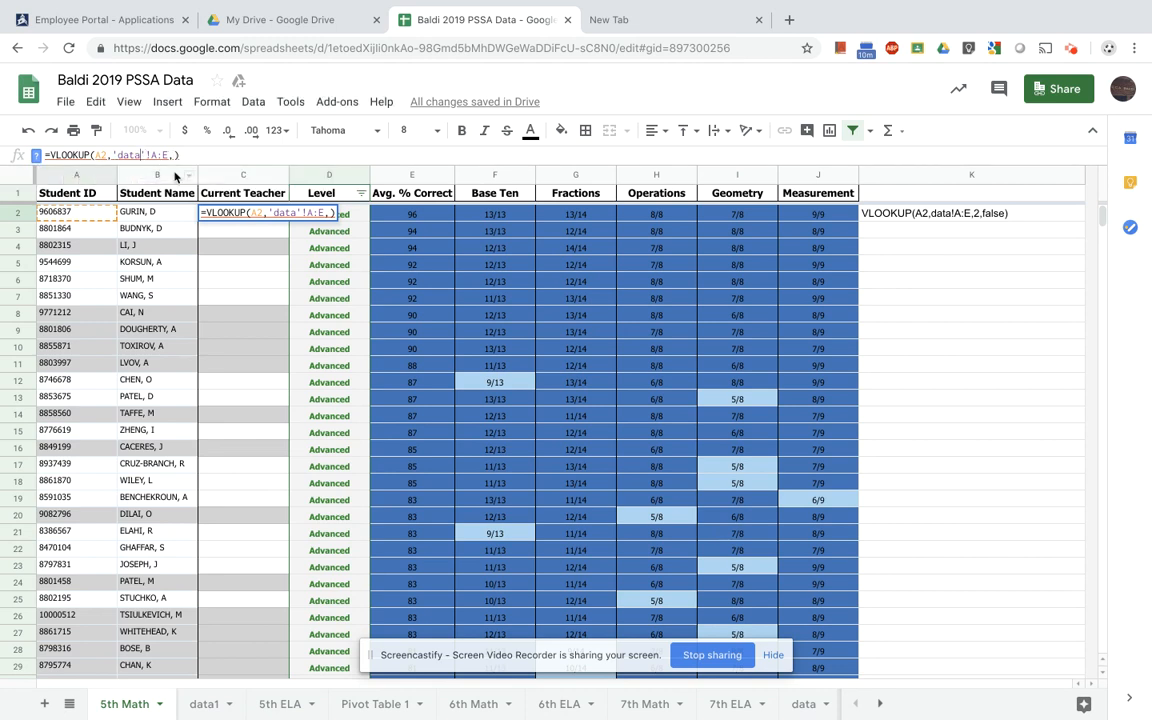
{"action": "type", "text": "1"}
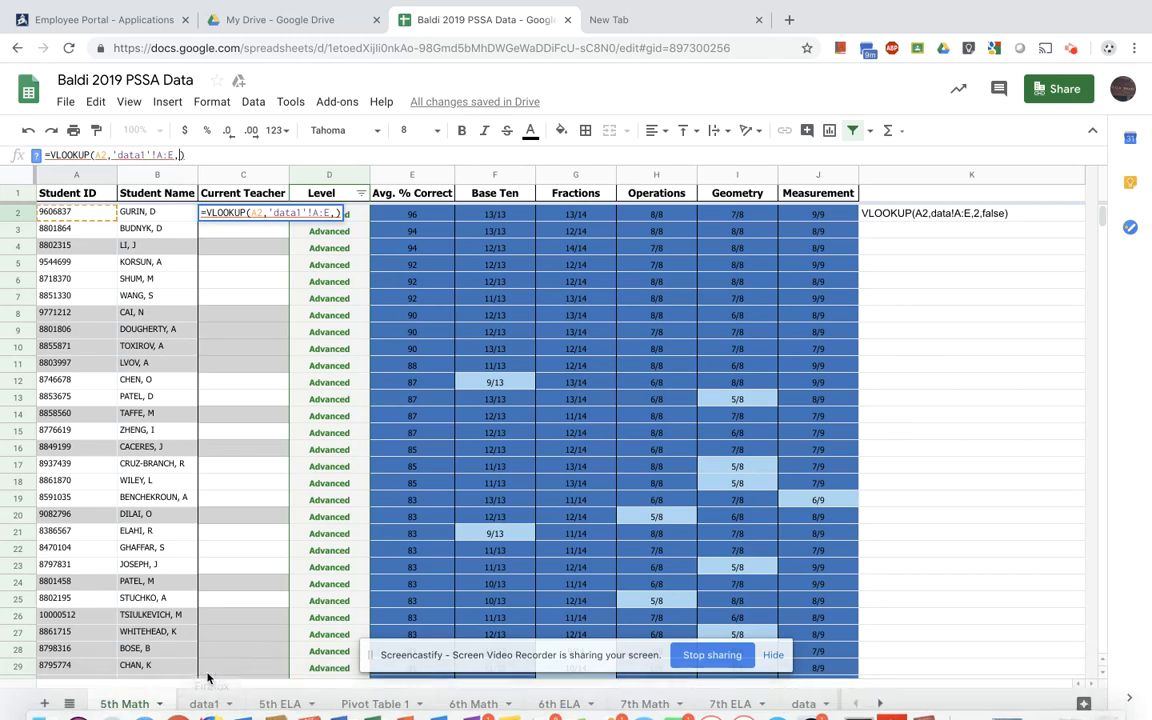
Set the C2 VLOOKUP column index to 2 for the HR / Advisor column of data1.
{"action": "left_click", "coordinate": [205, 703]}
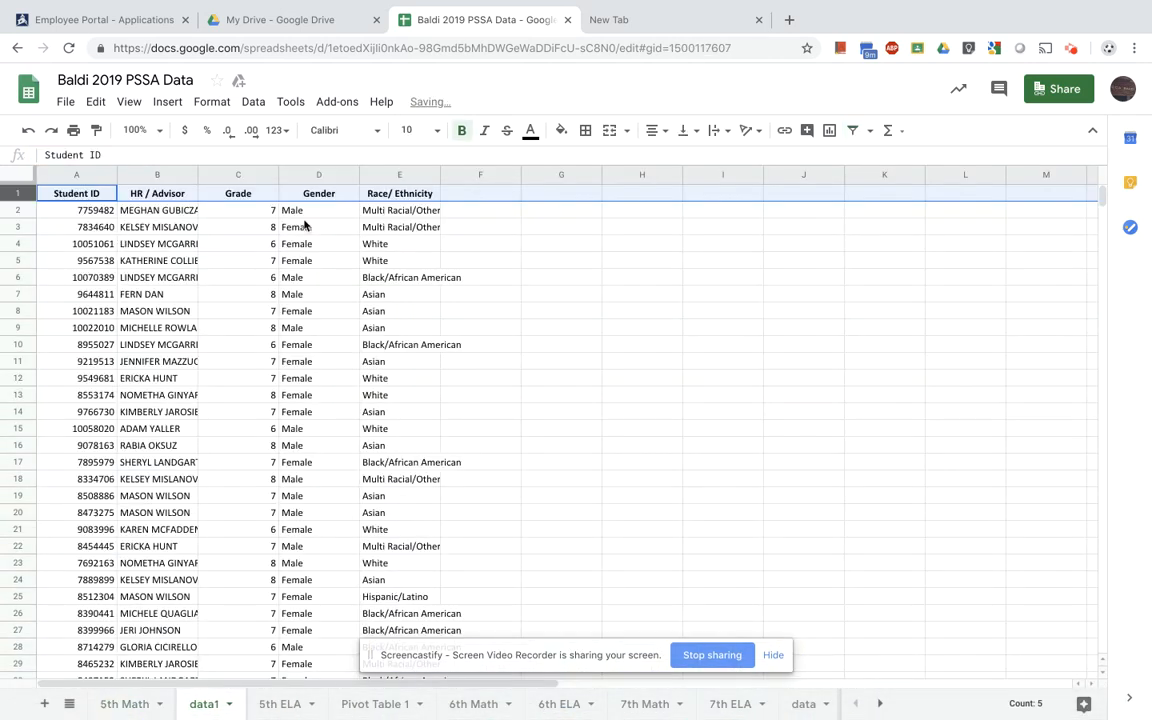
{"action": "left_click", "coordinate": [115, 703]}
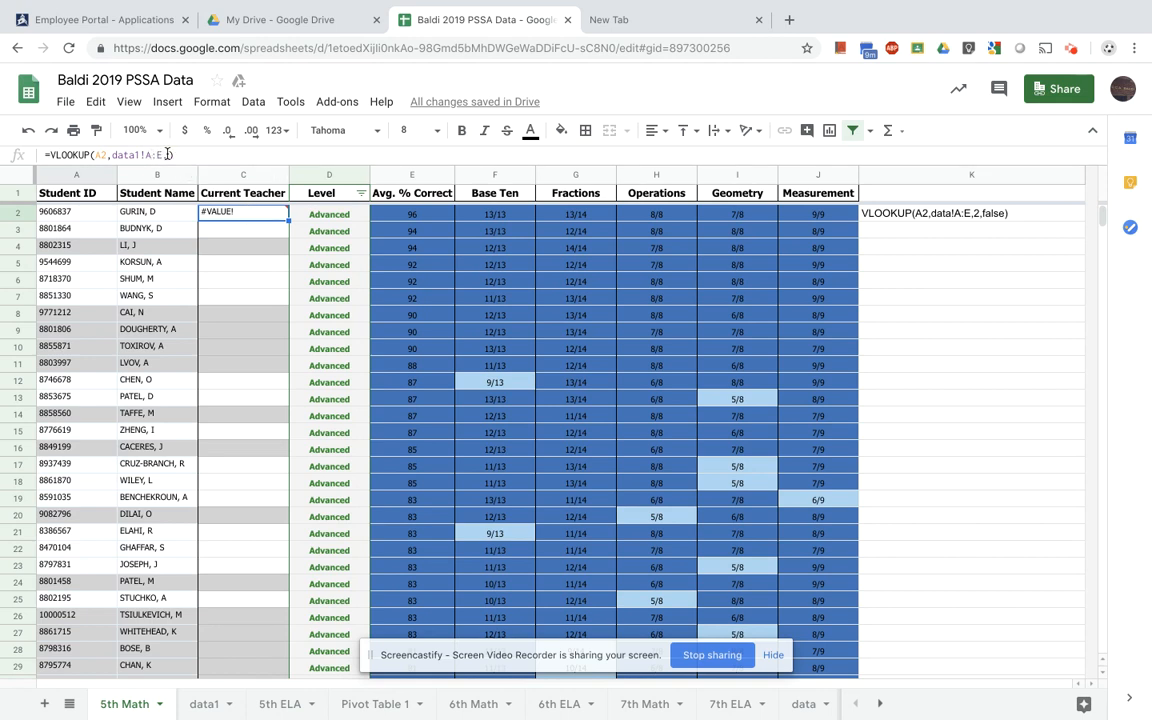
{"action": "left_click", "coordinate": [168, 155]}
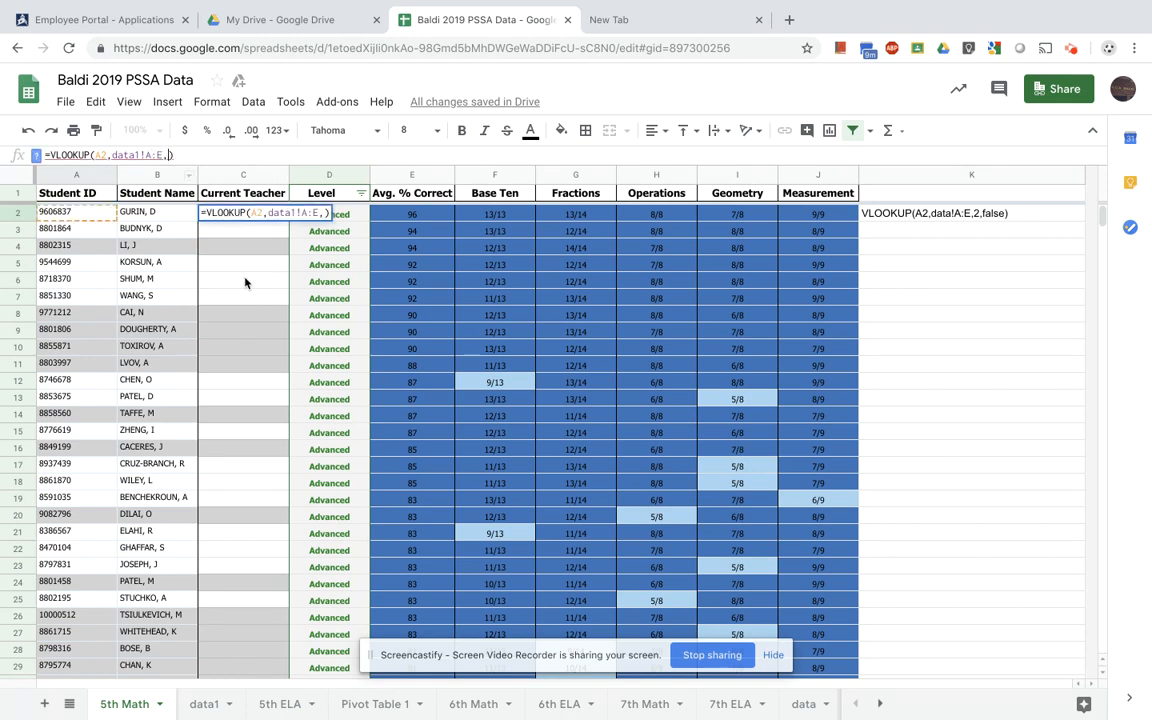
{"action": "left_click", "coordinate": [205, 706]}
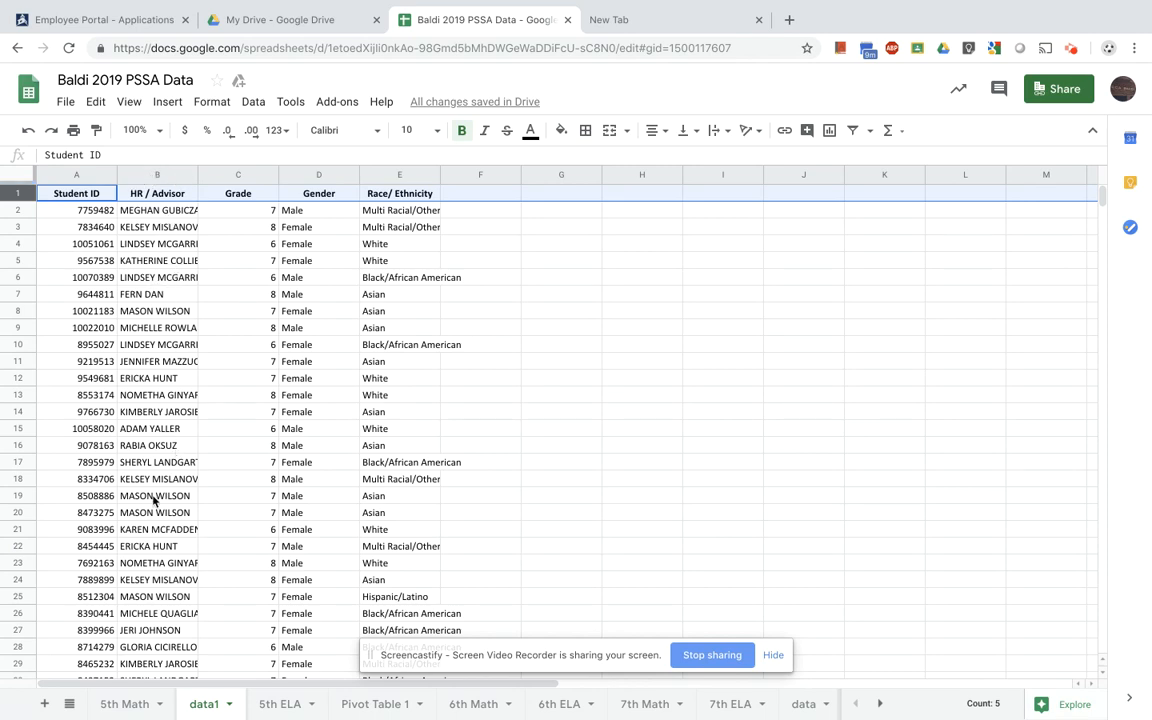
{"action": "left_click", "coordinate": [126, 706]}
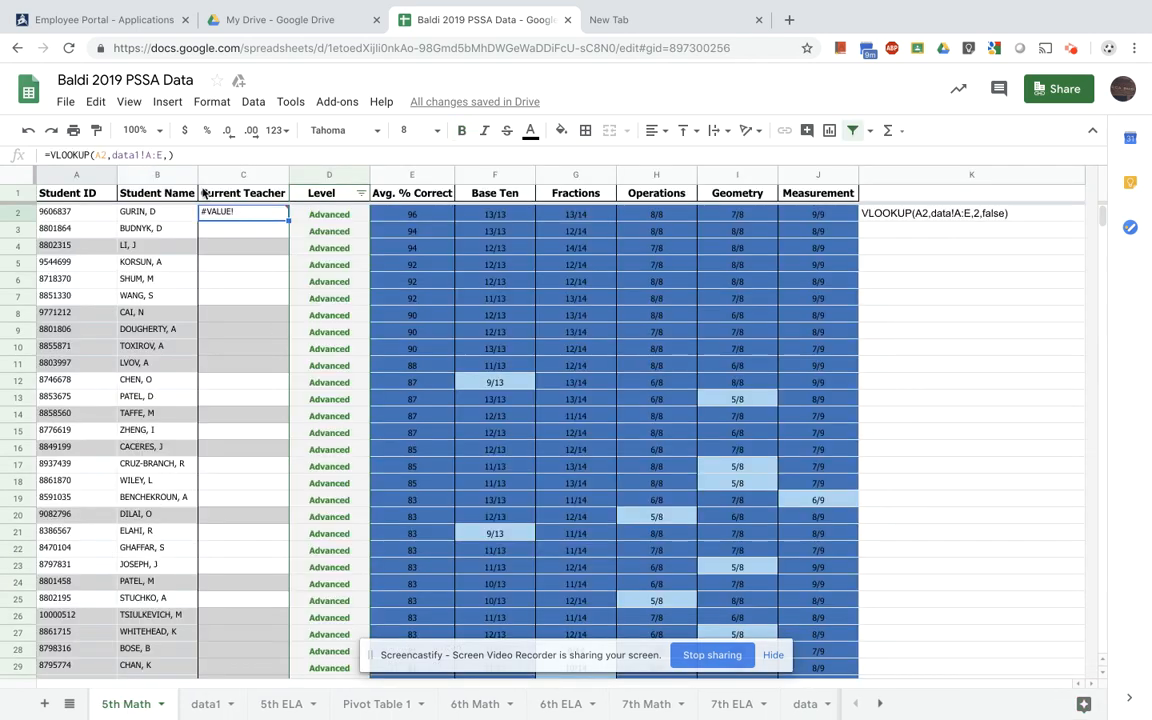
{"action": "left_click", "coordinate": [170, 157]}
{"action": "type", "text": "2"}
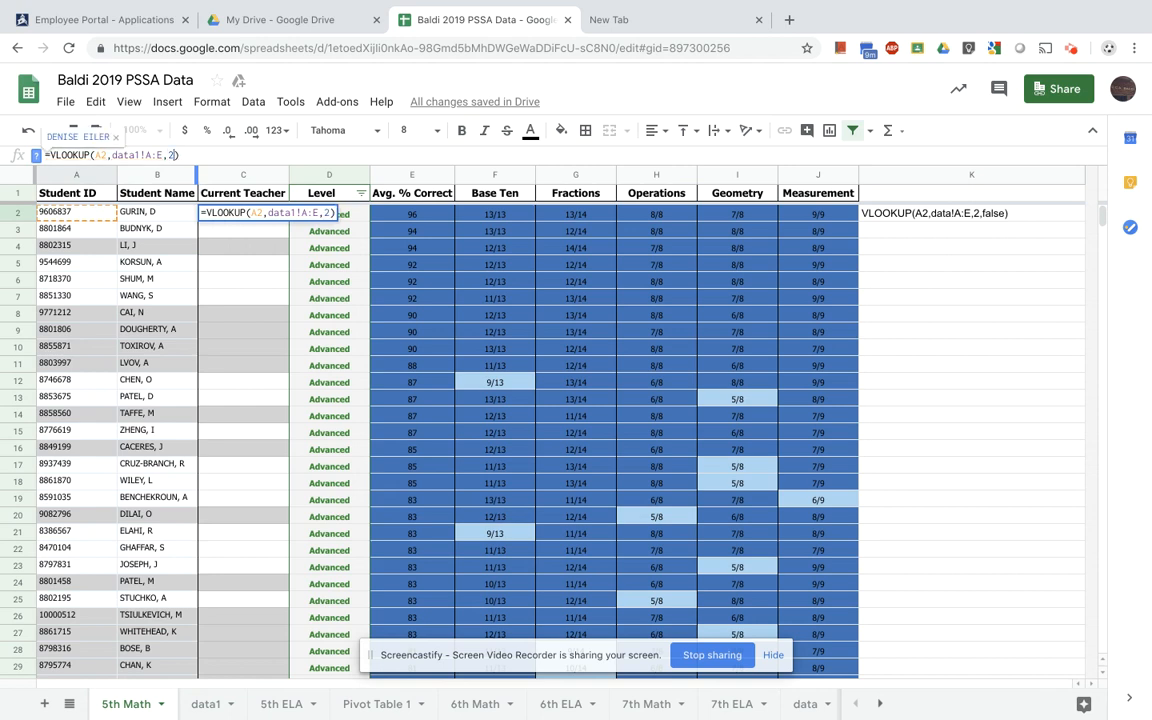
Add False as the last VLOOKUP argument for an exact match and enter the C2 formula.
{"action": "type", "text": ","}
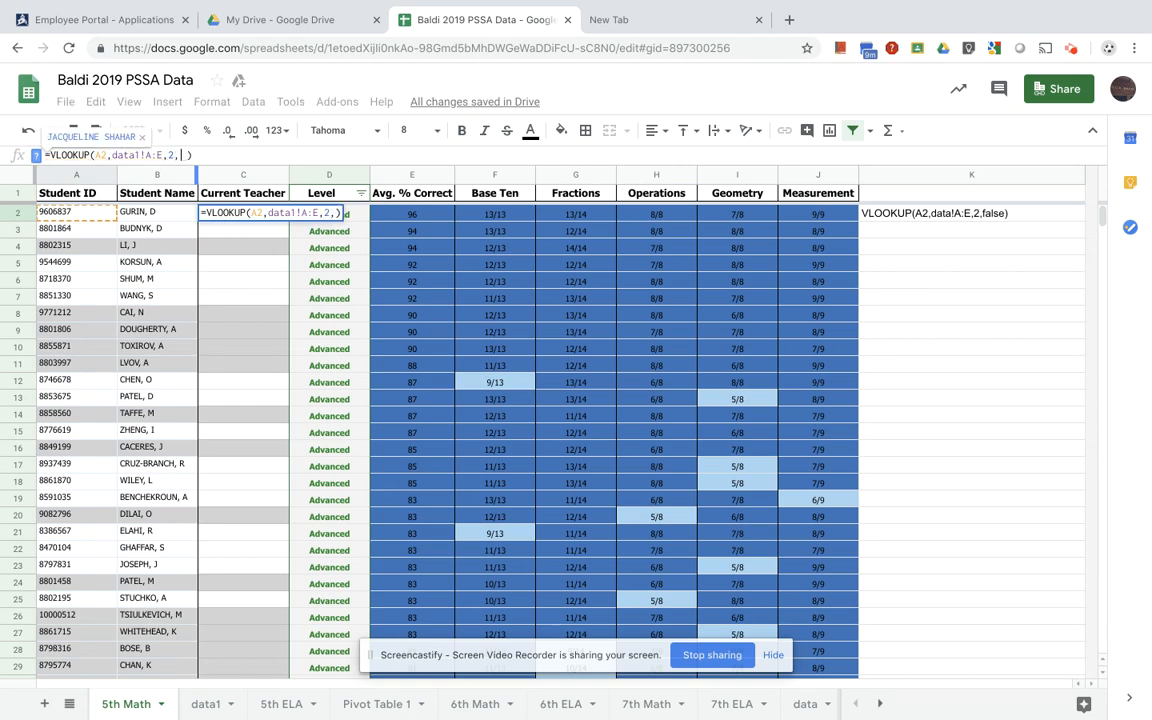
{"action": "type", "text": "False"}
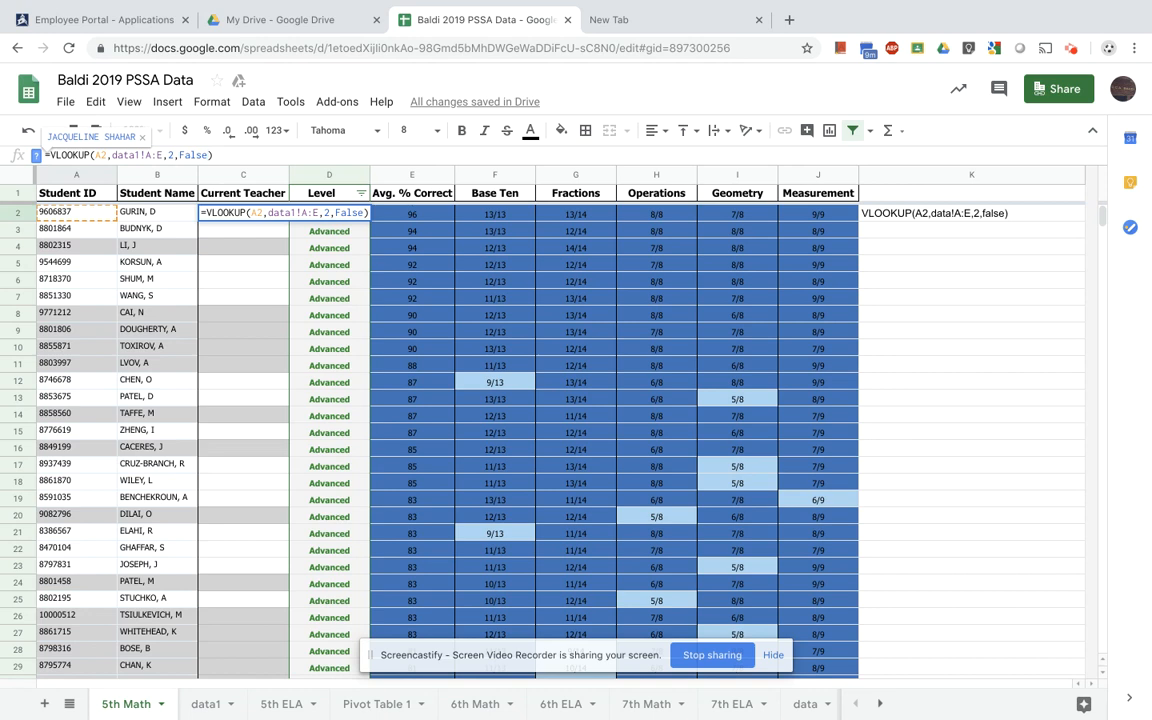
{"action": "key", "text": "Return"}
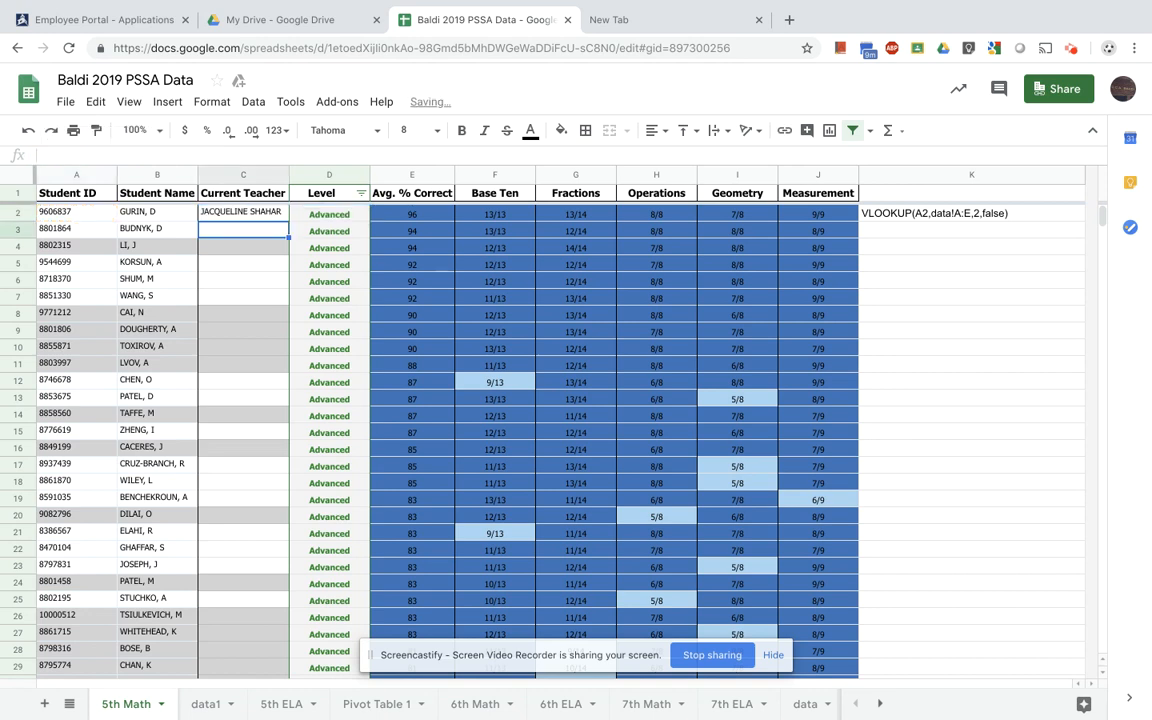
Fill the Current Teacher formula from C2 down to C15.
{"action": "left_click", "coordinate": [240, 215]}
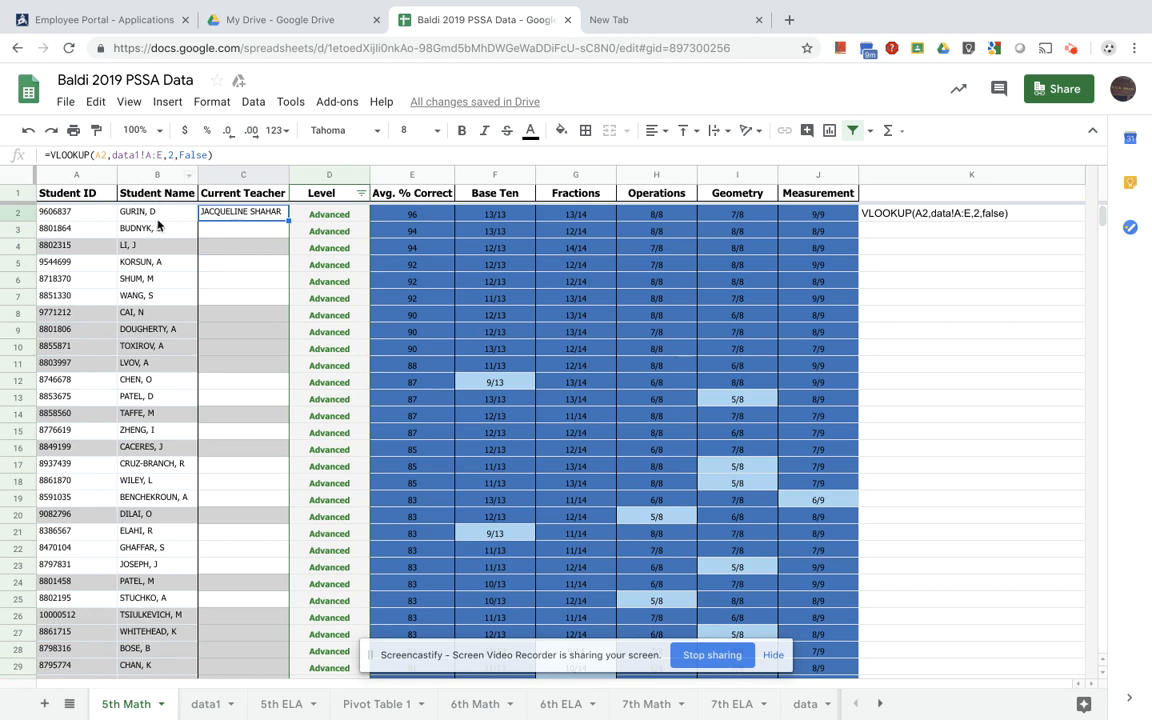
{"action": "left_click", "coordinate": [65, 216]}
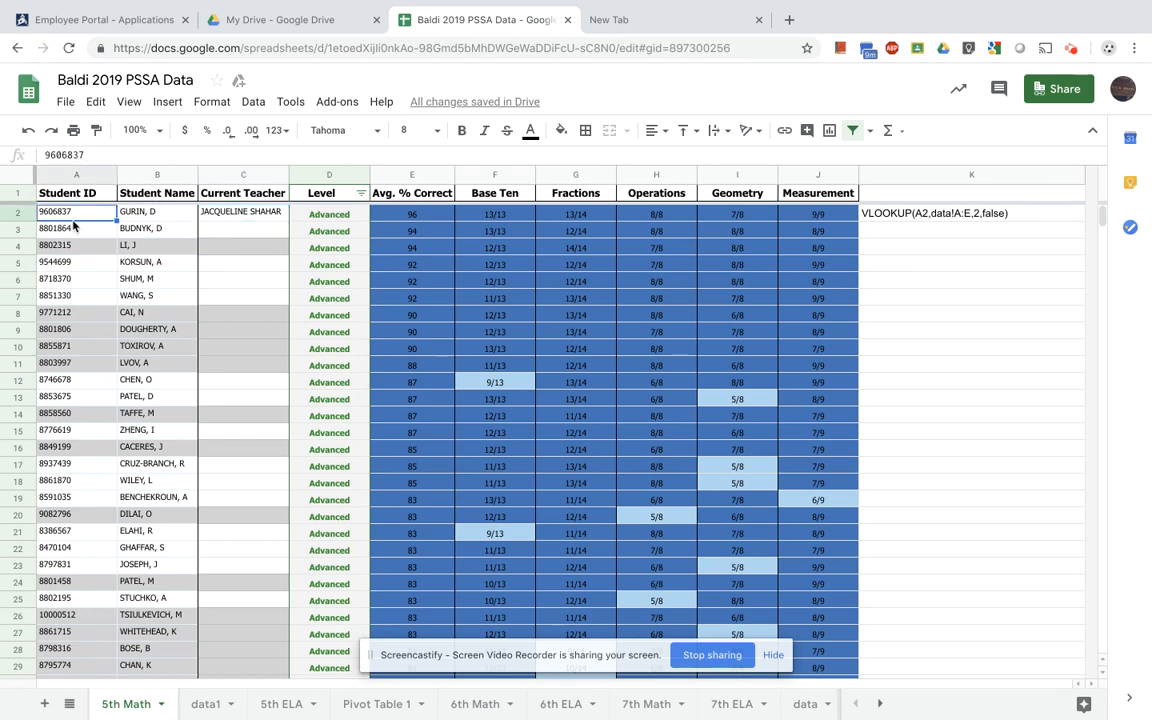
{"action": "left_click", "coordinate": [203, 703]}
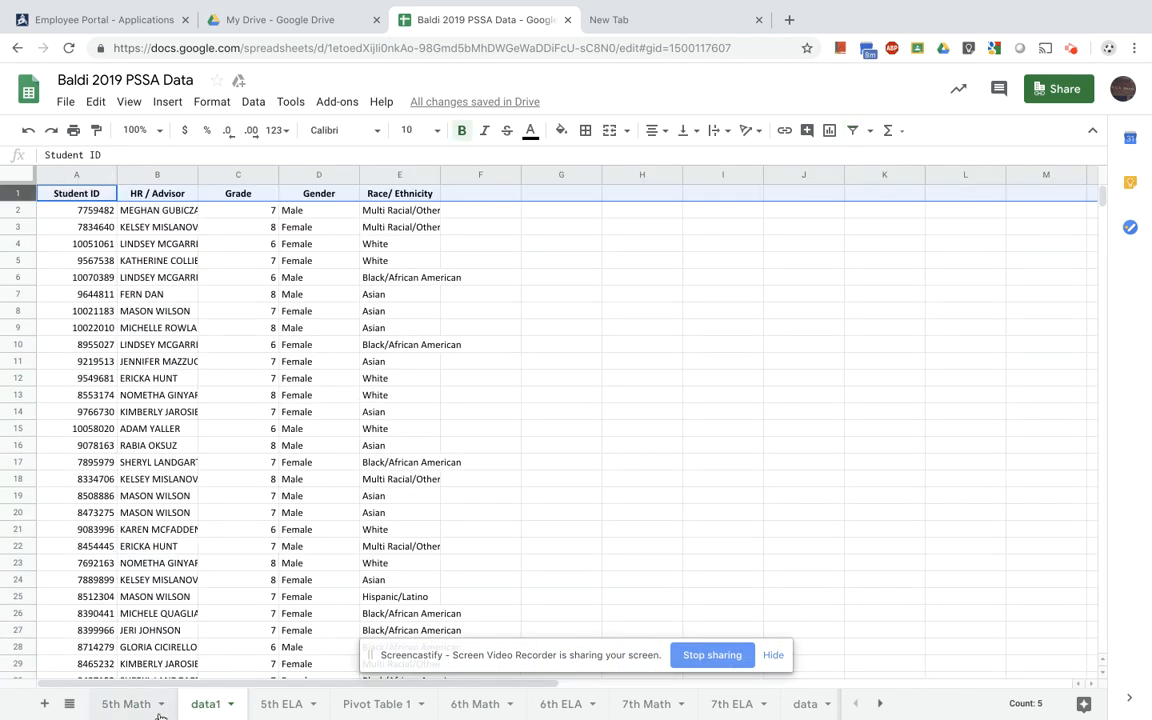
{"action": "left_click", "coordinate": [127, 704]}
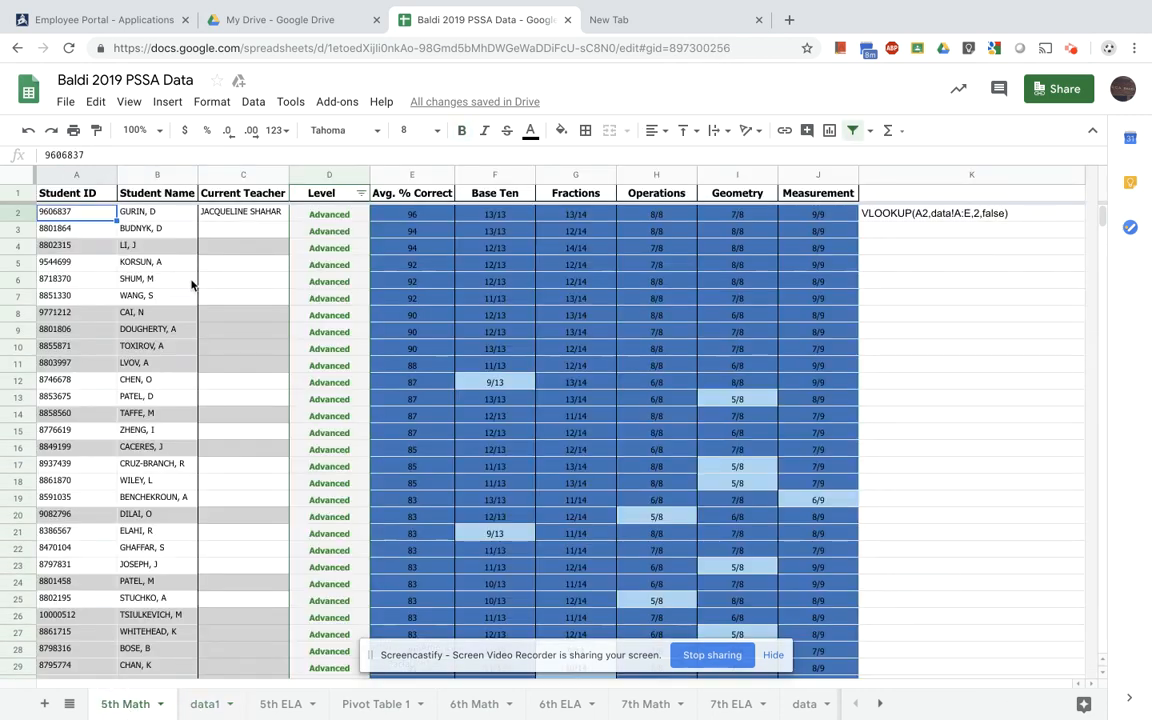
{"action": "left_click", "coordinate": [213, 218]}
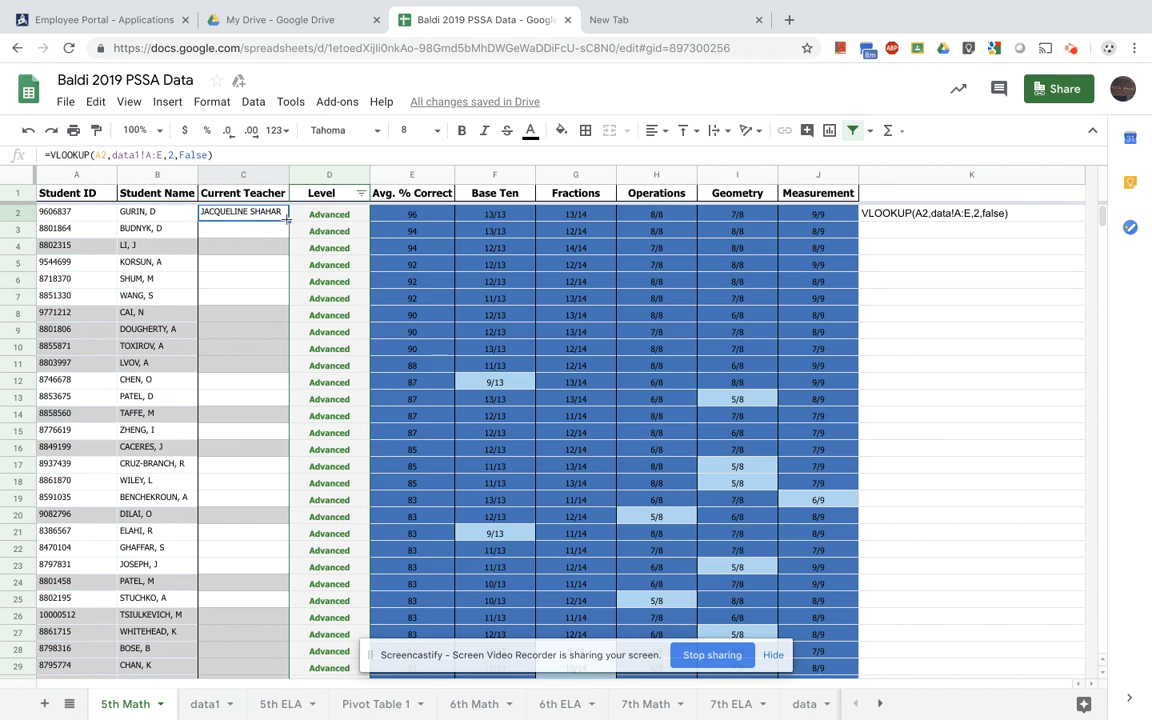
{"action": "left_click_drag", "start_coordinate": [287, 220], "coordinate": [271, 436]}
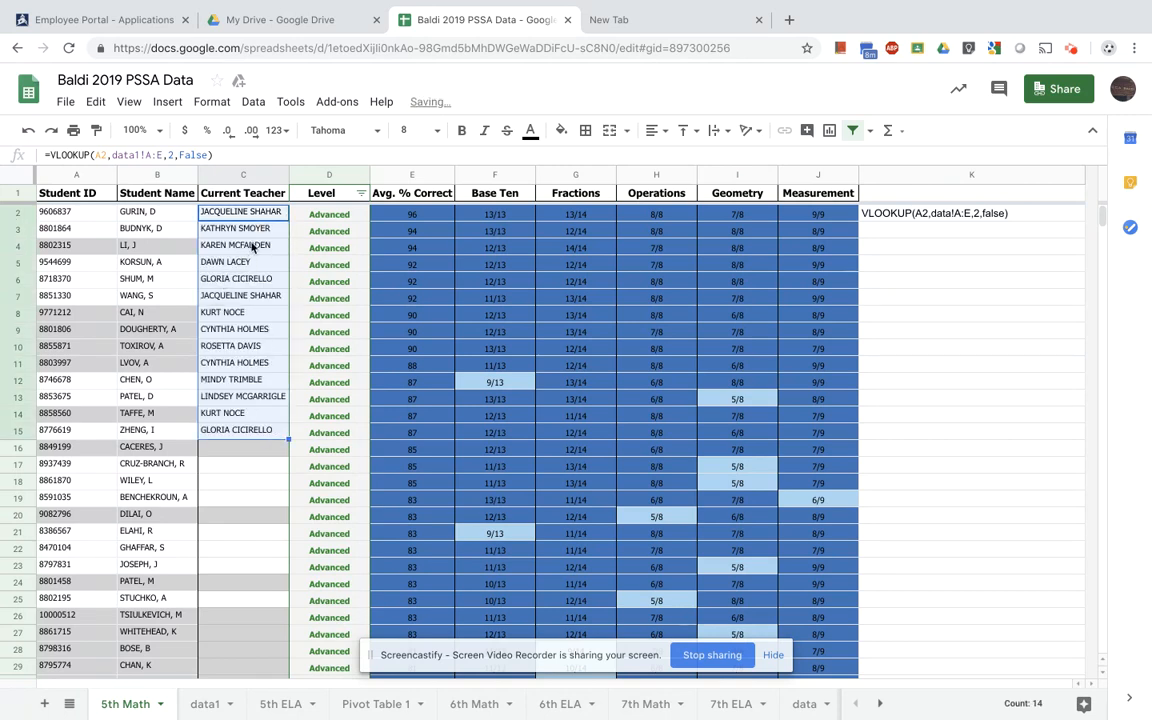
Fill the Current Teacher formula from C15 down to the last student row, C420.
{"action": "left_click", "coordinate": [73, 231]}
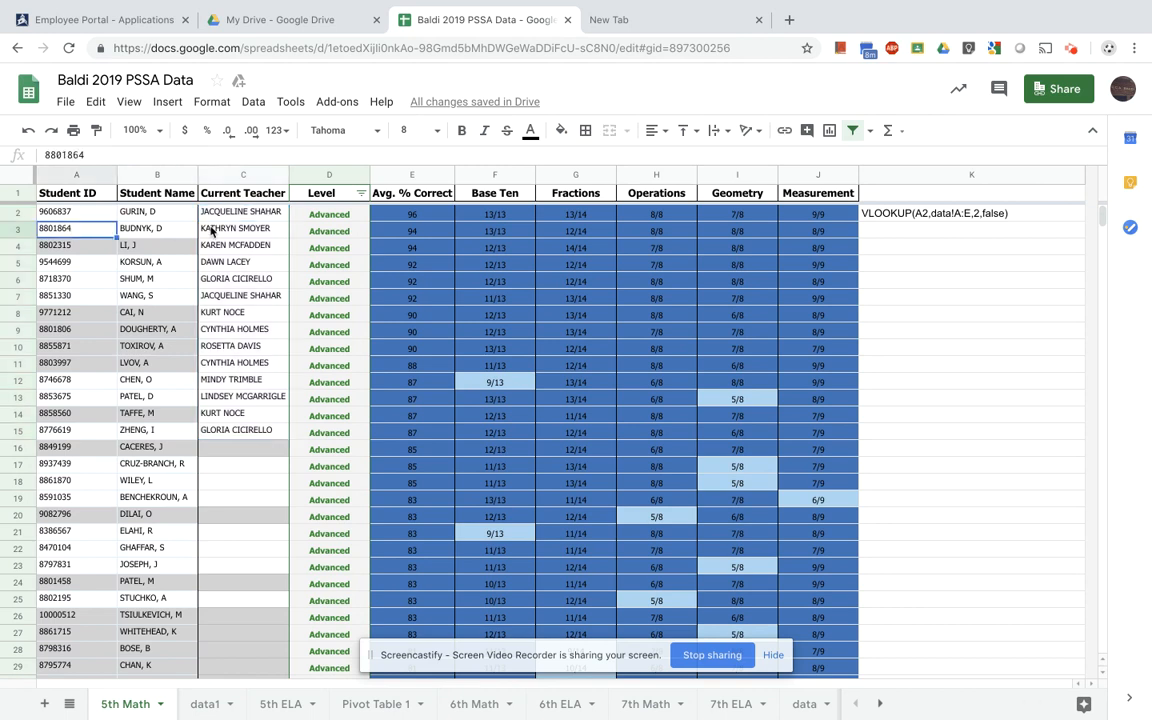
{"action": "left_click", "coordinate": [205, 230]}
{"action": "left_click", "coordinate": [60, 229]}
{"action": "left_click", "coordinate": [262, 430]}
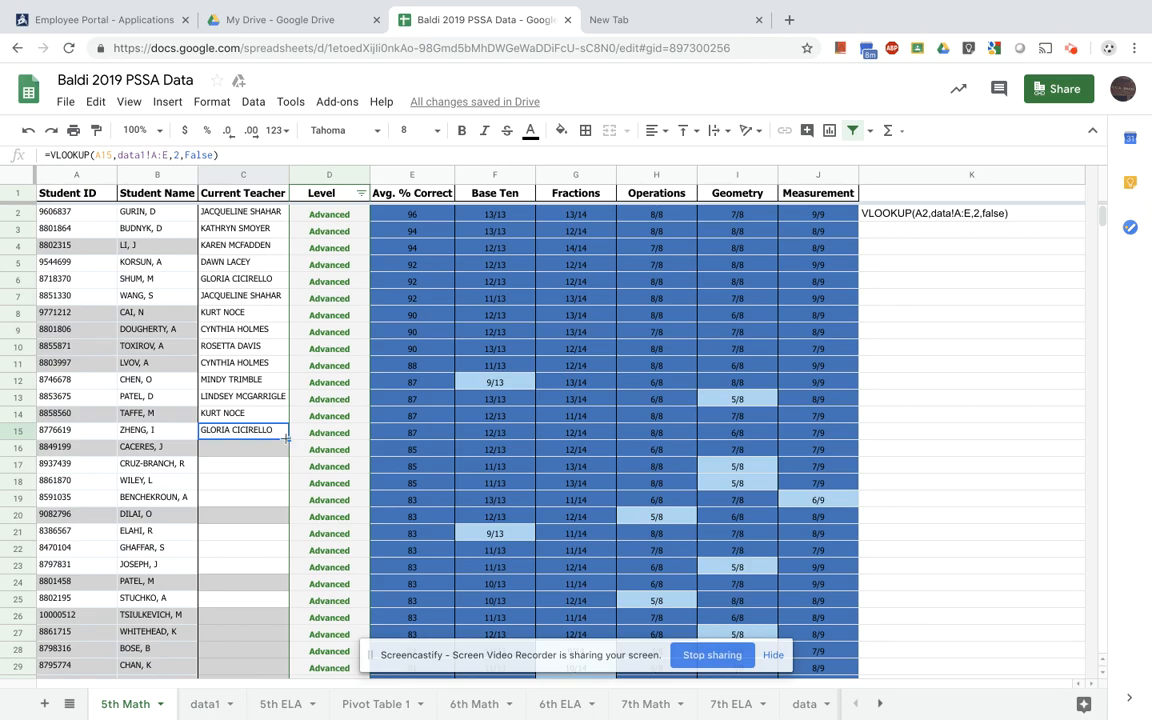
{"action": "left_click_drag", "start_coordinate": [286, 437], "coordinate": [265, 304]}
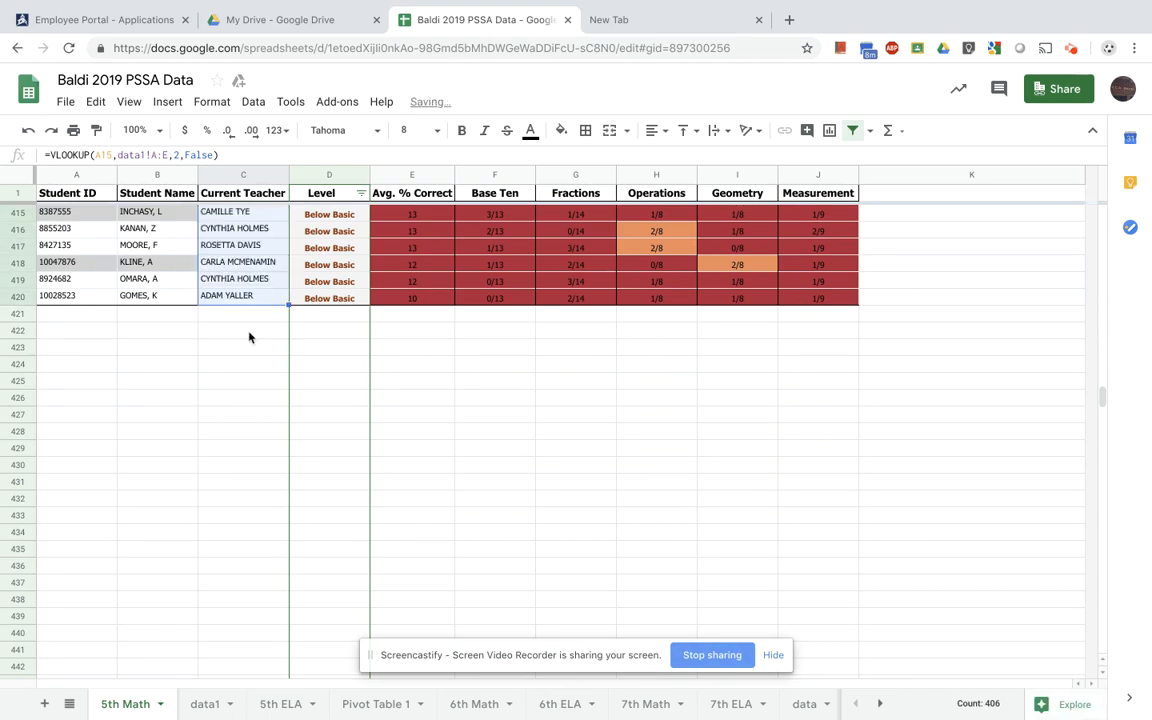
{"action": "scroll", "coordinate": [230, 320], "scroll_direction": "up", "scroll_amount": 5}
{"action": "scroll", "coordinate": [270, 485], "scroll_direction": "up", "scroll_amount": 20}
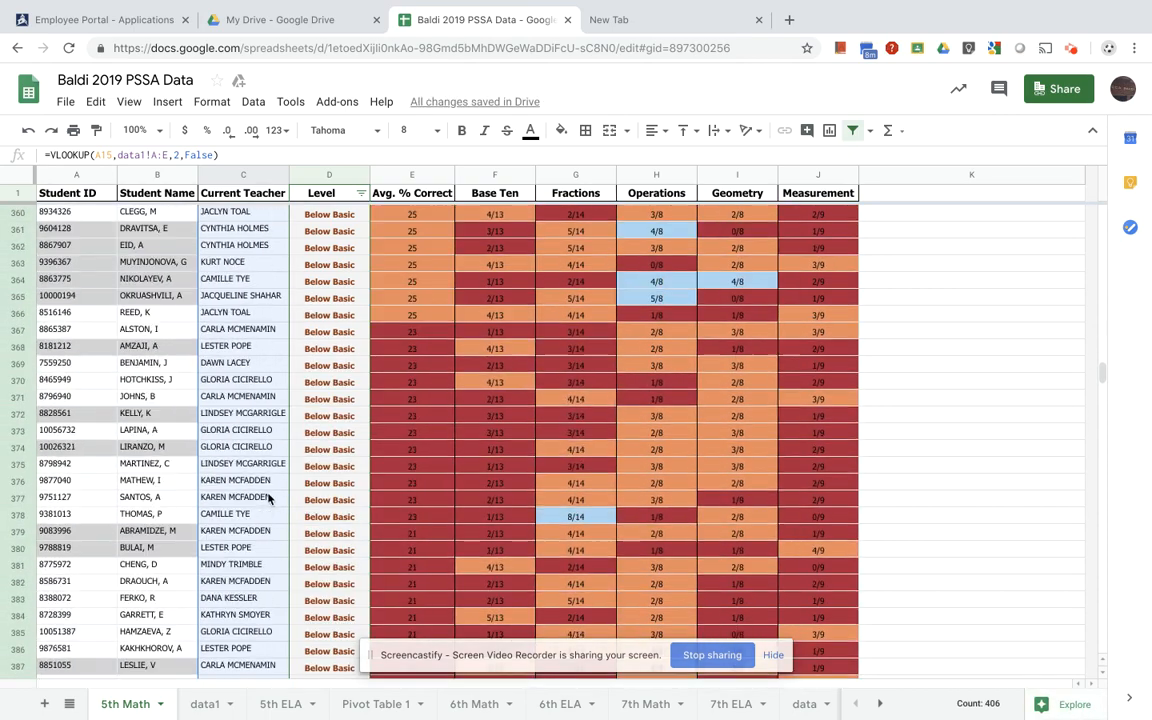
{"action": "scroll", "coordinate": [262, 494], "scroll_direction": "up", "scroll_amount": 20}
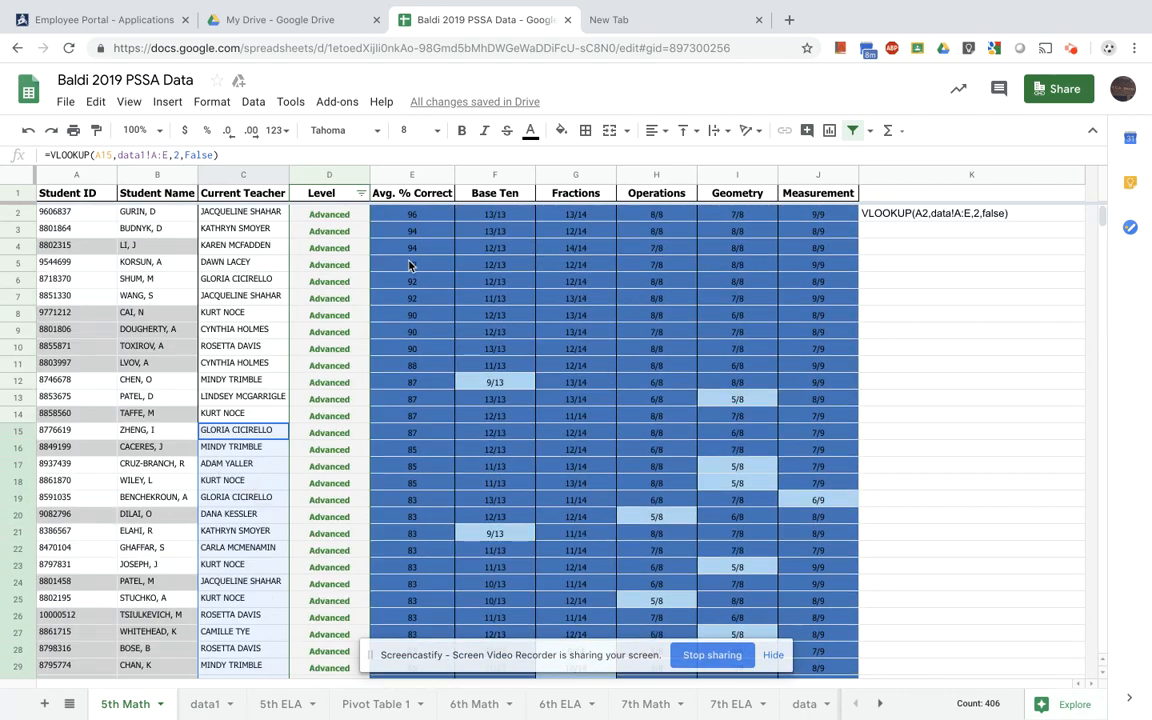
Put filters on all columns of the header row and filter Current Teacher to only the first listed teacher.
{"action": "left_click", "coordinate": [14, 193]}
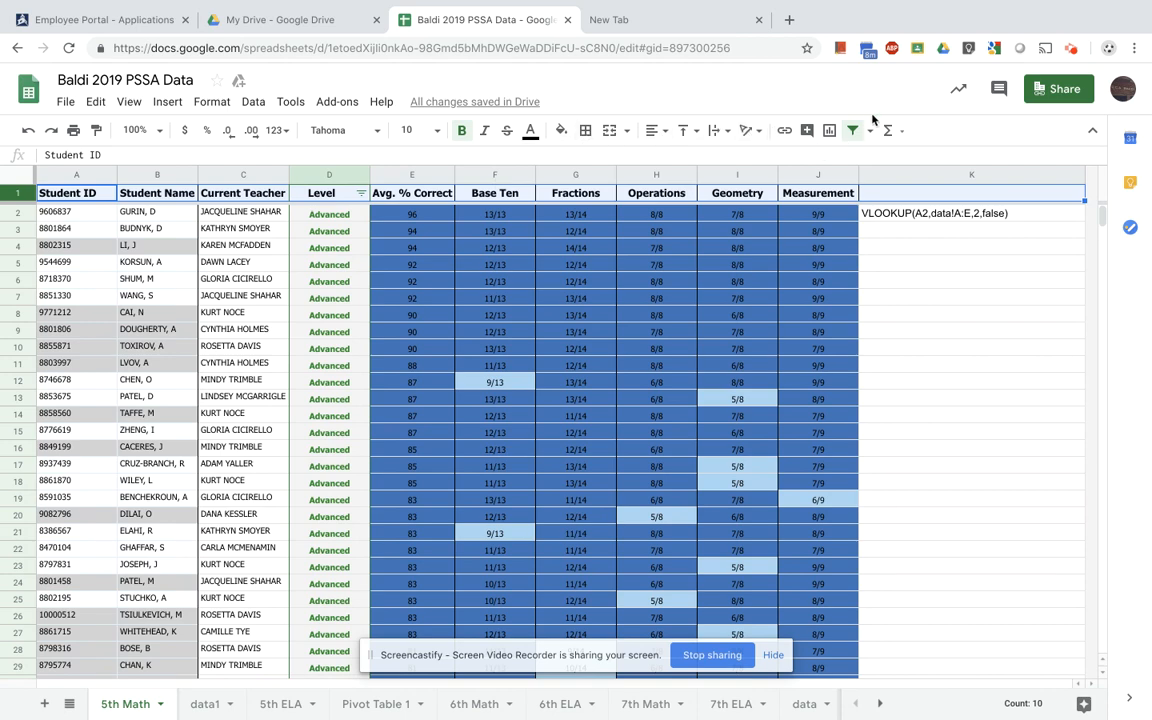
{"action": "left_click", "coordinate": [852, 131]}
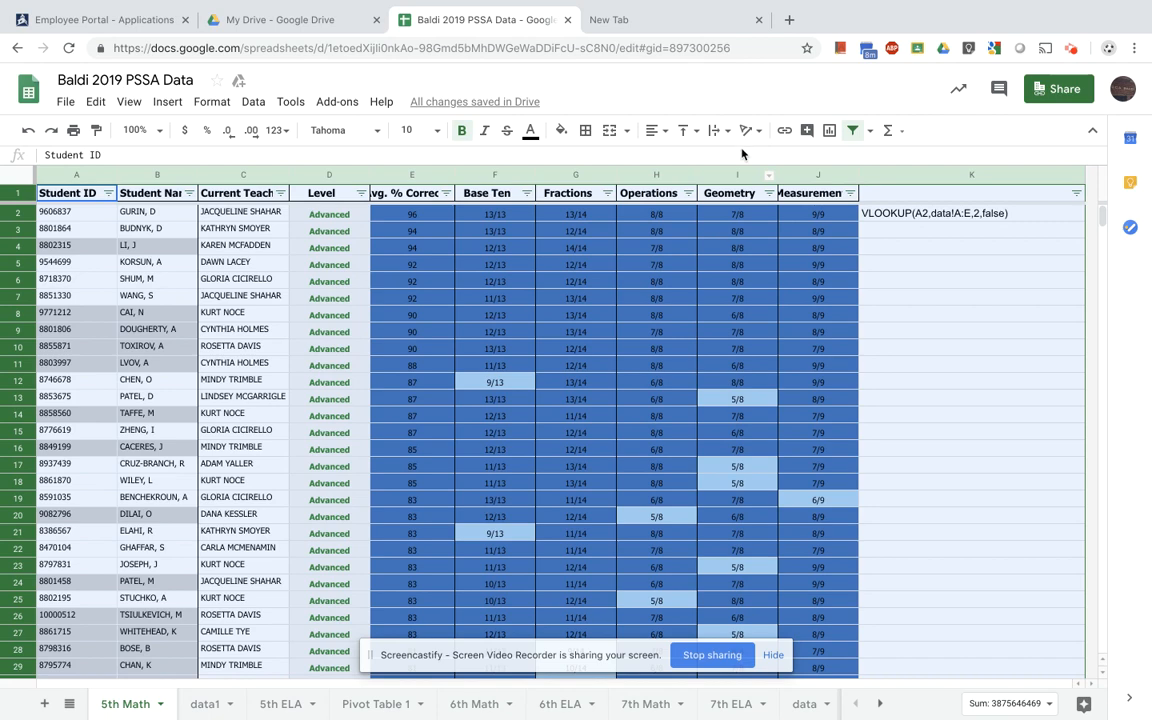
{"action": "left_click", "coordinate": [281, 193]}
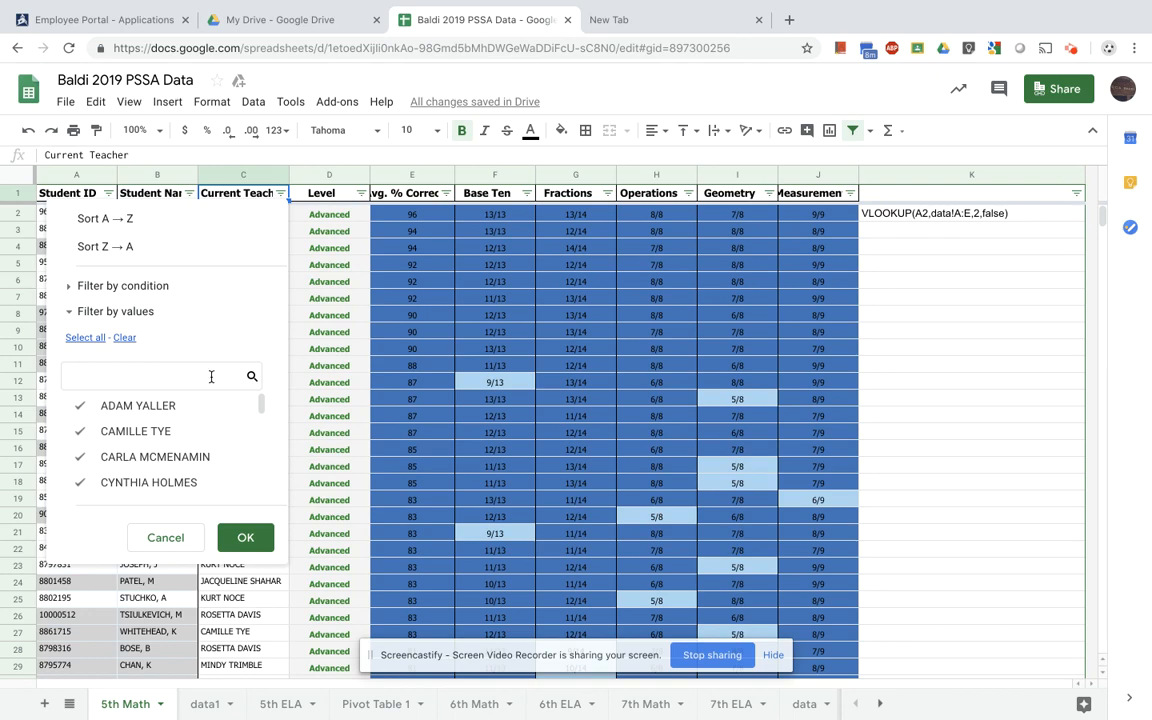
{"action": "left_click", "coordinate": [124, 337]}
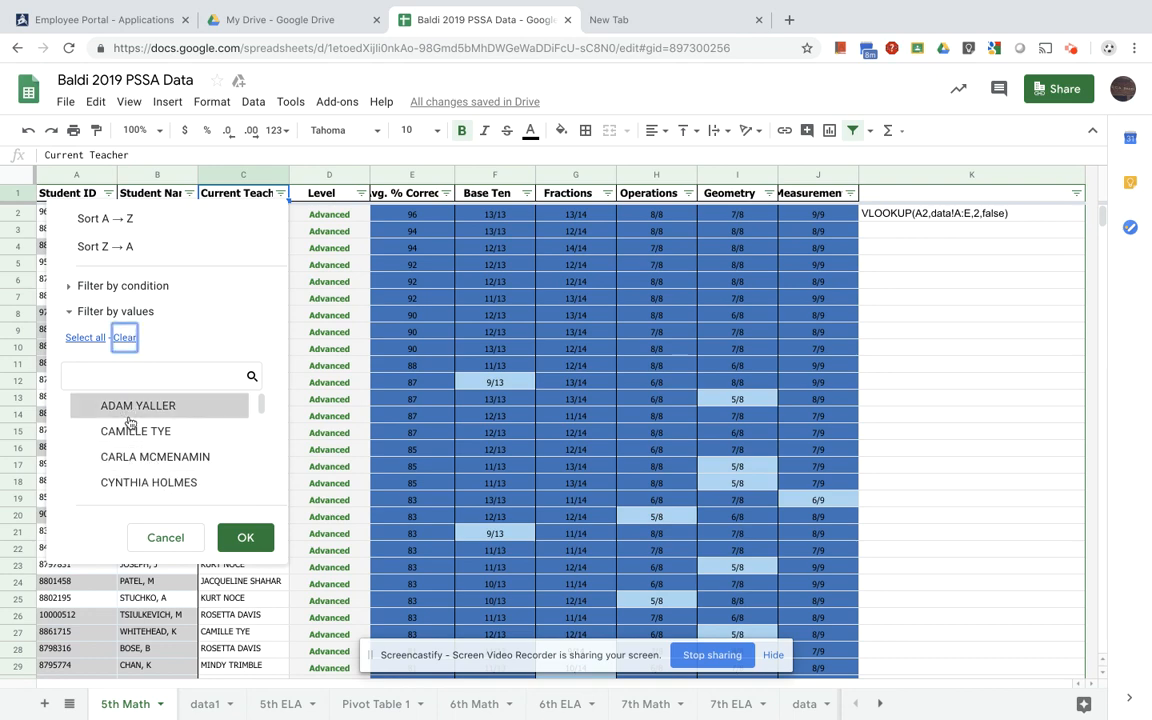
{"action": "left_click", "coordinate": [127, 407]}
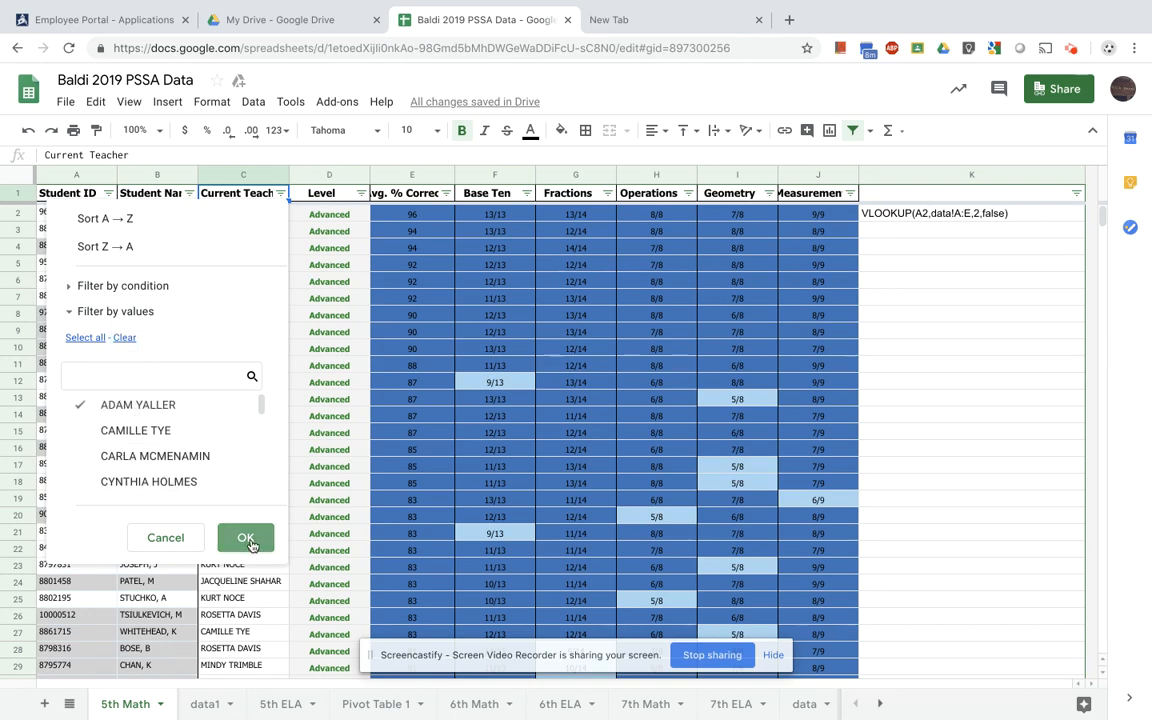
{"action": "left_click", "coordinate": [246, 540]}
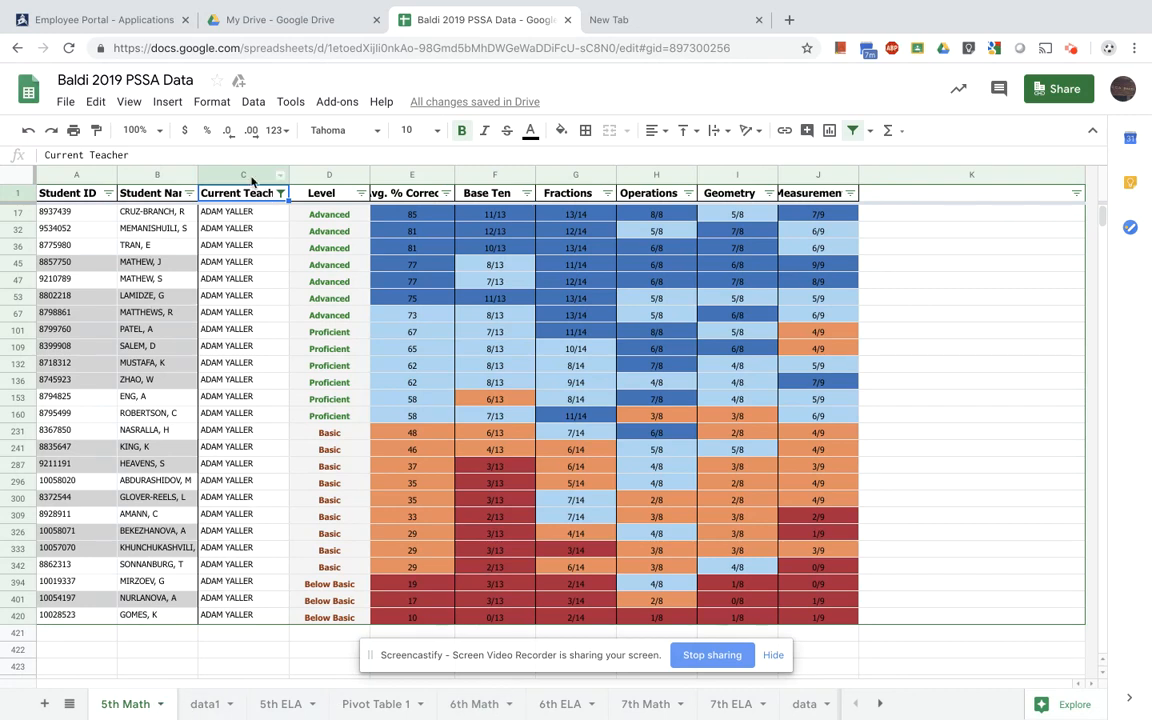
Make a copy of the spreadsheet in My Drive, named with the filtered teacher's surname followed by _Tracker.
{"action": "left_click", "coordinate": [62, 102]}
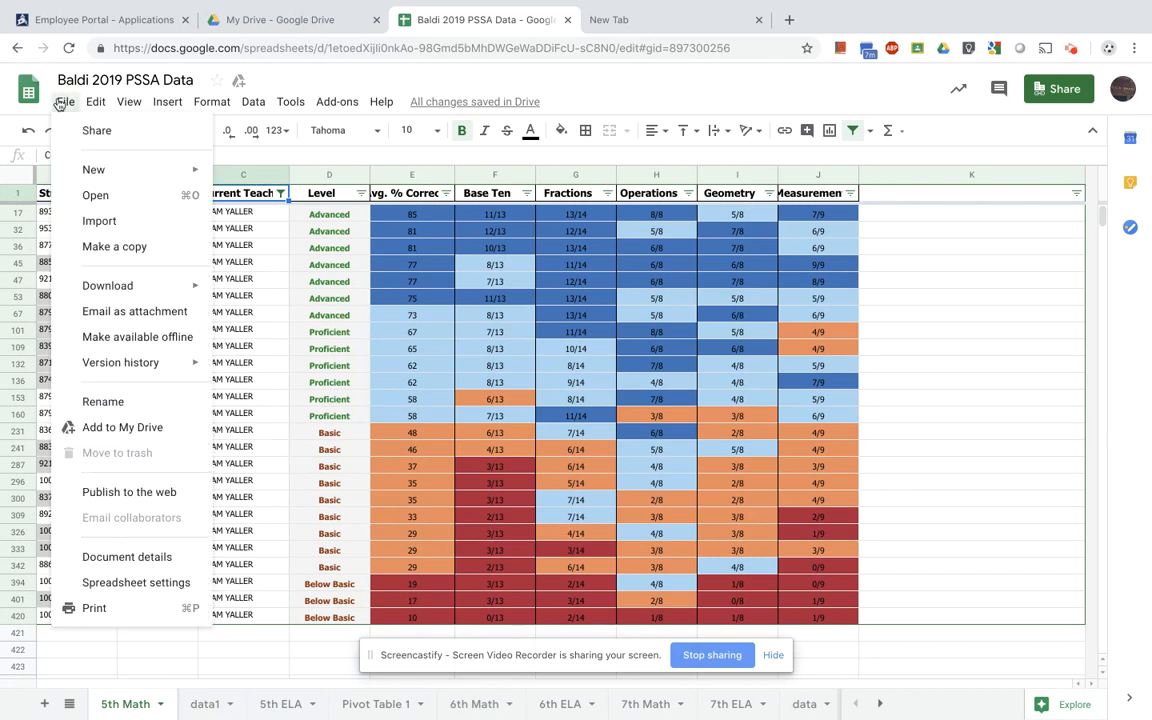
{"action": "left_click", "coordinate": [140, 250]}
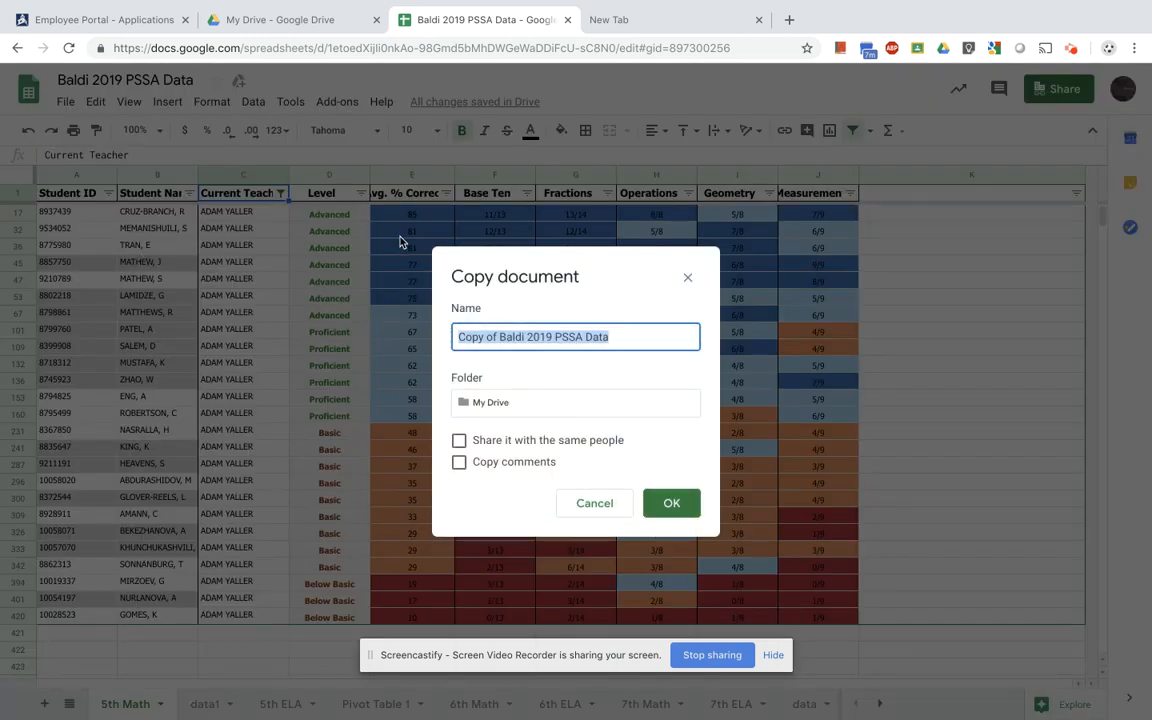
{"action": "type", "text": "Yaller_Tracker"}
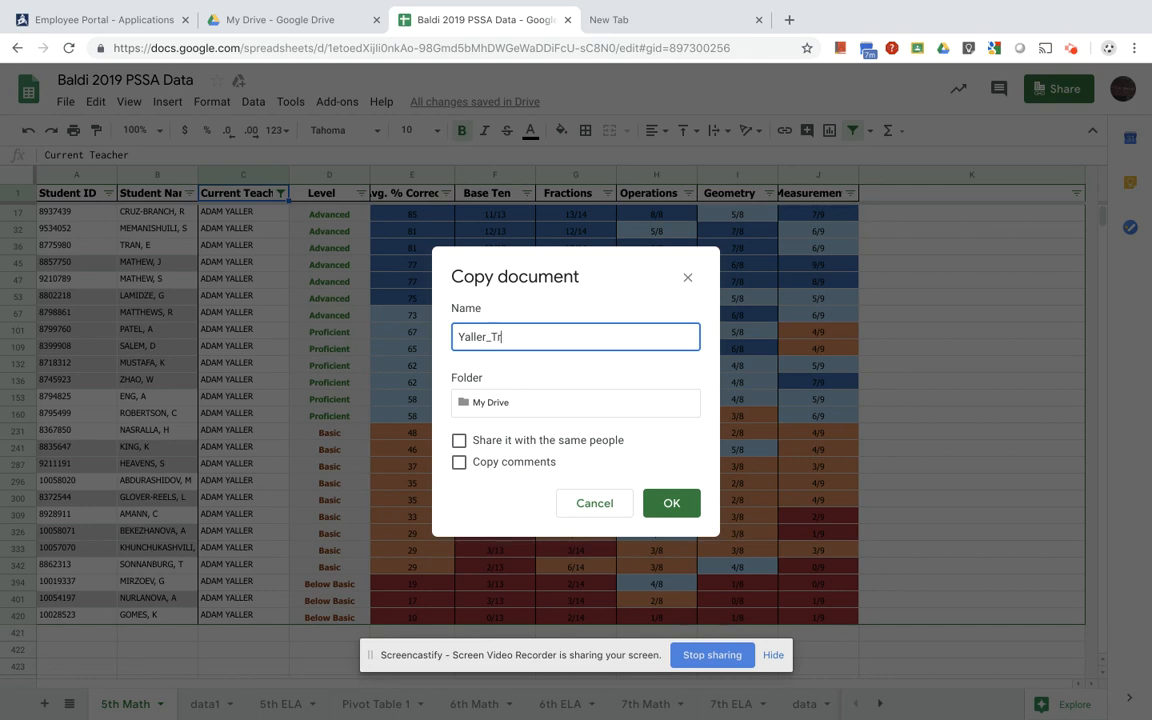
{"action": "left_click", "coordinate": [671, 503]}
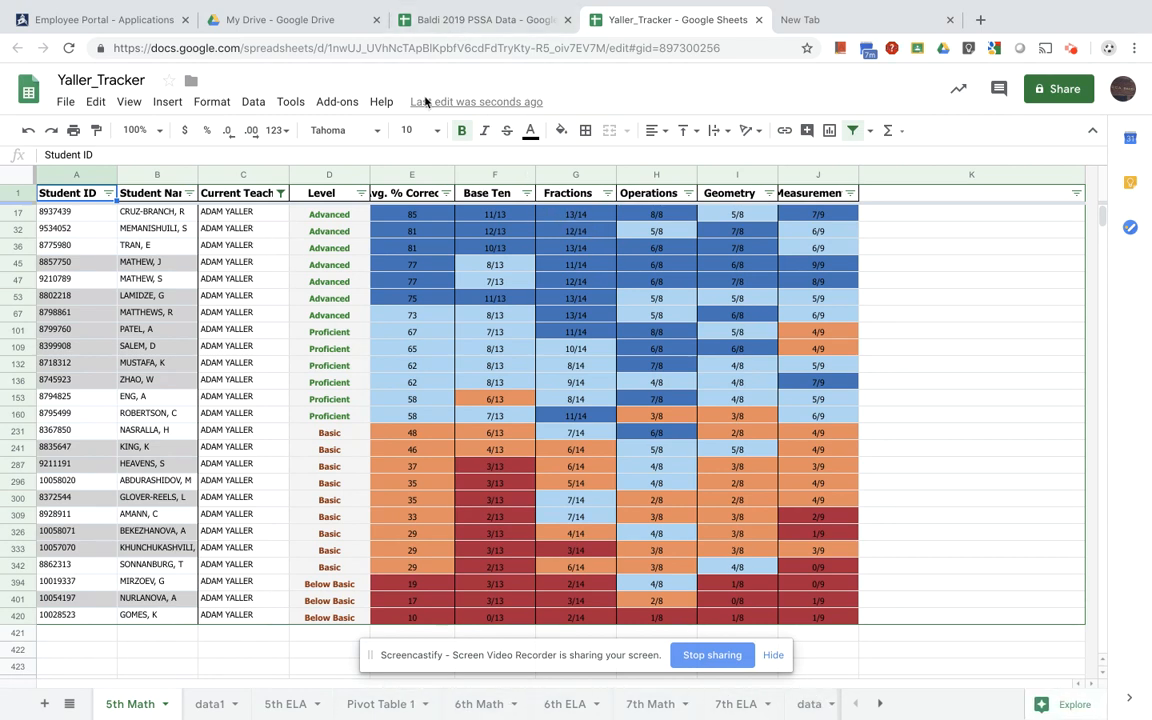
Return to the Baldi 2019 PSSA Data spreadsheet and set the Current Teacher filter to include all teachers.
{"action": "left_click", "coordinate": [420, 20]}
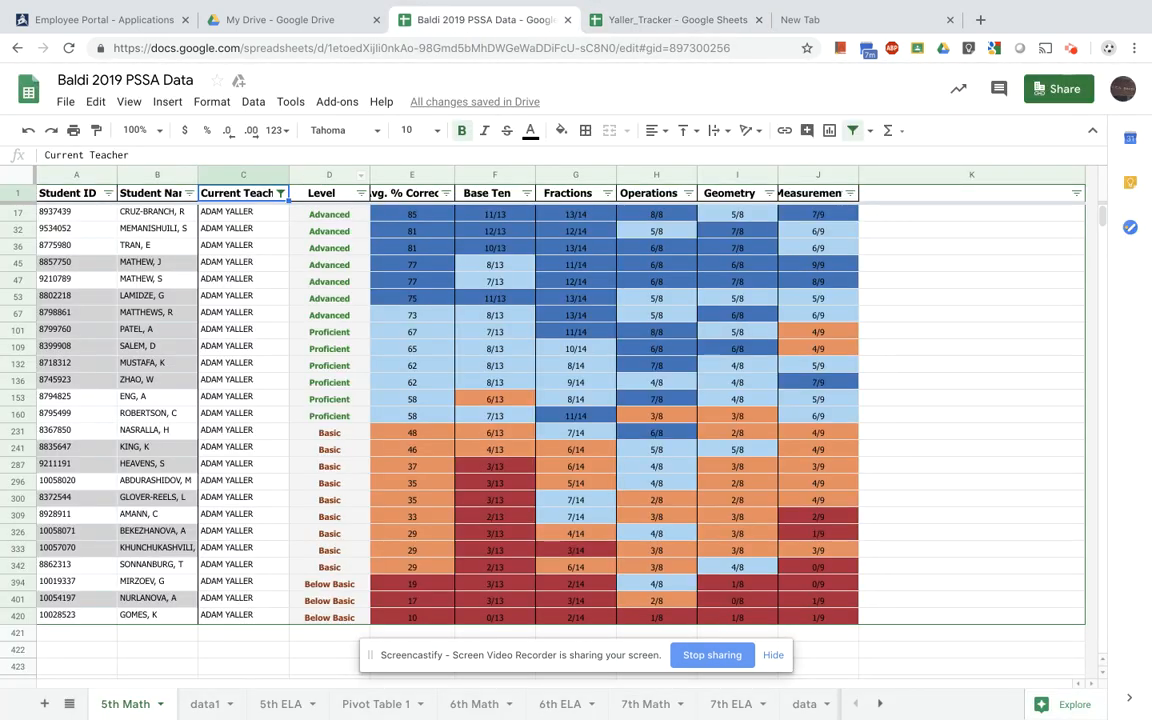
{"action": "left_click", "coordinate": [281, 193]}
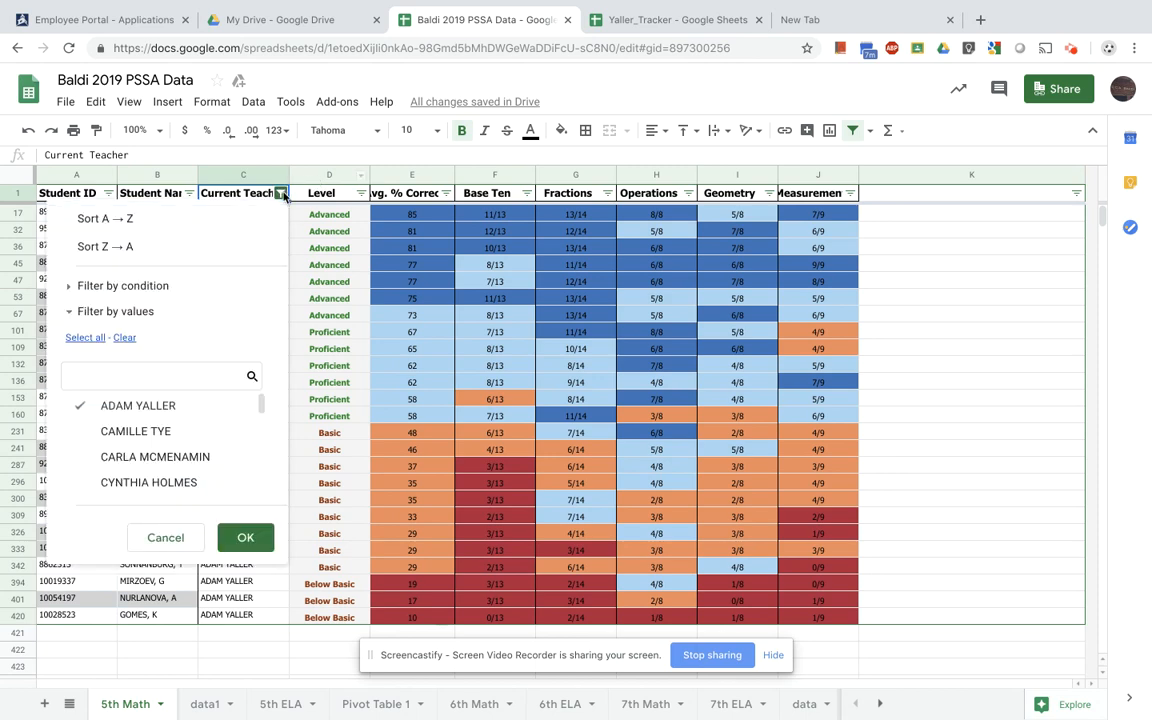
{"action": "left_click", "coordinate": [85, 337]}
{"action": "left_click", "coordinate": [244, 537]}
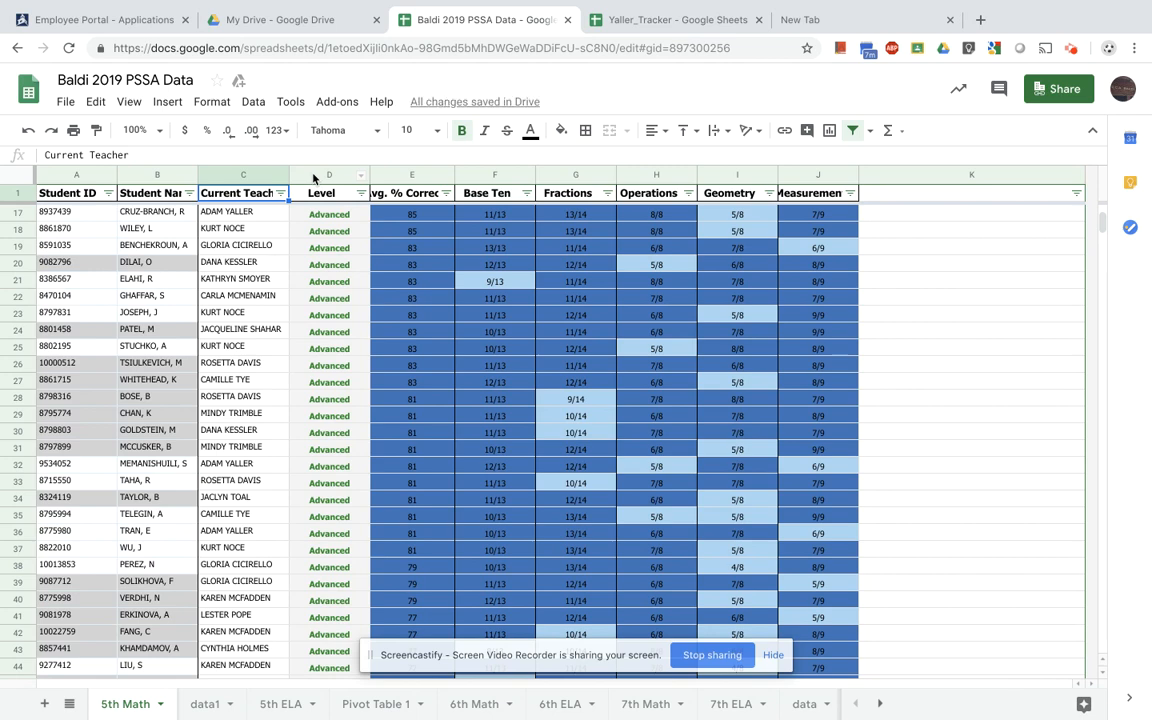
Insert one empty column before Level on the 5th Math sheet and check the column order on the data1 sheet.
{"action": "right_click", "coordinate": [313, 178]}
{"action": "left_click", "coordinate": [352, 244]}
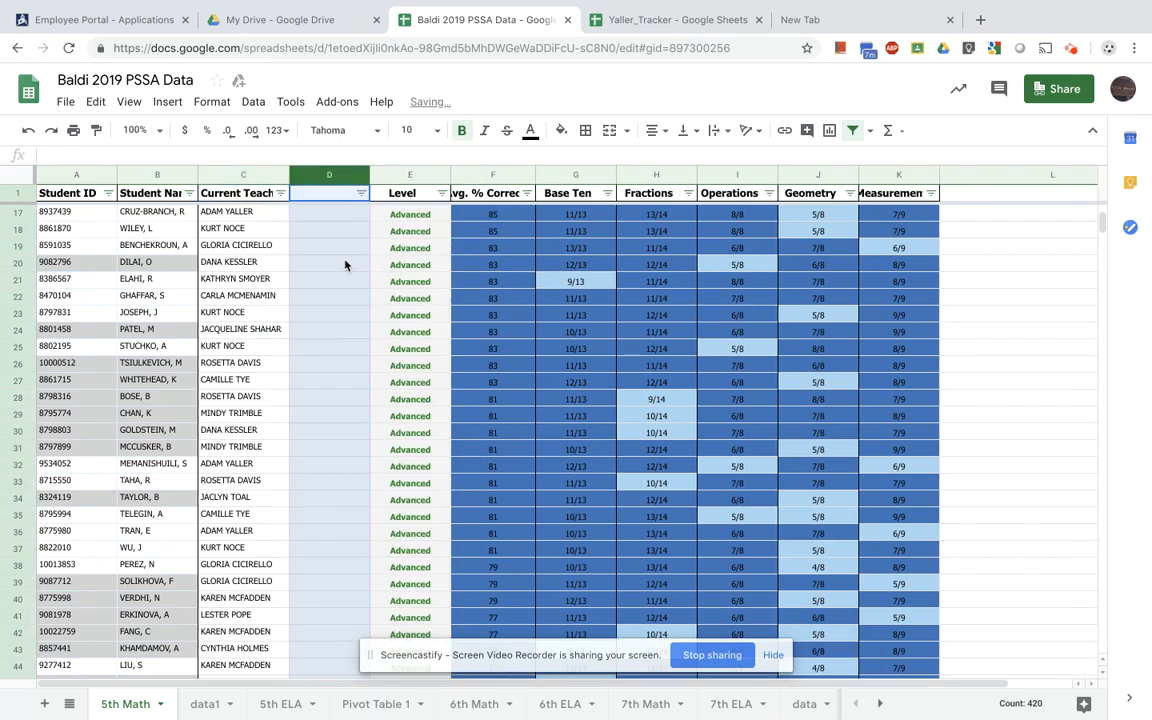
{"action": "left_click", "coordinate": [205, 704]}
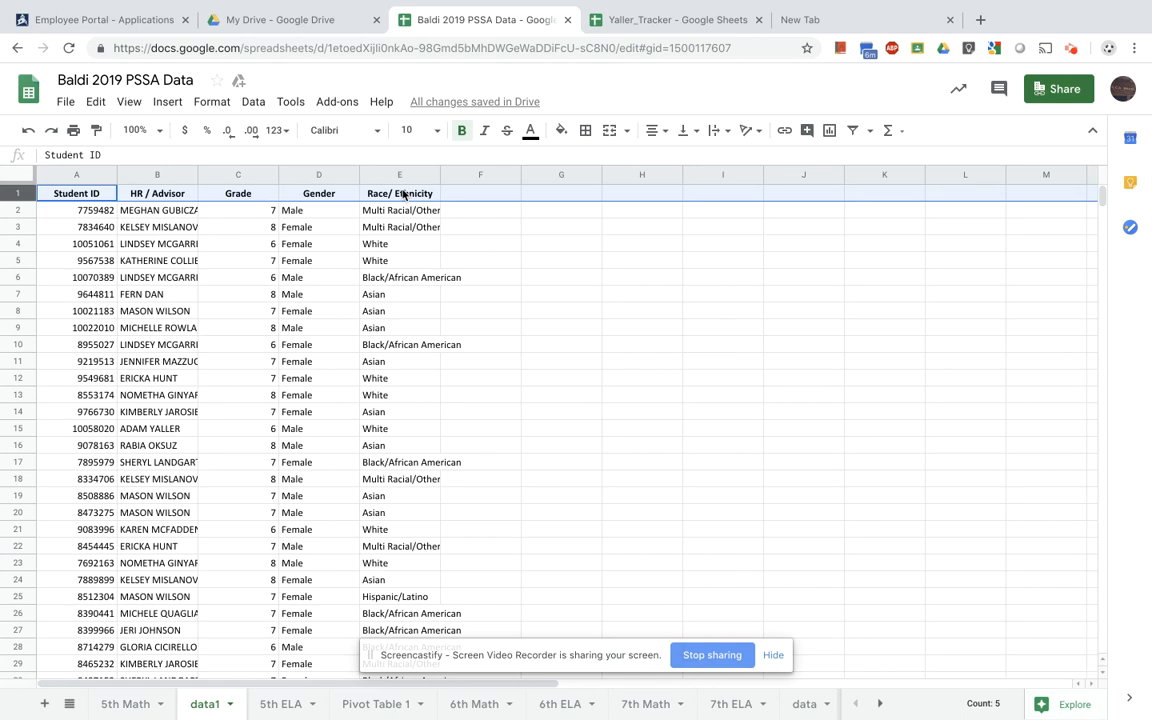
{"action": "left_click", "coordinate": [108, 704]}
{"action": "left_click", "coordinate": [319, 213]}
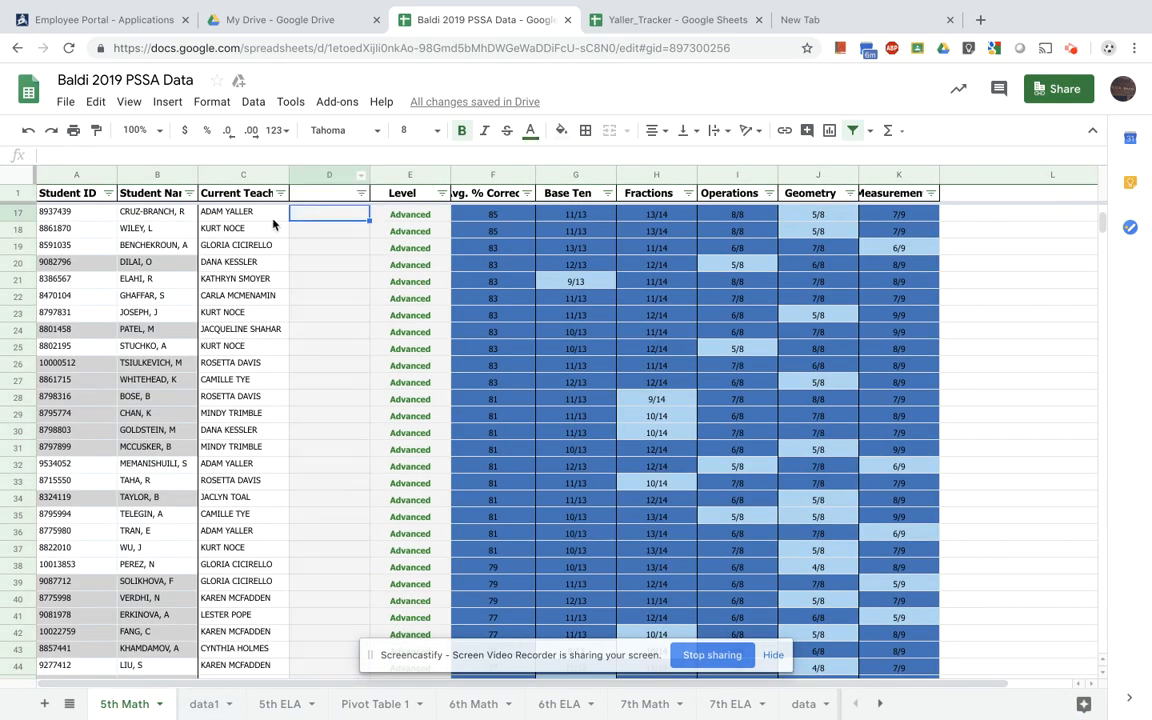
Copy the VLOOKUP text from C17 and enter it in D17 as =VLOOKUP(A17,data1!A:E,2,False).
{"action": "left_click", "coordinate": [240, 216]}
{"action": "left_click_drag", "start_coordinate": [226, 154], "coordinate": [55, 156]}
{"action": "key", "text": "ctrl+c"}
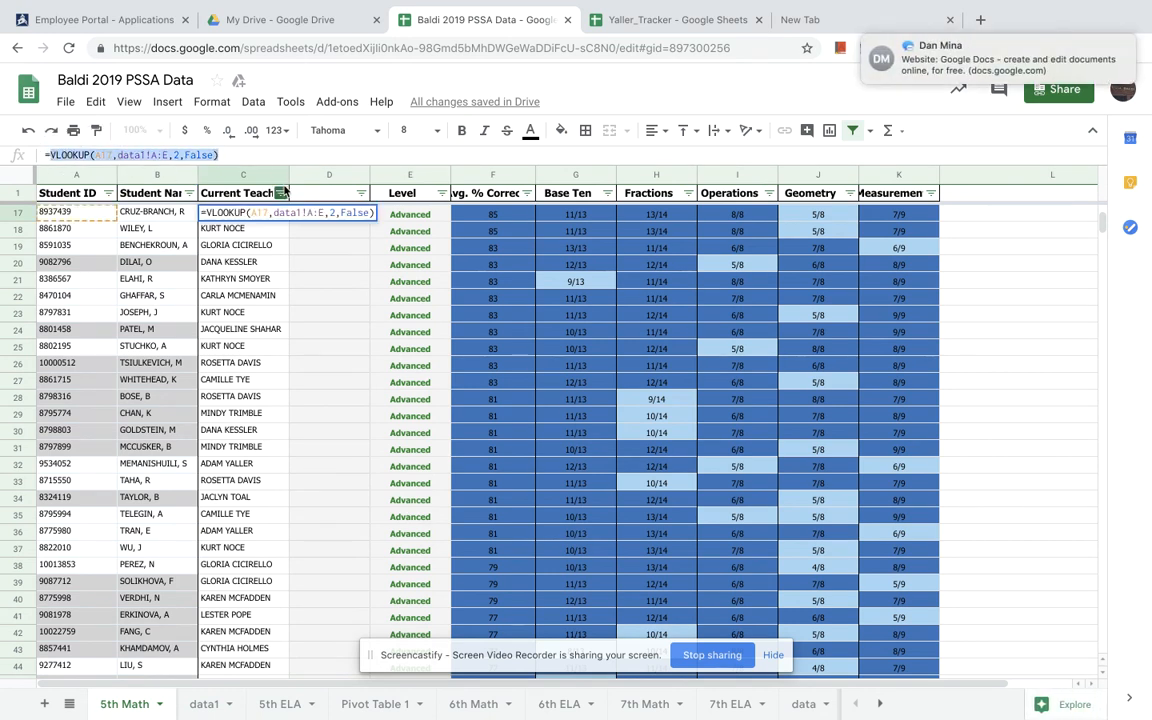
{"action": "left_click", "coordinate": [316, 216]}
{"action": "double_click", "coordinate": [331, 215]}
{"action": "key", "text": "ctrl+v"}
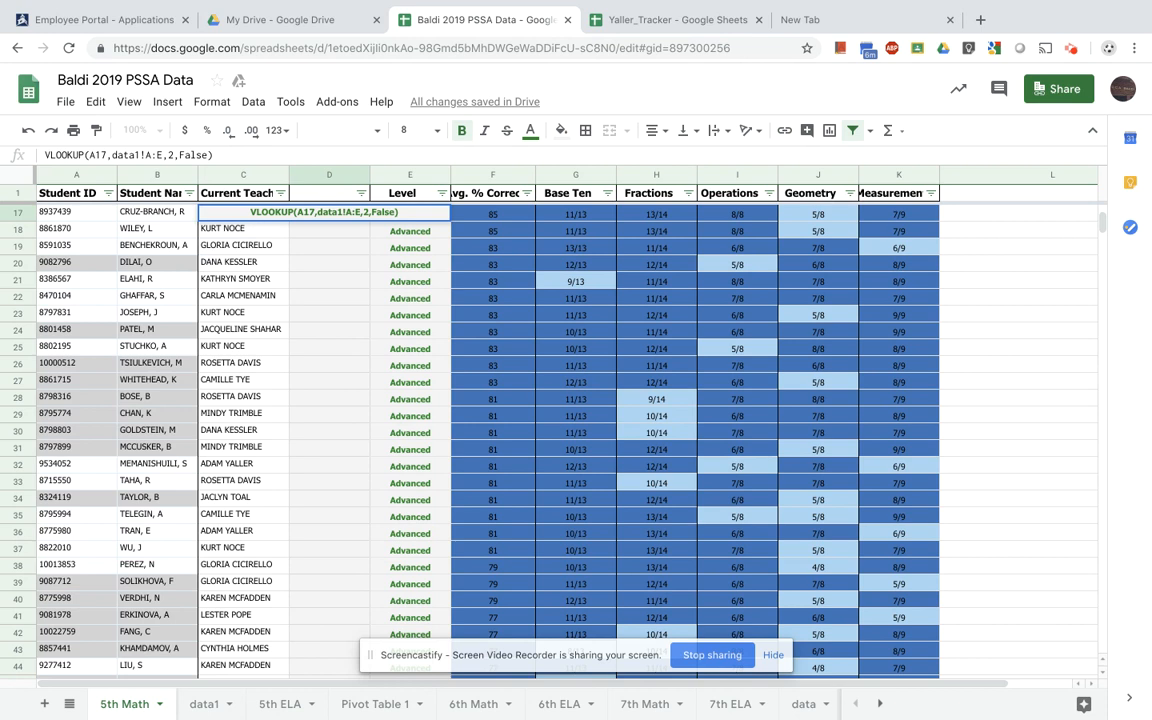
{"action": "key", "text": "Home"}
{"action": "type", "text": "="}
{"action": "key", "text": "Return"}
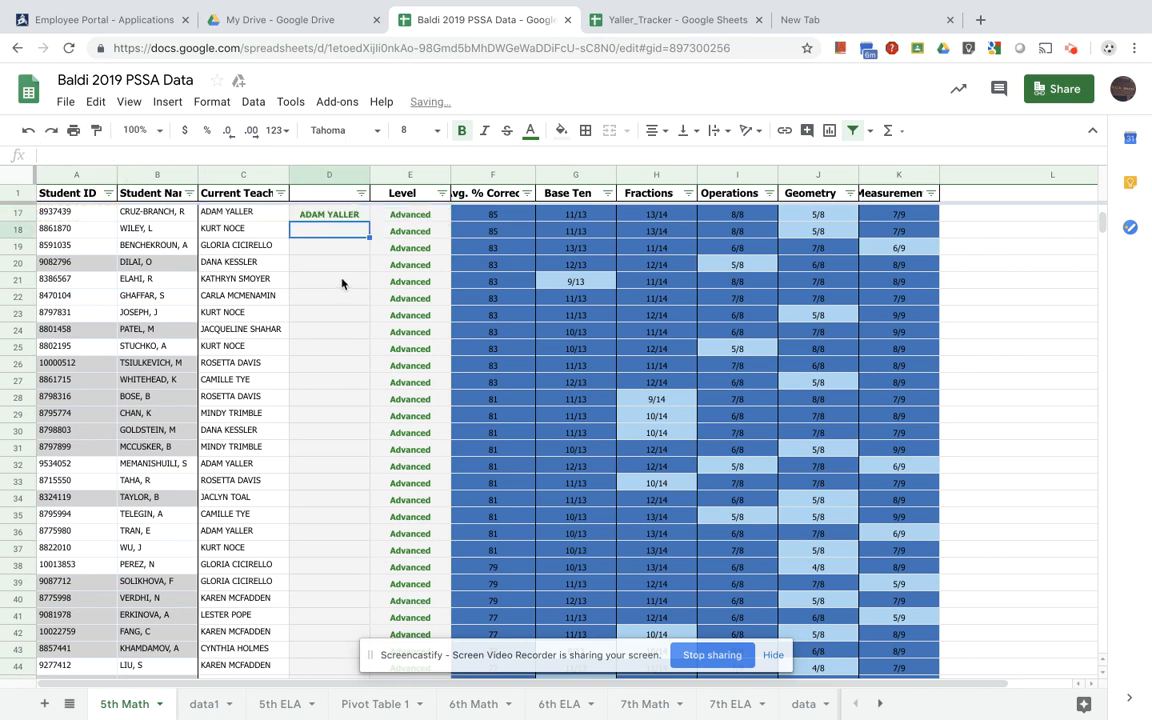
Change the column index of the VLOOKUP formula in D17 to 3.
{"action": "left_click", "coordinate": [335, 216]}
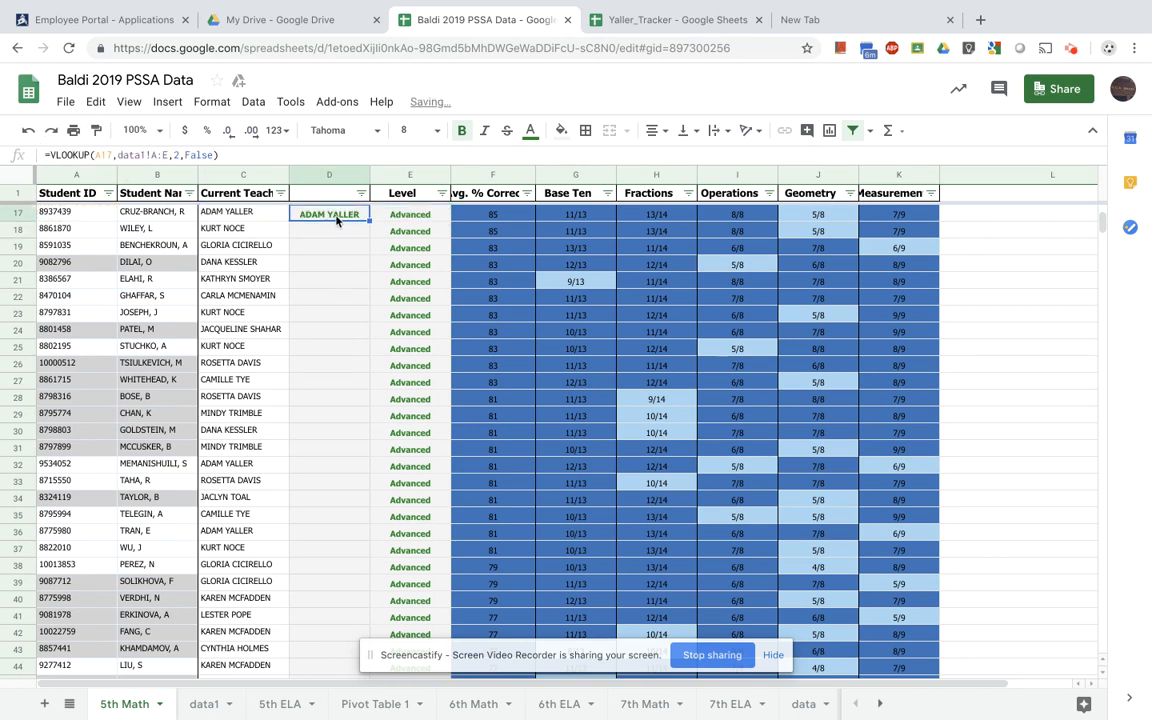
{"action": "left_click", "coordinate": [178, 154]}
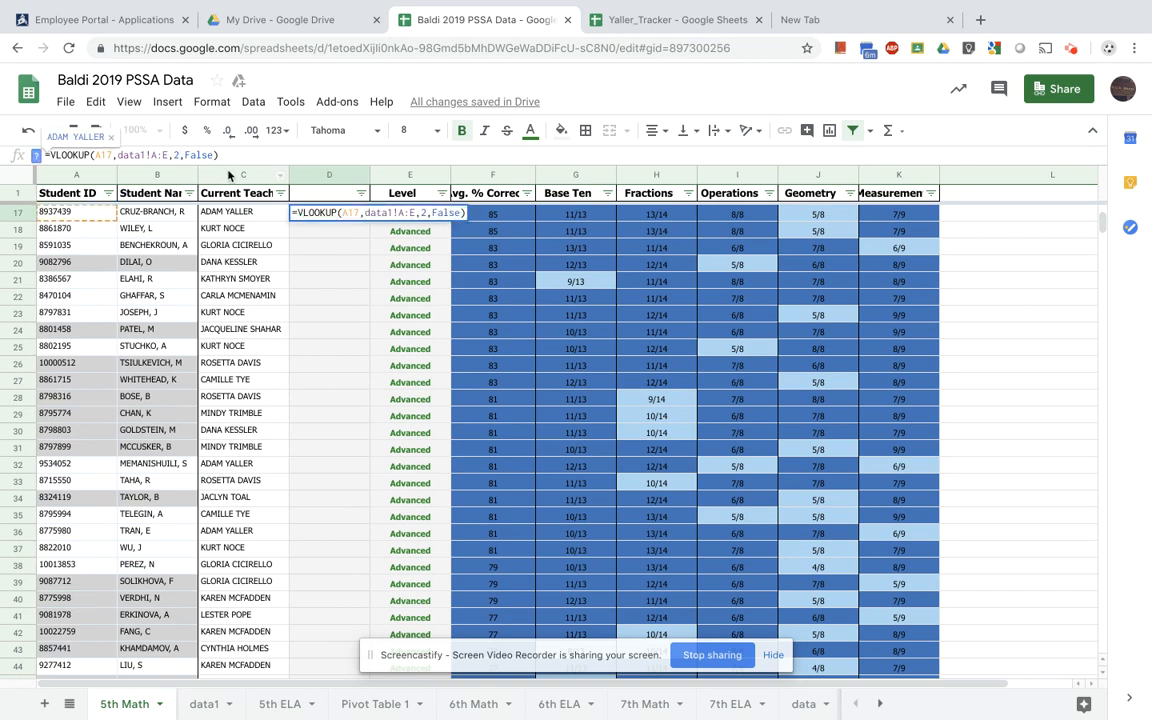
{"action": "key", "text": "BackSpace"}
{"action": "type", "text": "3"}
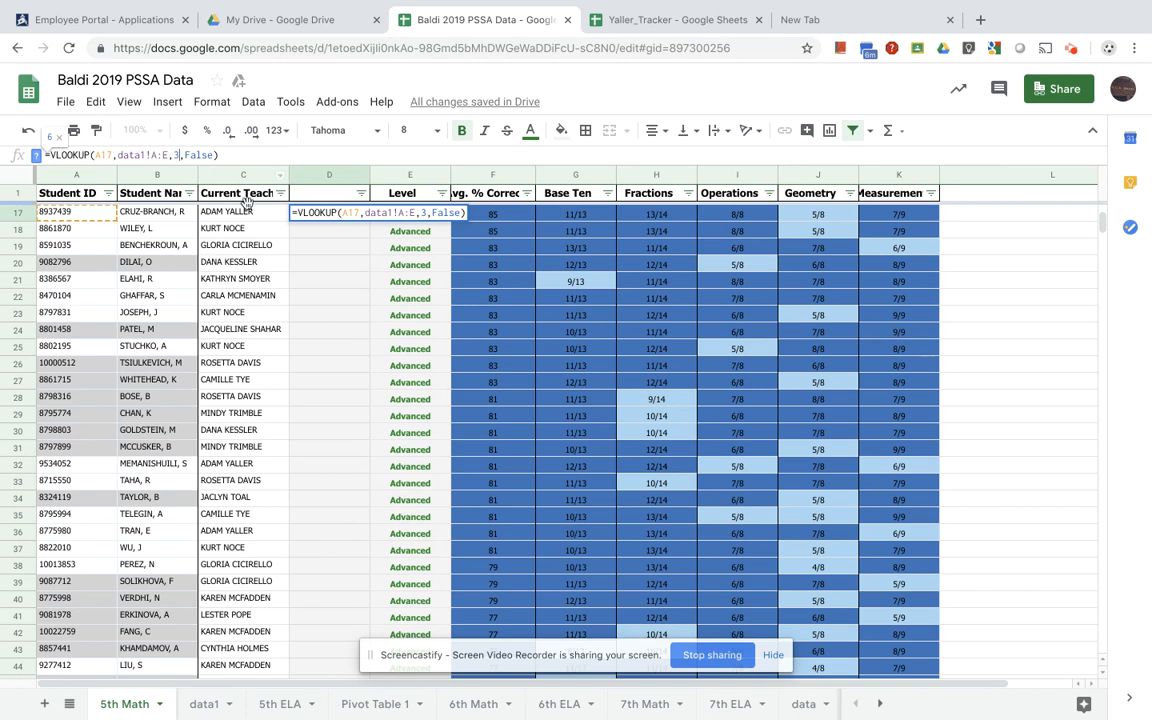
{"action": "key", "text": "Return"}
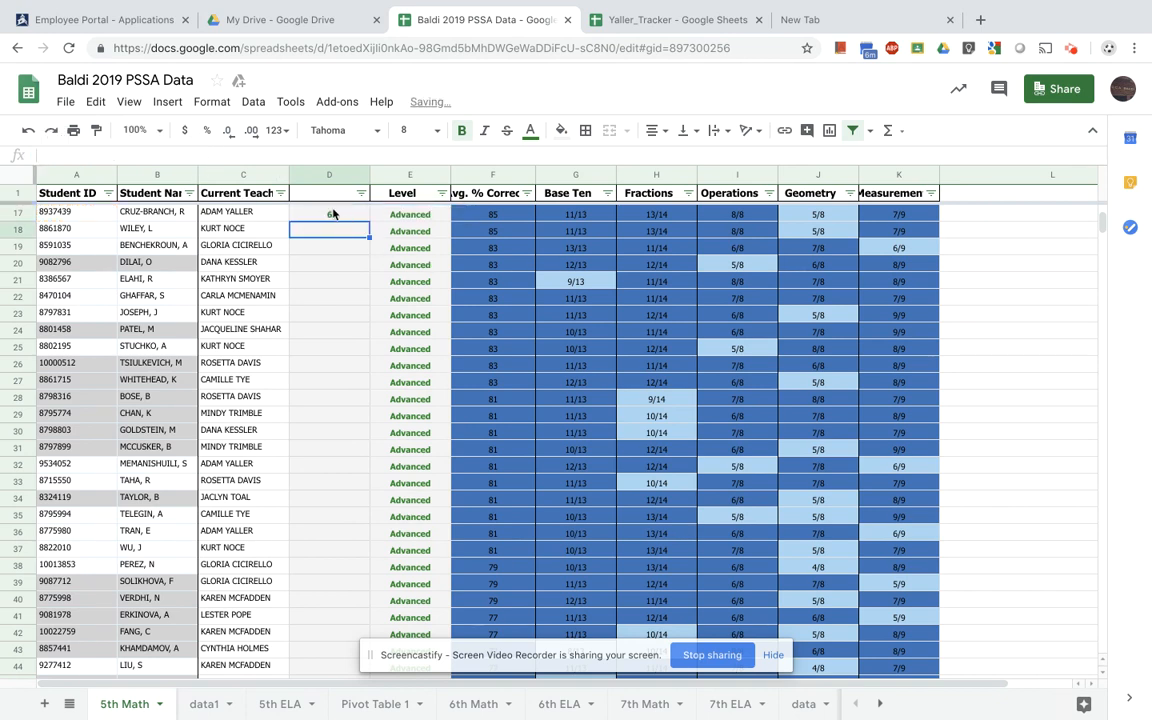
Label column D as Grade-Level and fill its formula from D17 down to D28.
{"action": "left_click", "coordinate": [328, 196]}
{"action": "type", "text": "Grade"}
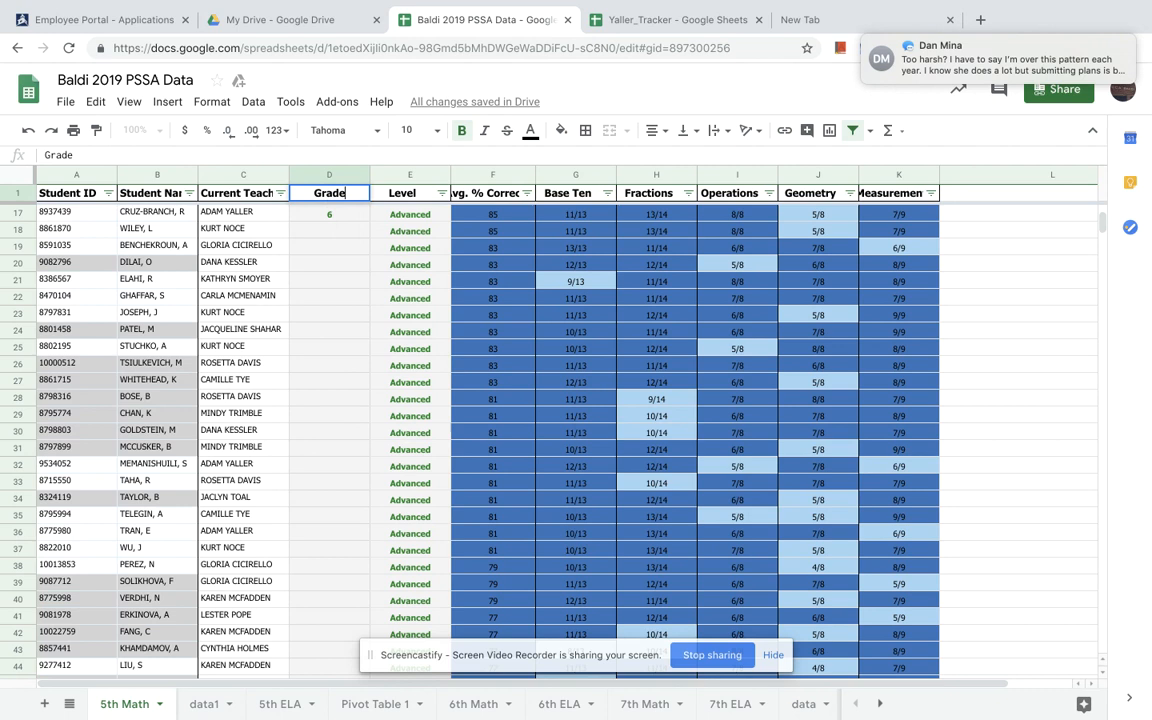
{"action": "type", "text": "-Level"}
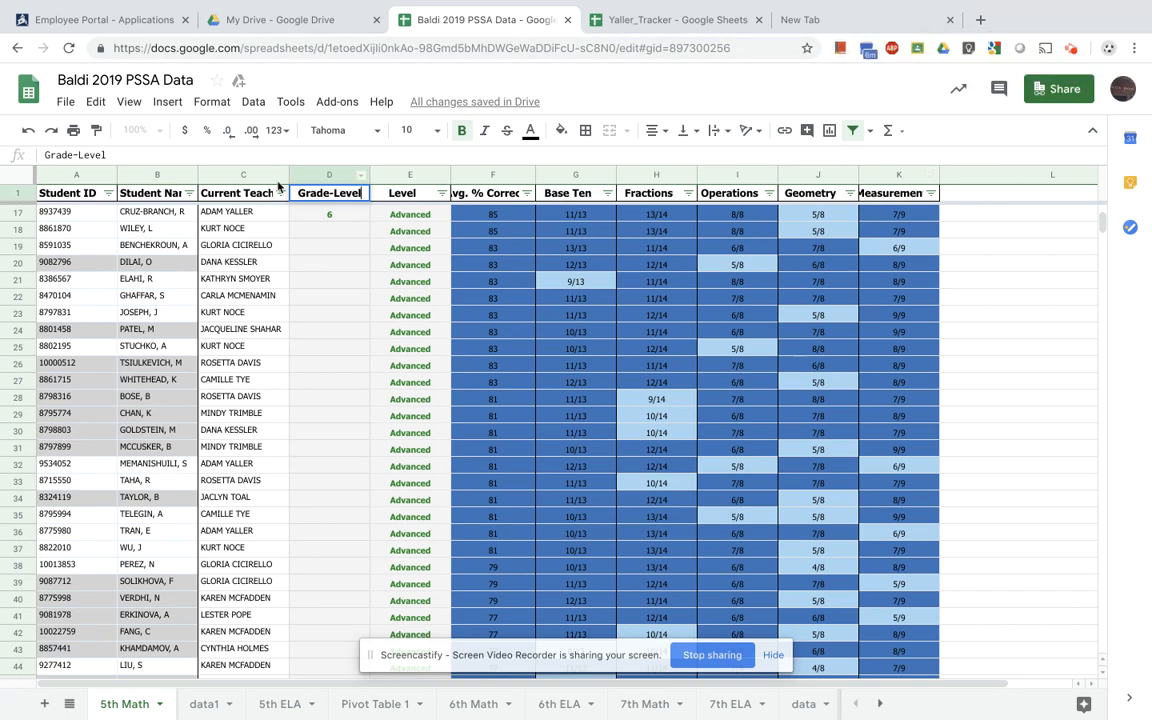
{"action": "left_click", "coordinate": [330, 230]}
{"action": "left_click", "coordinate": [335, 215]}
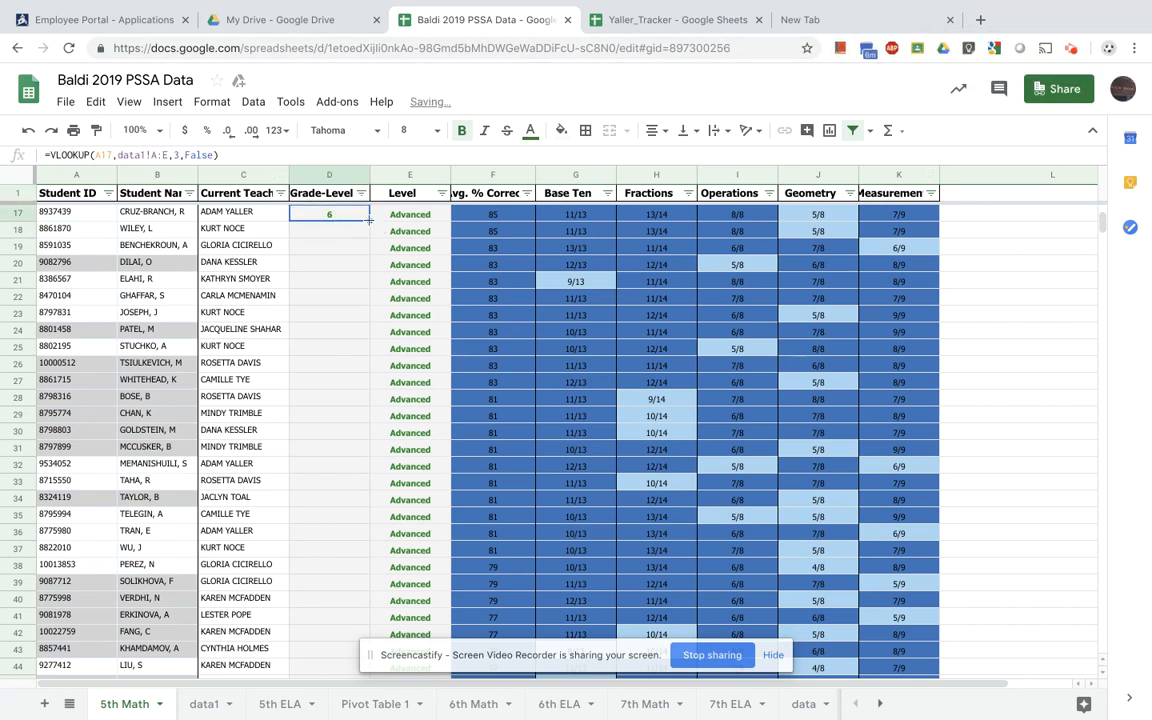
{"action": "left_click_drag", "start_coordinate": [369, 221], "coordinate": [380, 402]}
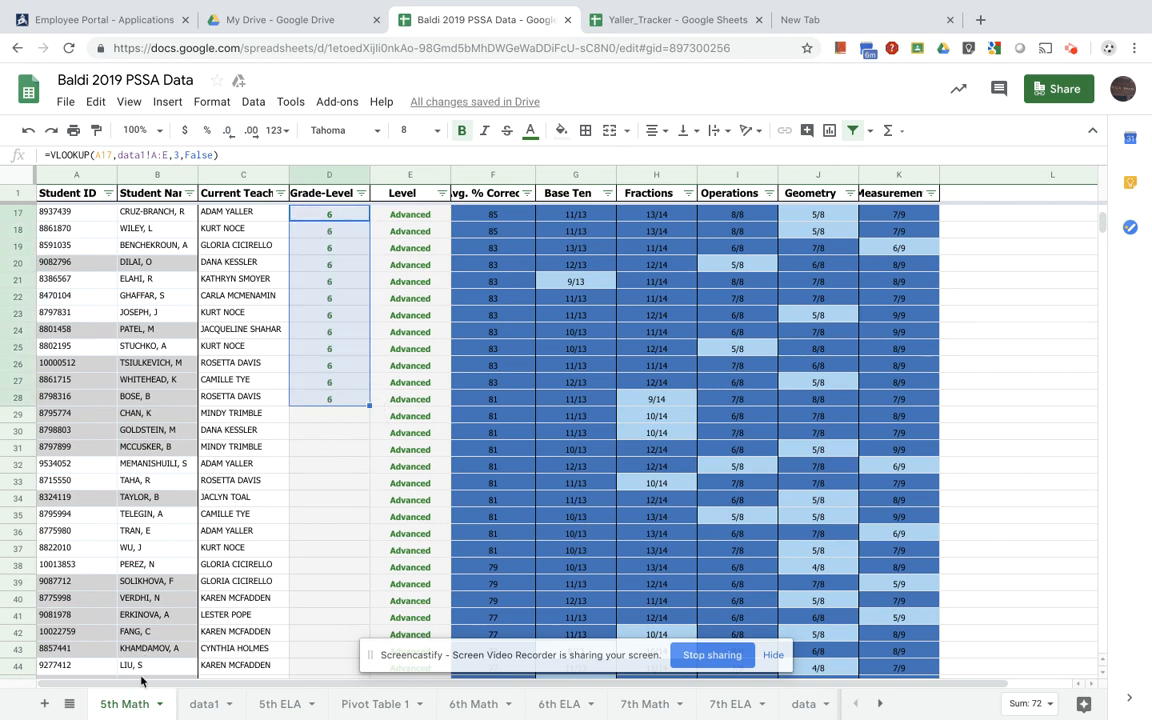
Insert one empty column between Grade-Level and Level.
{"action": "left_click", "coordinate": [406, 175]}
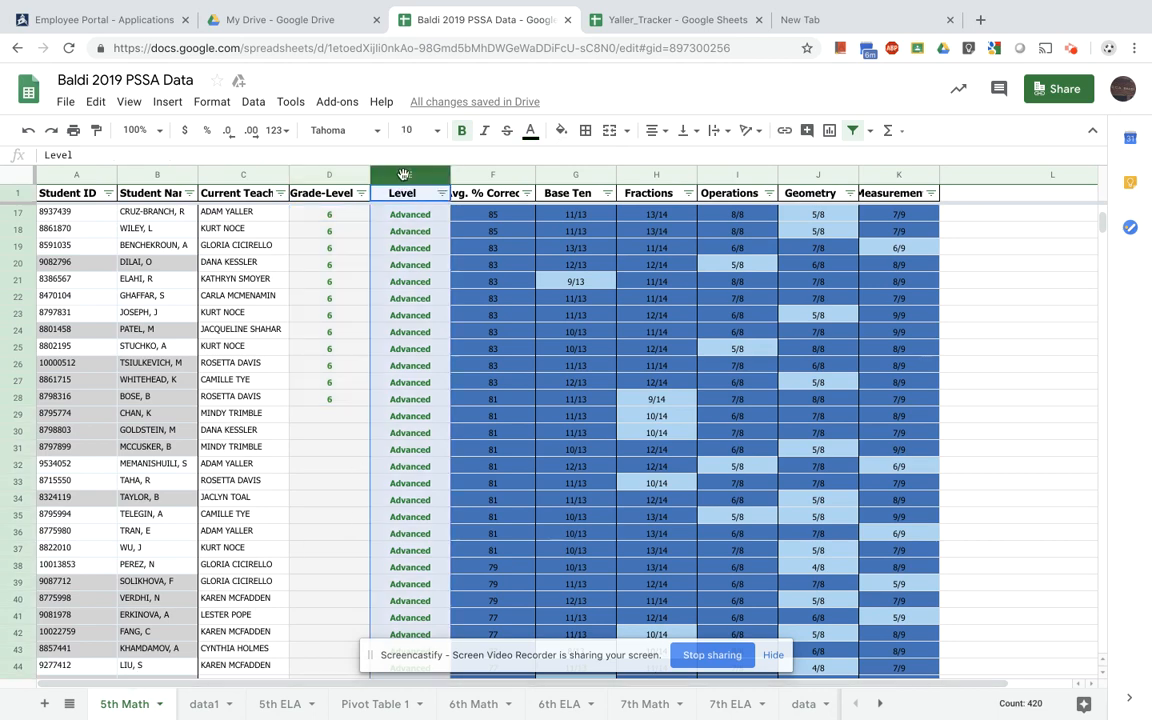
{"action": "right_click", "coordinate": [406, 175]}
{"action": "left_click", "coordinate": [494, 264]}
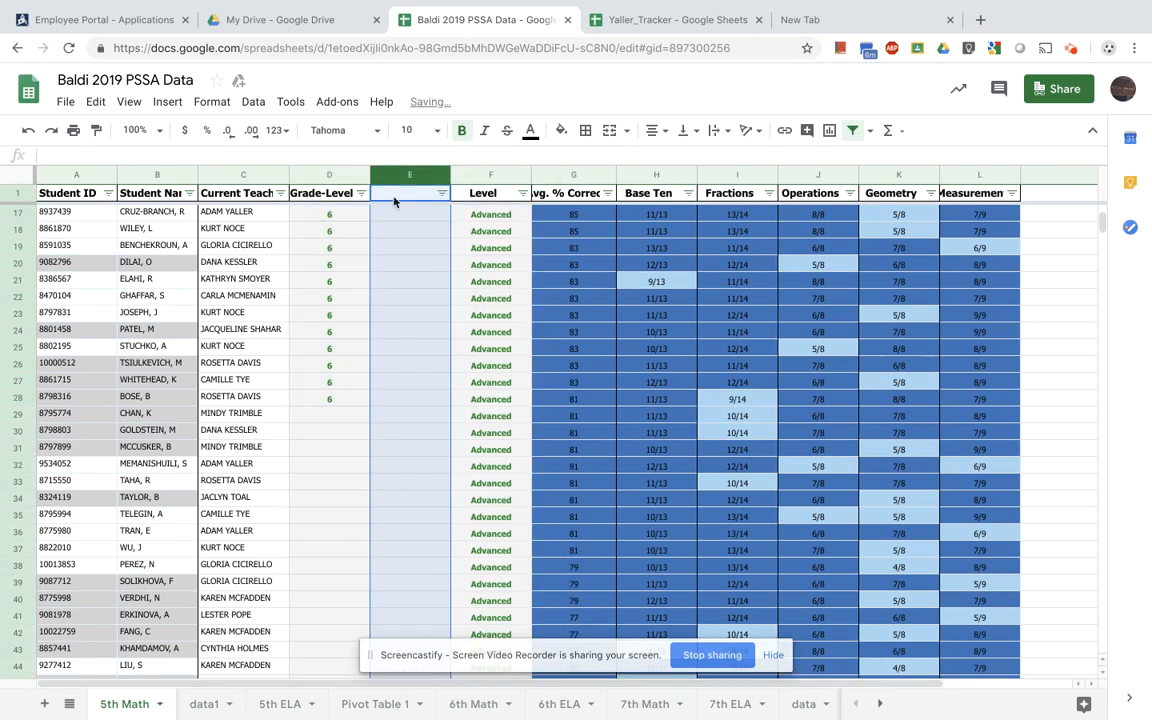
Paste the copied VLOOKUP text into E17 and complete it as =VLOOKUP(A17,data1!A:E,4,False).
{"action": "left_click", "coordinate": [390, 213]}
{"action": "key", "text": "ctrl+v"}
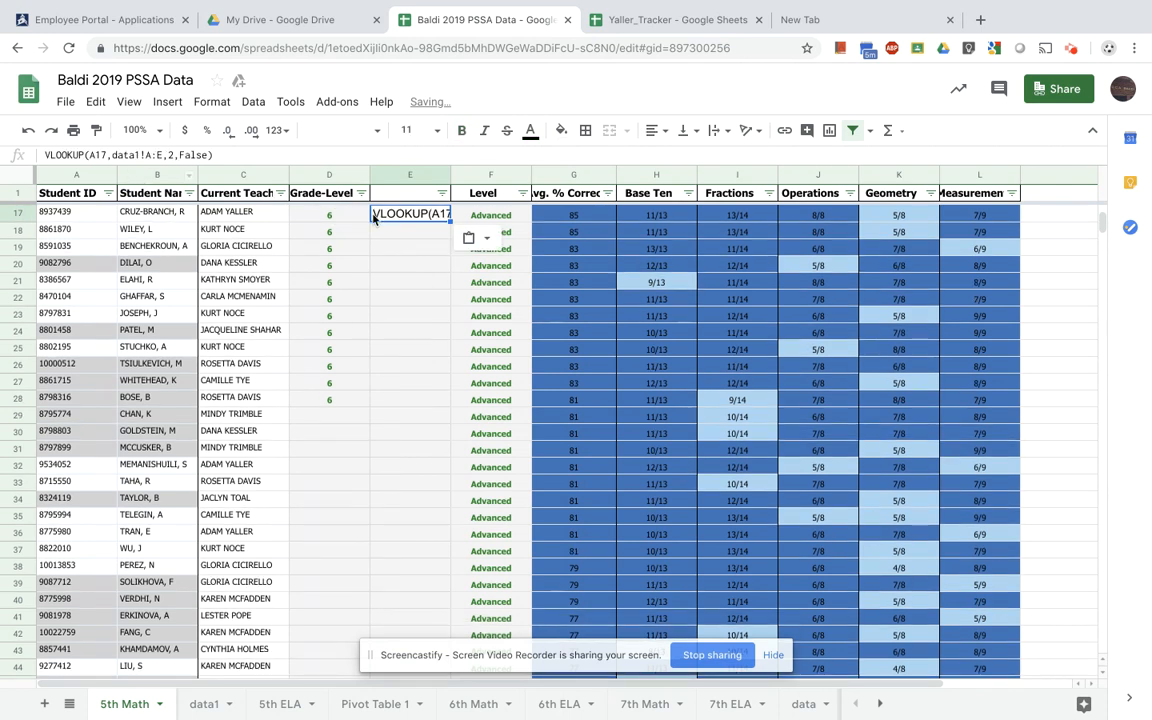
{"action": "left_click", "coordinate": [45, 155]}
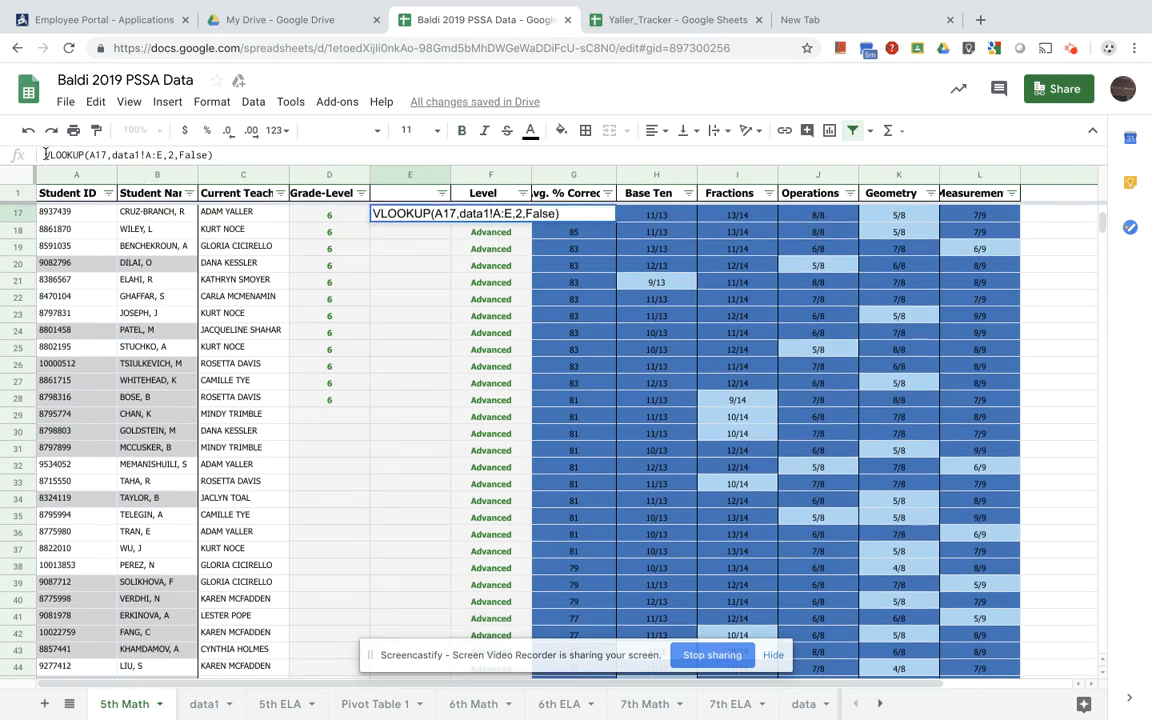
{"action": "type", "text": "="}
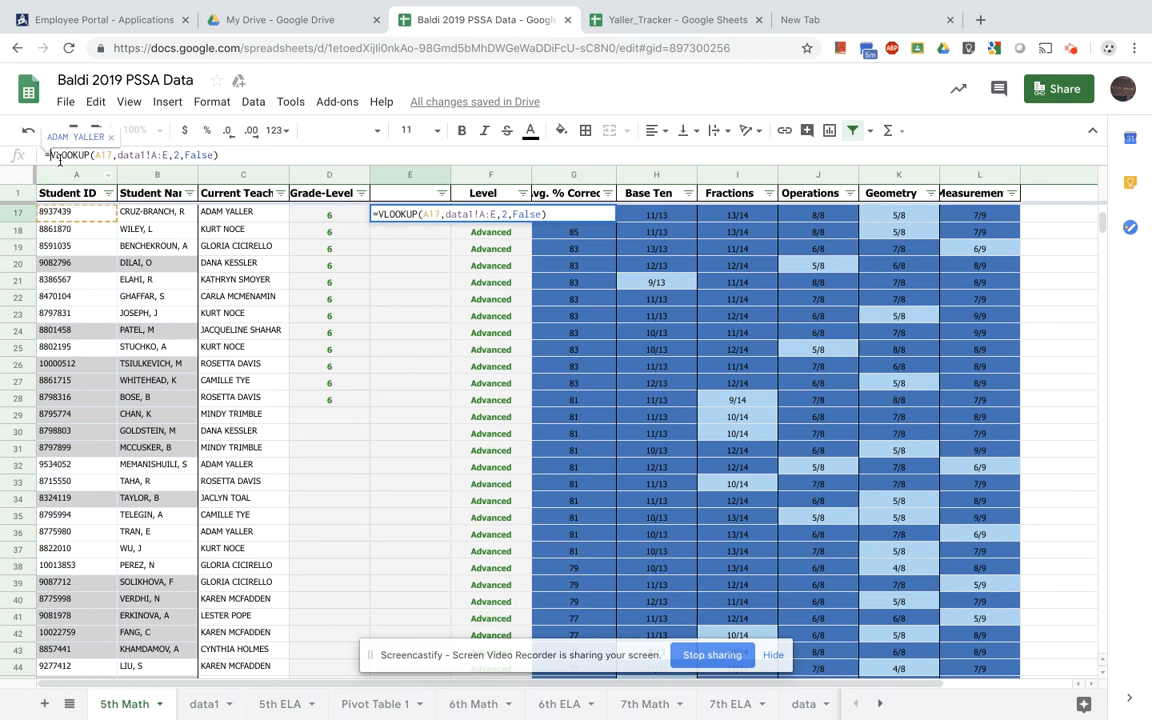
{"action": "left_click", "coordinate": [178, 155]}
{"action": "type", "text": "4"}
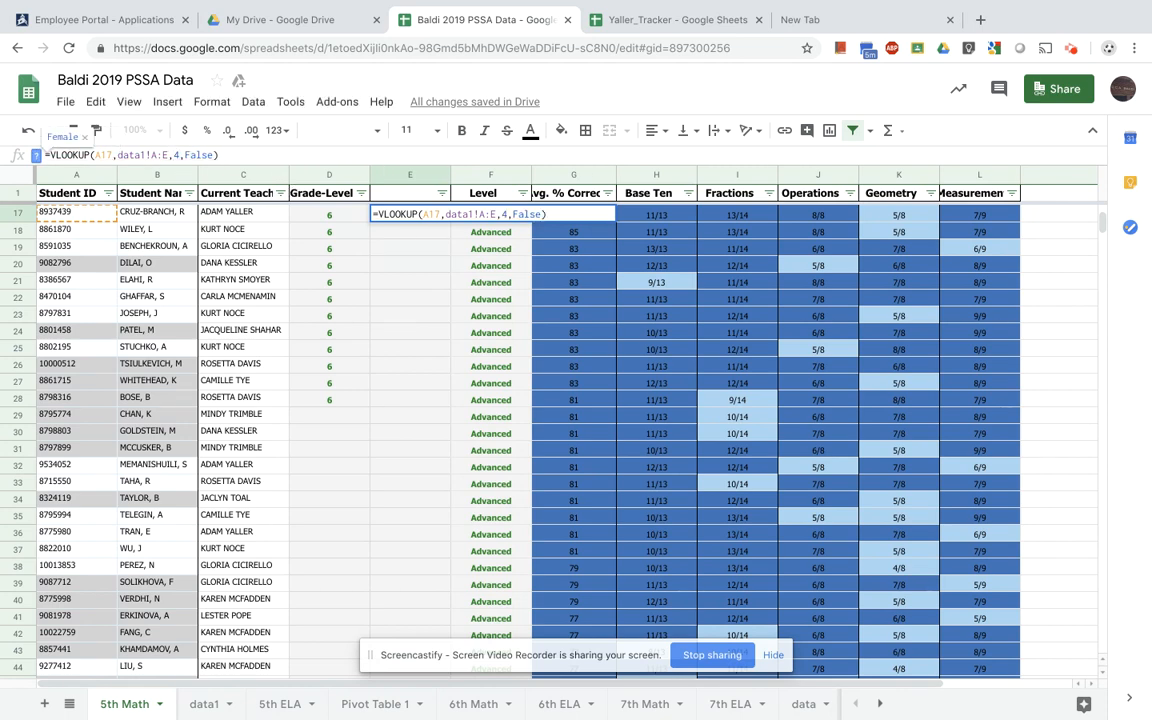
{"action": "key", "text": "Return"}
Fill the E17 formula down to E28 and label the column Gender.
{"action": "left_click", "coordinate": [446, 216]}
{"action": "left_click_drag", "start_coordinate": [446, 220], "coordinate": [426, 401]}
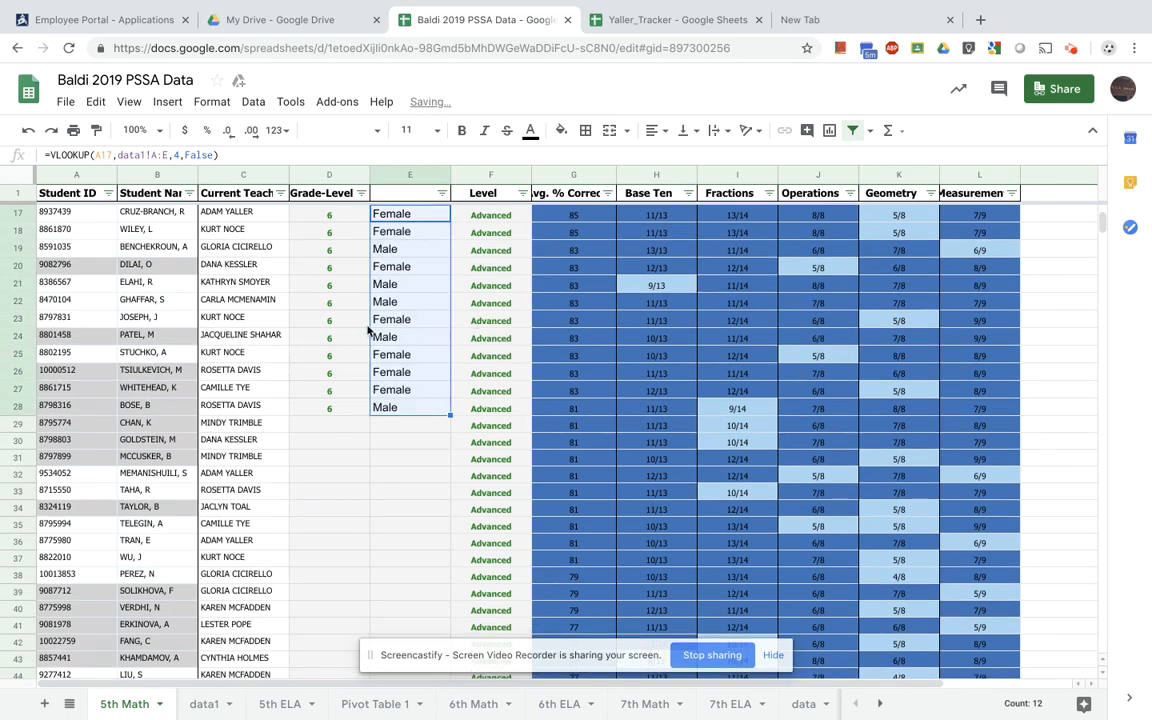
{"action": "left_click", "coordinate": [394, 193]}
{"action": "type", "text": "Gender"}
{"action": "key", "text": "Return"}
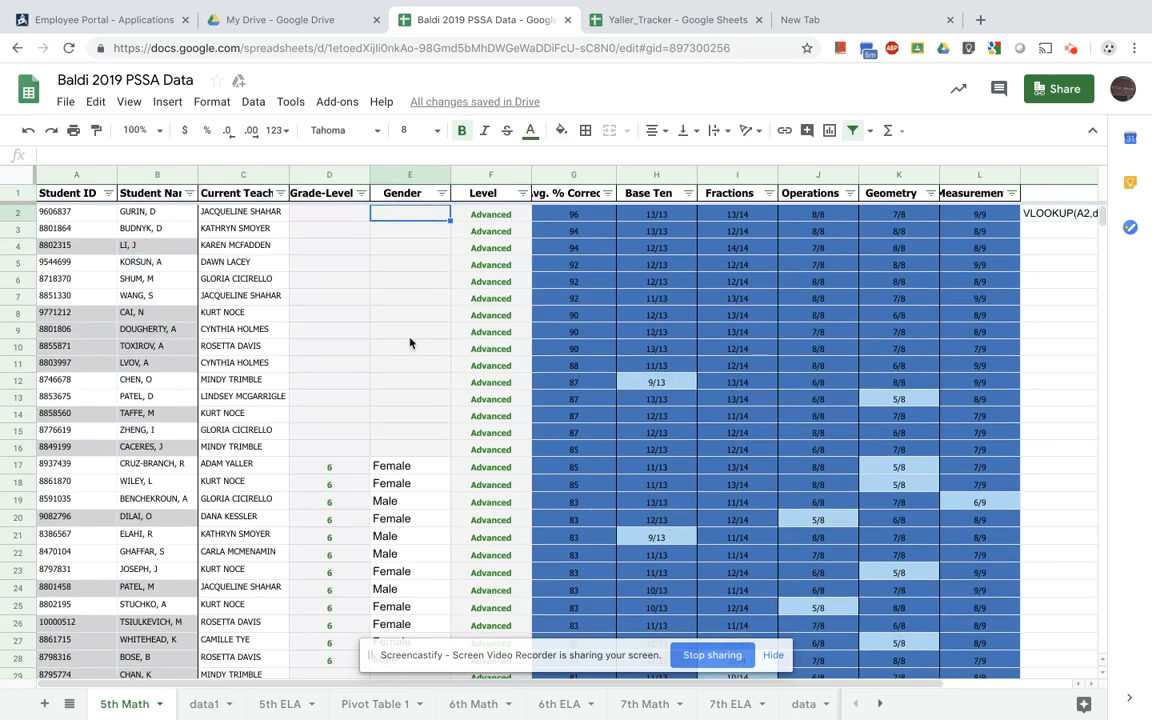
Fill the Grade-Level and Gender formulas from row 17 up to row 2.
{"action": "scroll", "coordinate": [368, 302], "scroll_direction": "down", "scroll_amount": 2}
{"action": "left_click", "coordinate": [350, 368]}
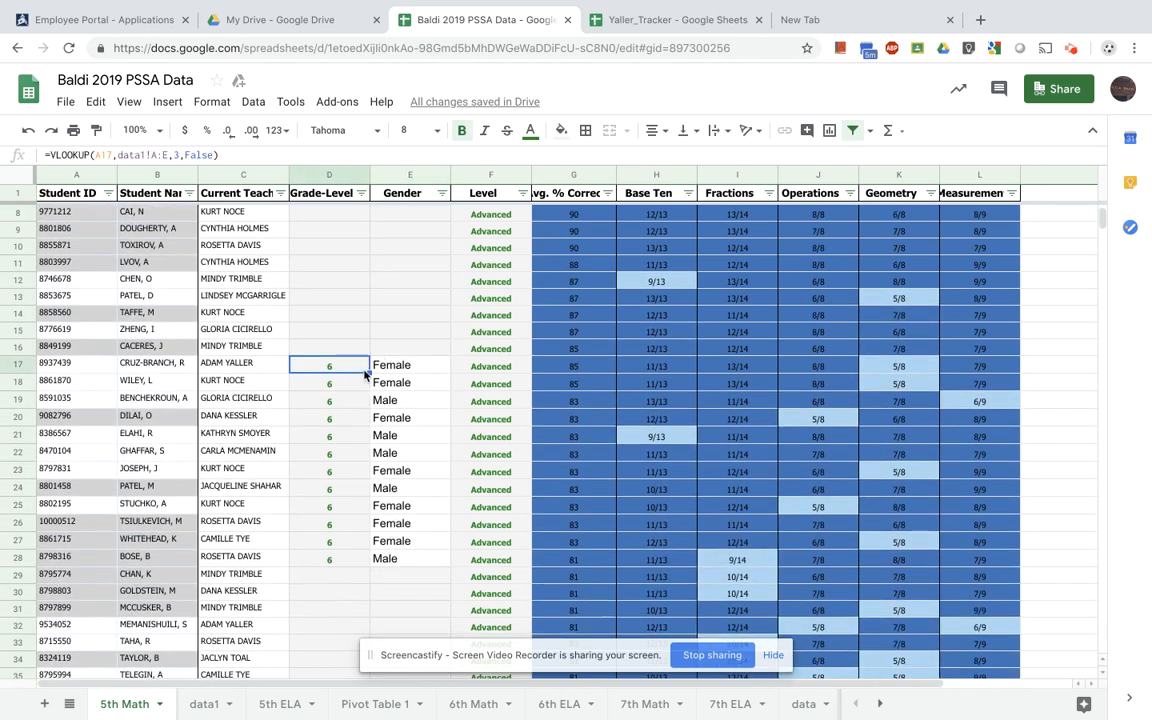
{"action": "scroll", "coordinate": [366, 373], "scroll_direction": "up", "scroll_amount": 2}
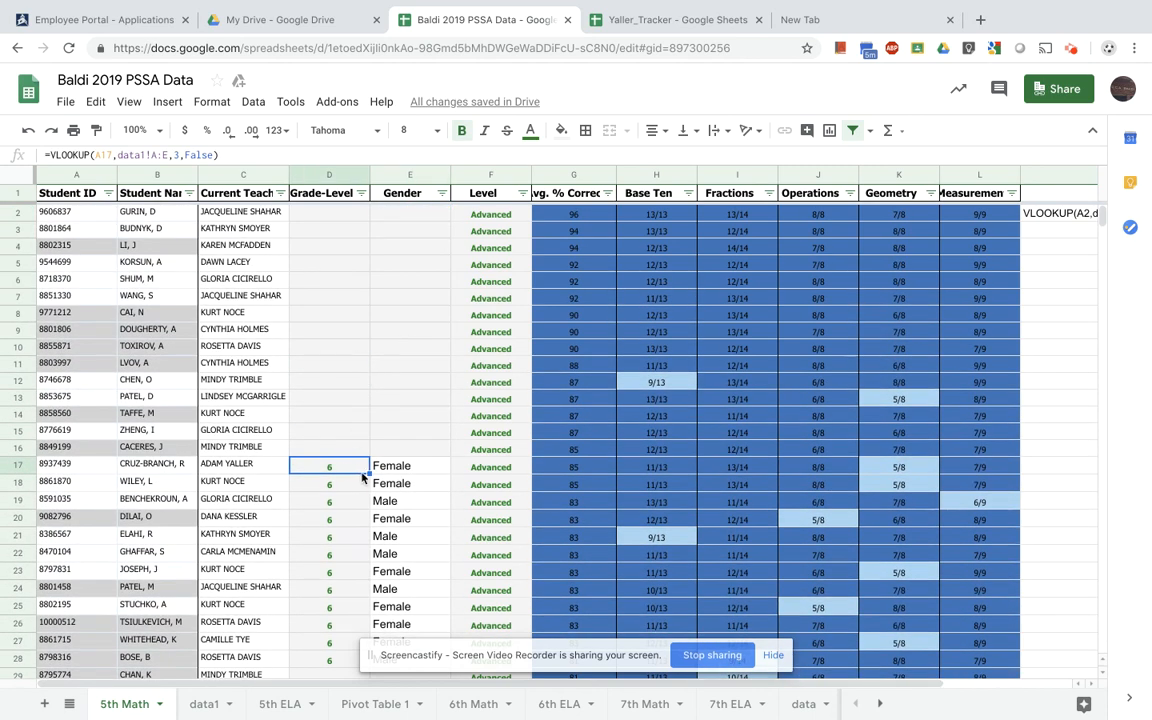
{"action": "left_click_drag", "start_coordinate": [369, 473], "coordinate": [325, 208]}
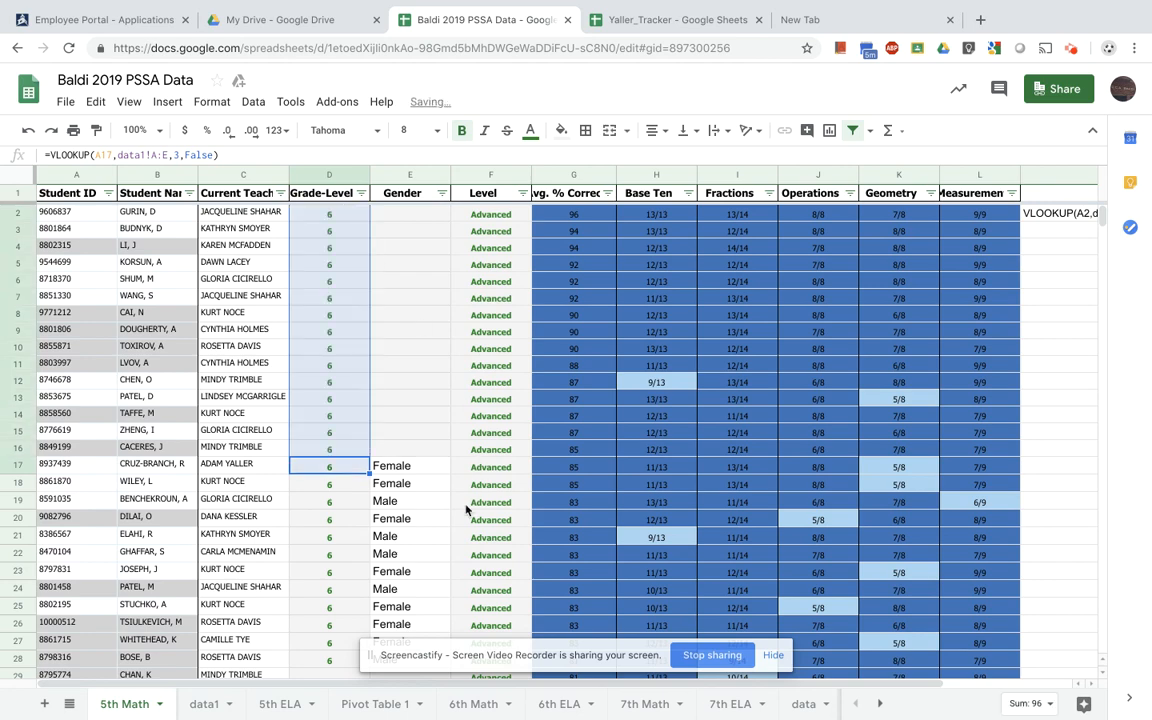
{"action": "left_click", "coordinate": [428, 466]}
{"action": "left_click_drag", "start_coordinate": [450, 474], "coordinate": [411, 214]}
Insert one empty column between Gender and Level.
{"action": "right_click", "coordinate": [478, 175]}
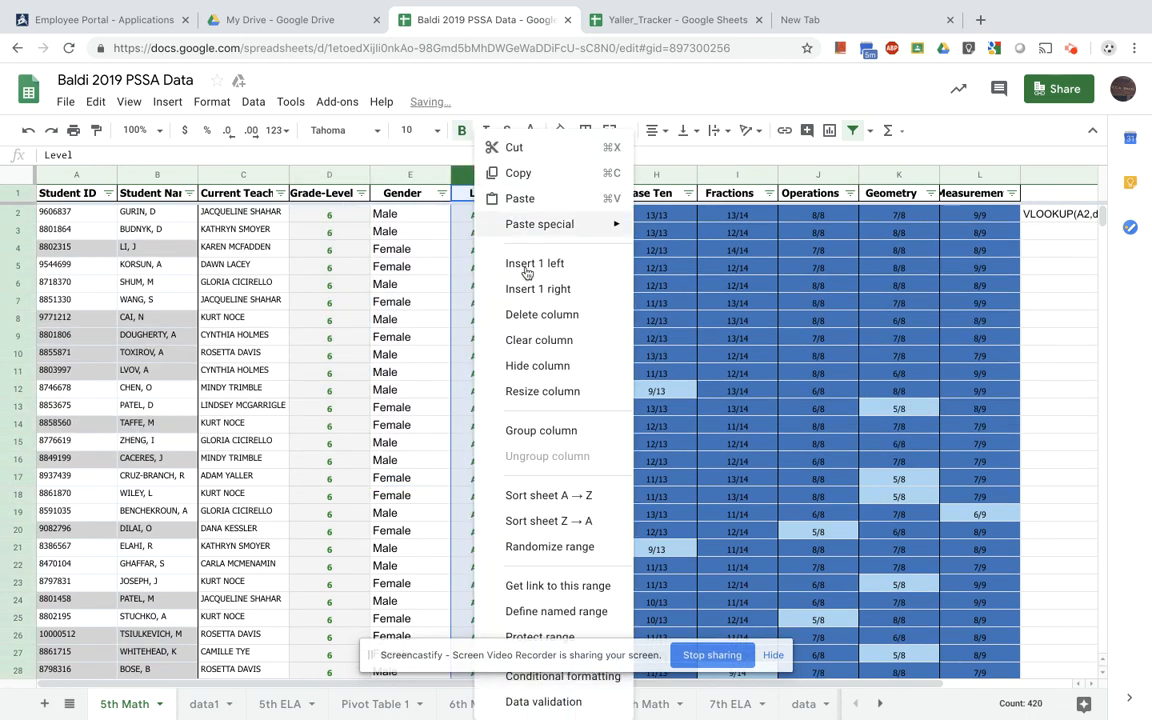
{"action": "left_click", "coordinate": [555, 265]}
{"action": "left_click", "coordinate": [485, 196]}
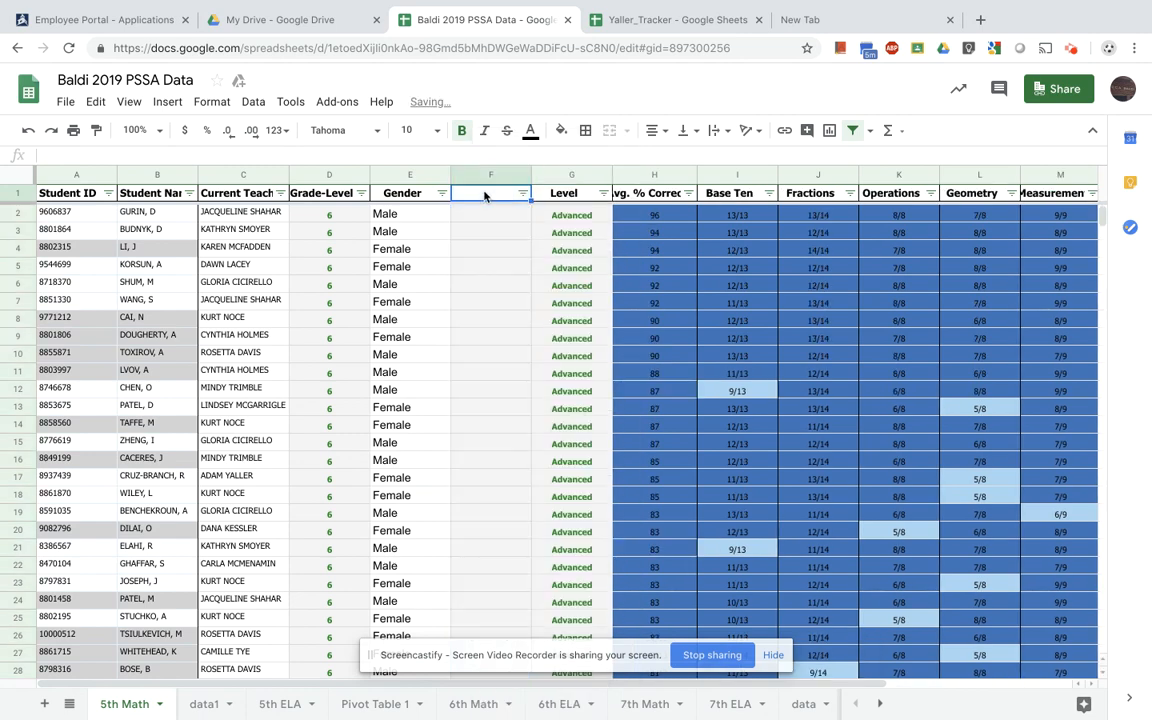
Paste the copied VLOOKUP text into F2 and complete it as =VLOOKUP(A17,data1!A:E,5,False).
{"action": "left_click", "coordinate": [484, 212]}
{"action": "left_click", "coordinate": [205, 155]}
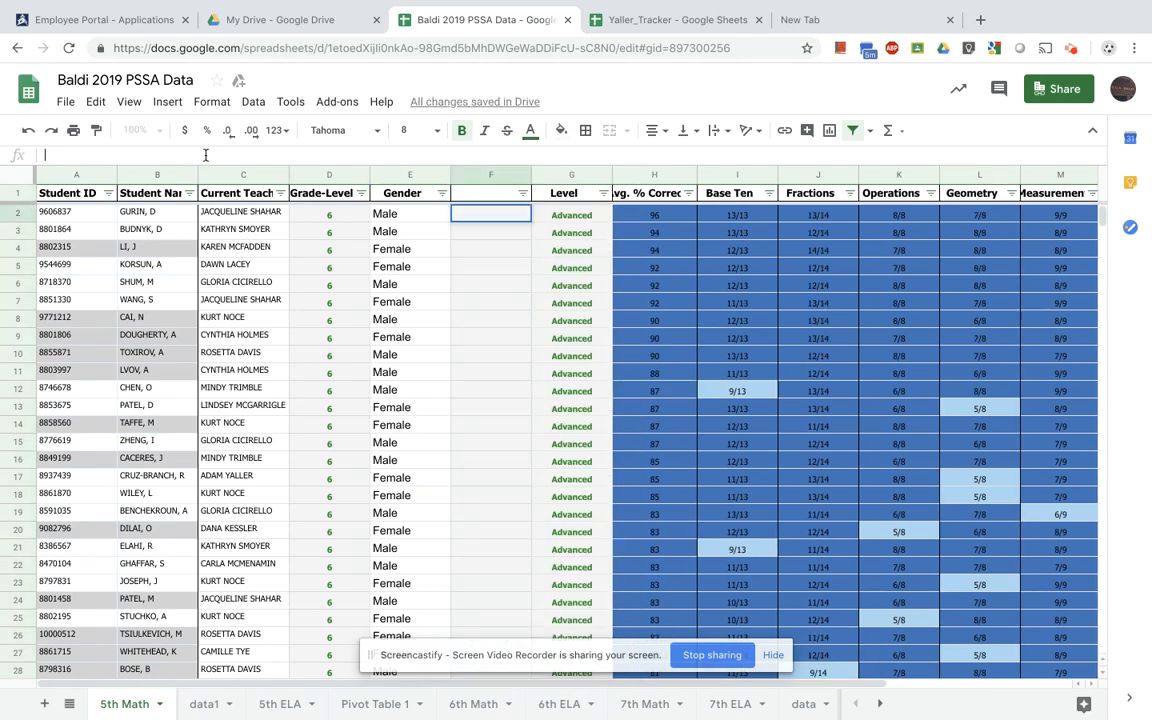
{"action": "double_click", "coordinate": [477, 213]}
{"action": "type", "text": "VLOOKUP(A17,data1!A:E,2,False)"}
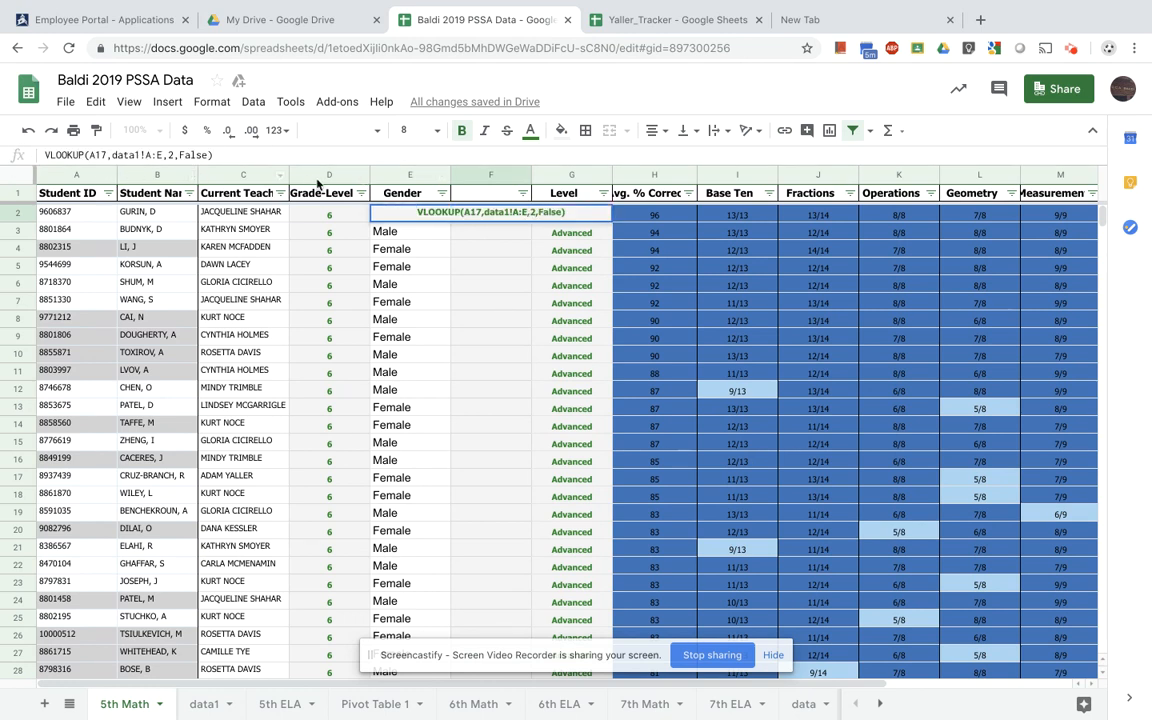
{"action": "key", "text": "BackSpace"}
{"action": "type", "text": "5"}
{"action": "left_click", "coordinate": [44, 155]}
{"action": "type", "text": "="}
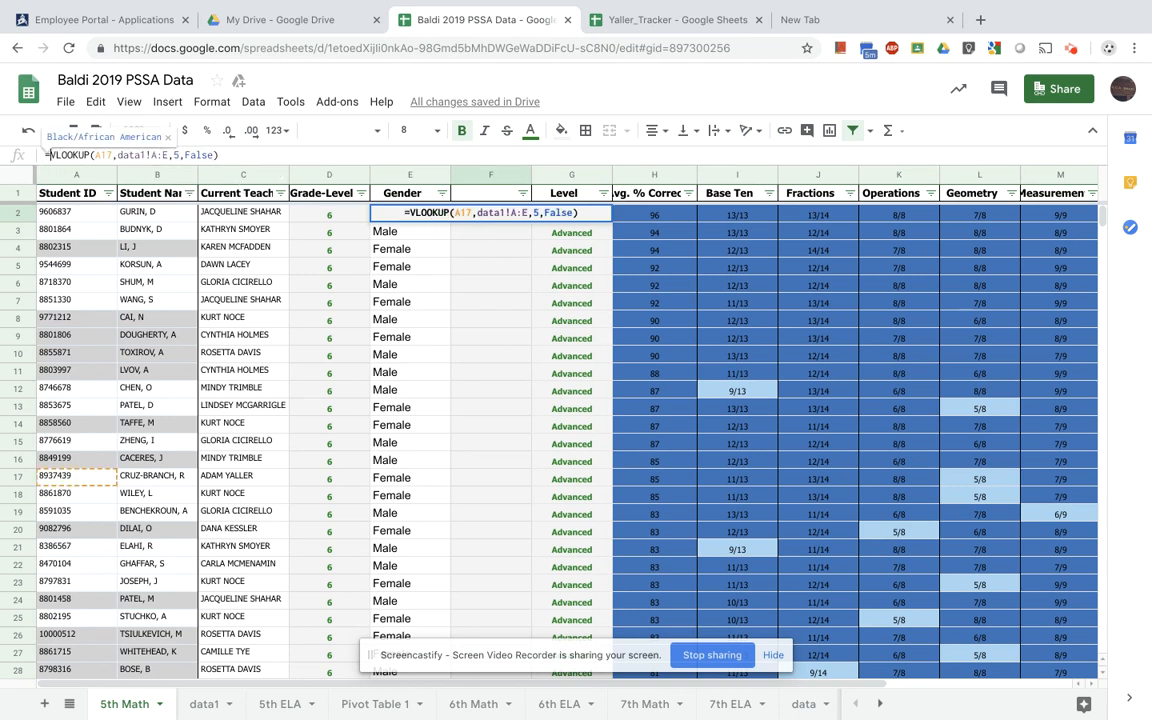
{"action": "key", "text": "Return"}
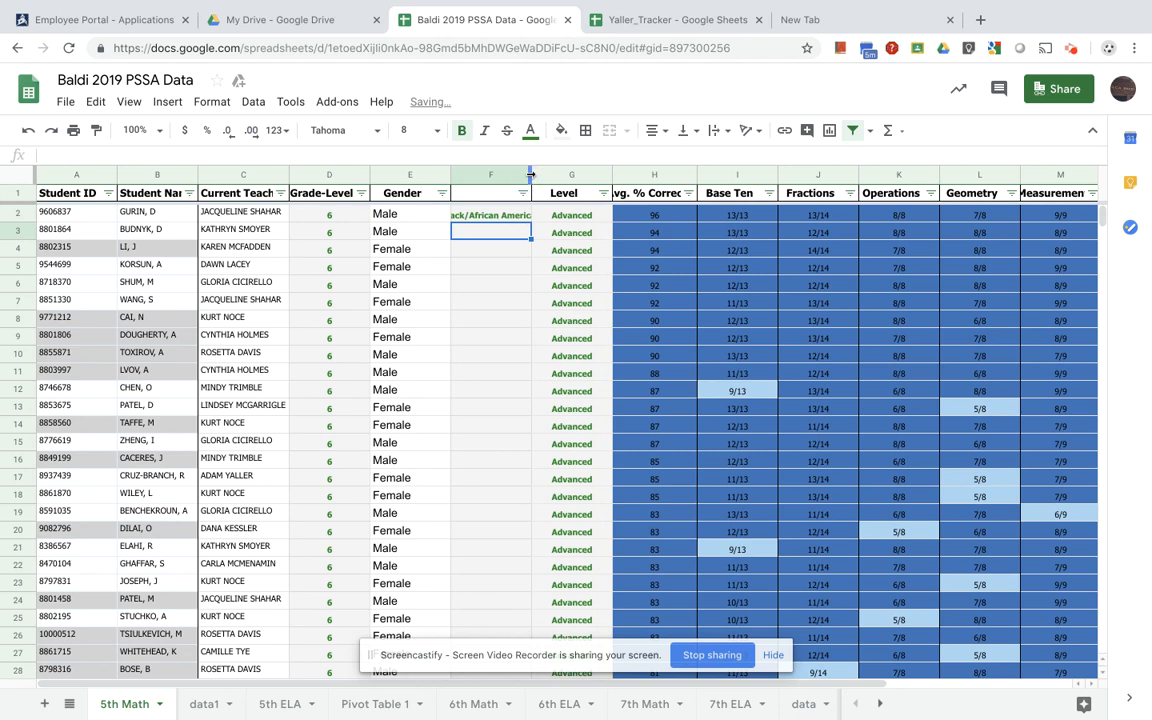
Label column F as Race and fit the column's width to its contents.
{"action": "left_click", "coordinate": [497, 196]}
{"action": "type", "text": "Race"}
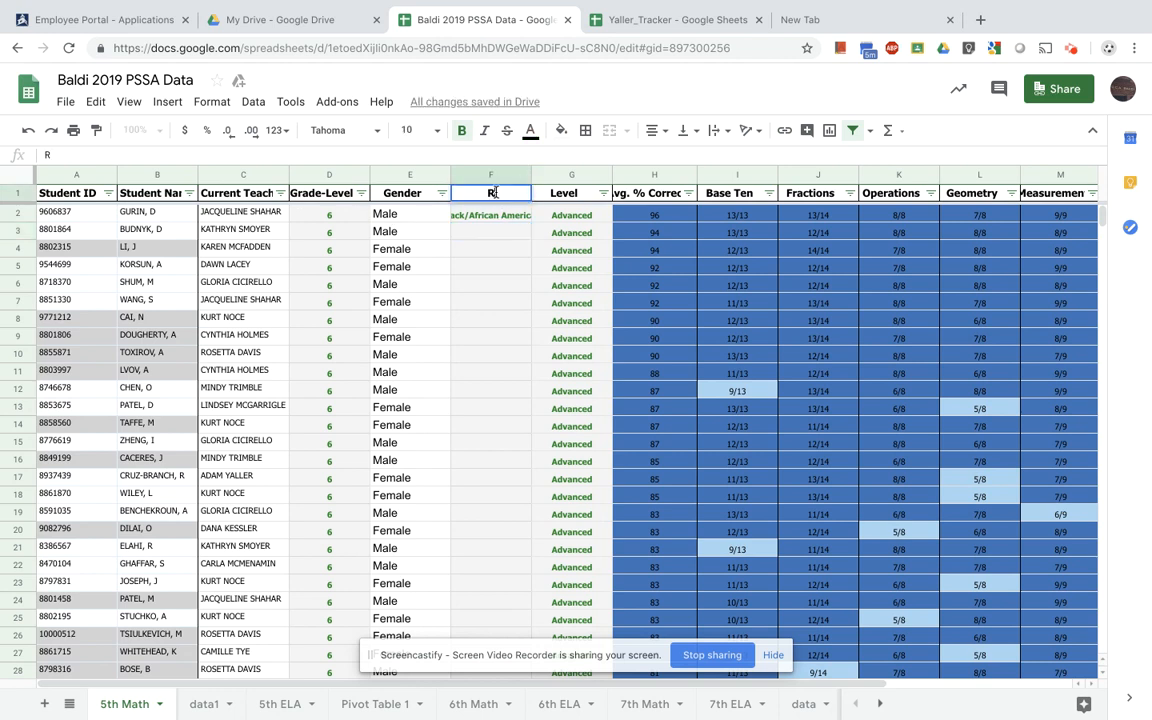
{"action": "key", "text": "Return"}
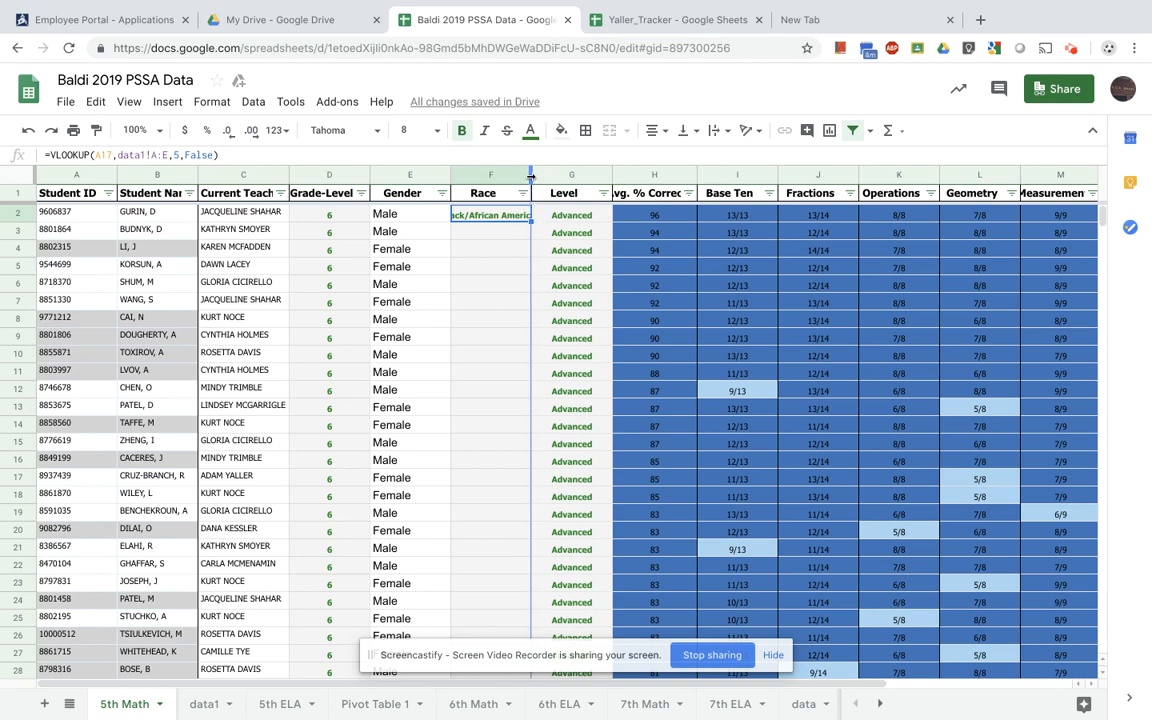
{"action": "double_click", "coordinate": [531, 175]}
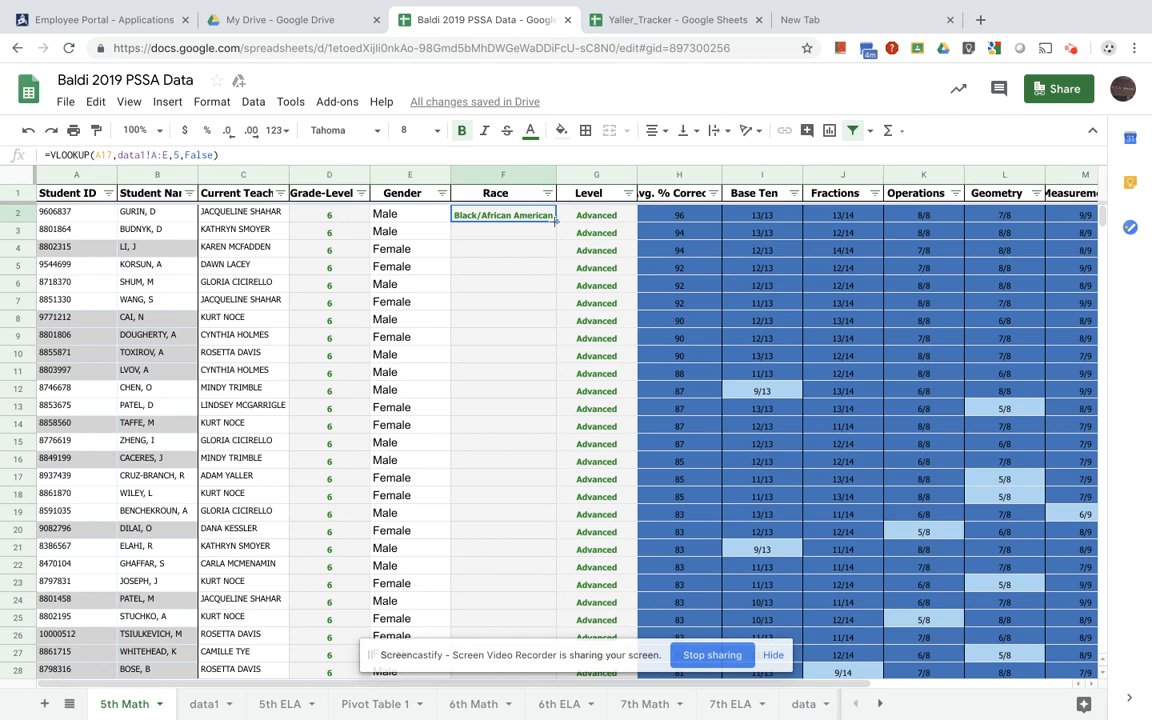
Fill the Race formula from F2 down to F420 and inspect the formulas in F408 and F407.
{"action": "left_click_drag", "start_coordinate": [557, 251], "coordinate": [557, 549]}
{"action": "scroll", "coordinate": [492, 242], "scroll_direction": "down", "scroll_amount": 1}
{"action": "scroll", "coordinate": [520, 231], "scroll_direction": "up", "scroll_amount": 1}
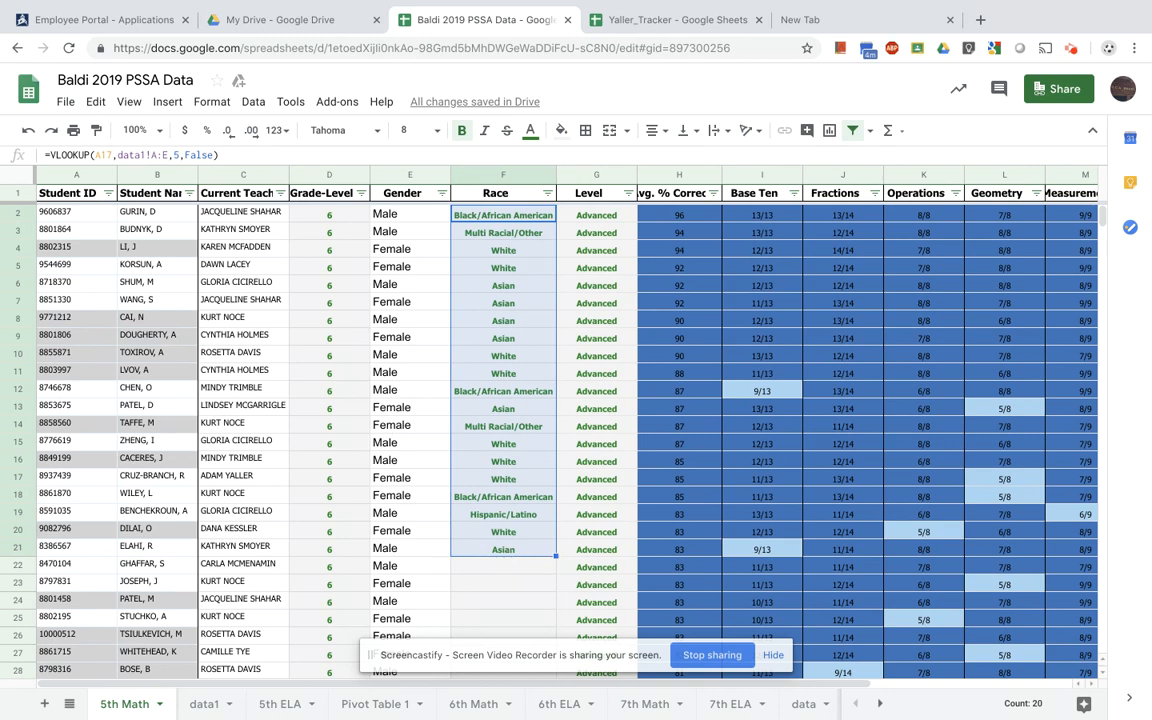
{"action": "left_click_drag", "start_coordinate": [555, 556], "coordinate": [513, 410]}
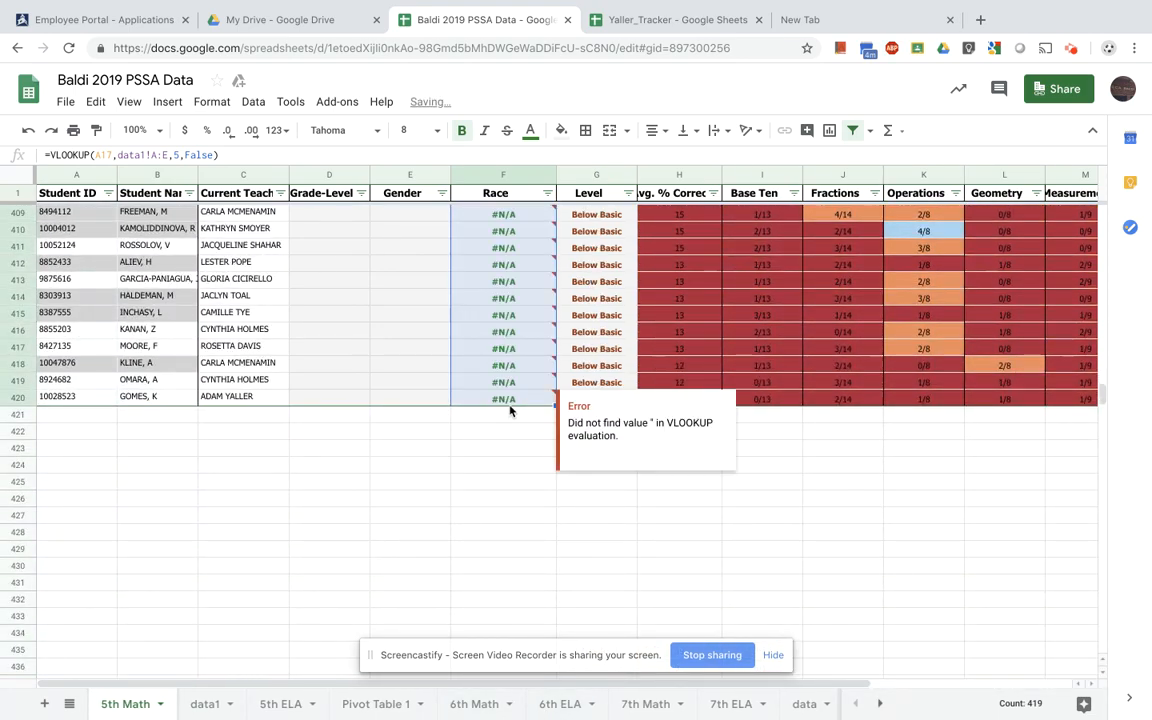
{"action": "scroll", "coordinate": [510, 410], "scroll_direction": "up", "scroll_amount": 5}
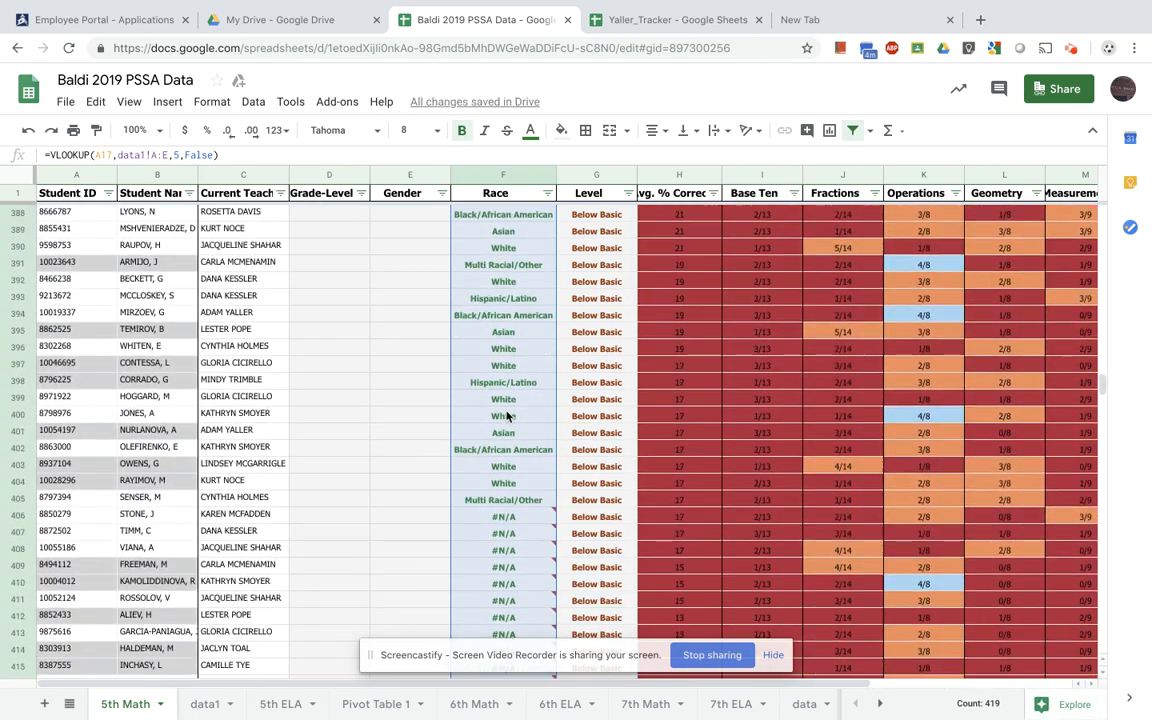
{"action": "scroll", "coordinate": [507, 415], "scroll_direction": "down", "scroll_amount": 1}
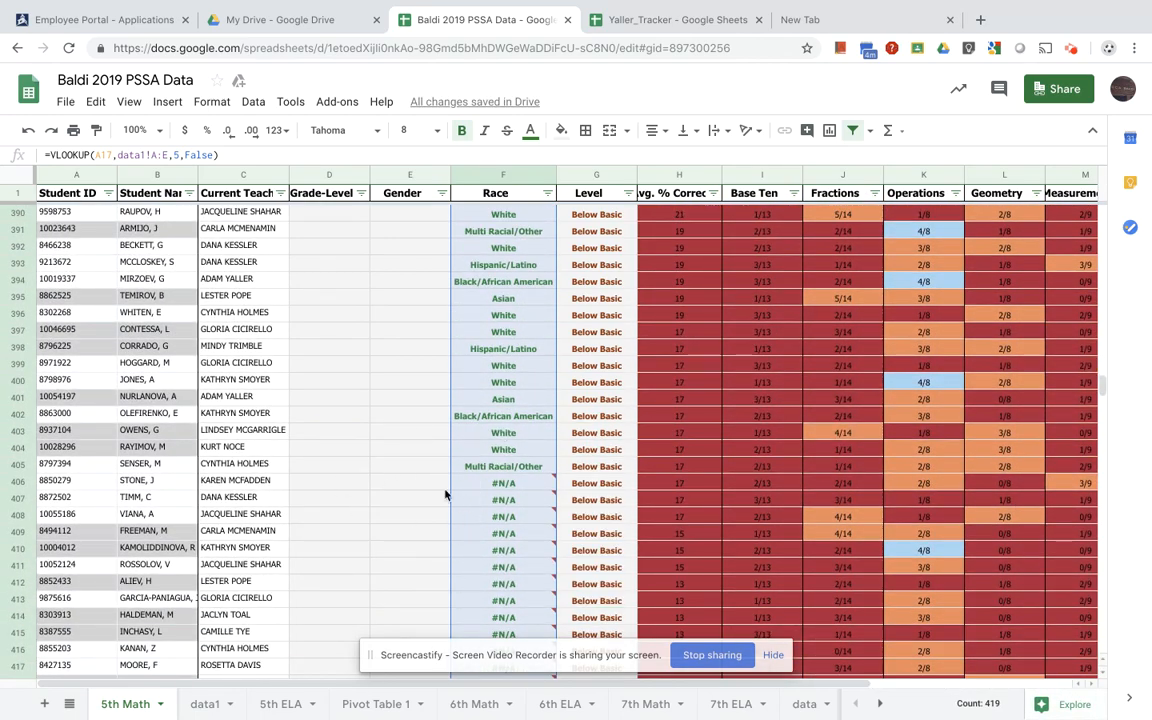
{"action": "left_click", "coordinate": [515, 512]}
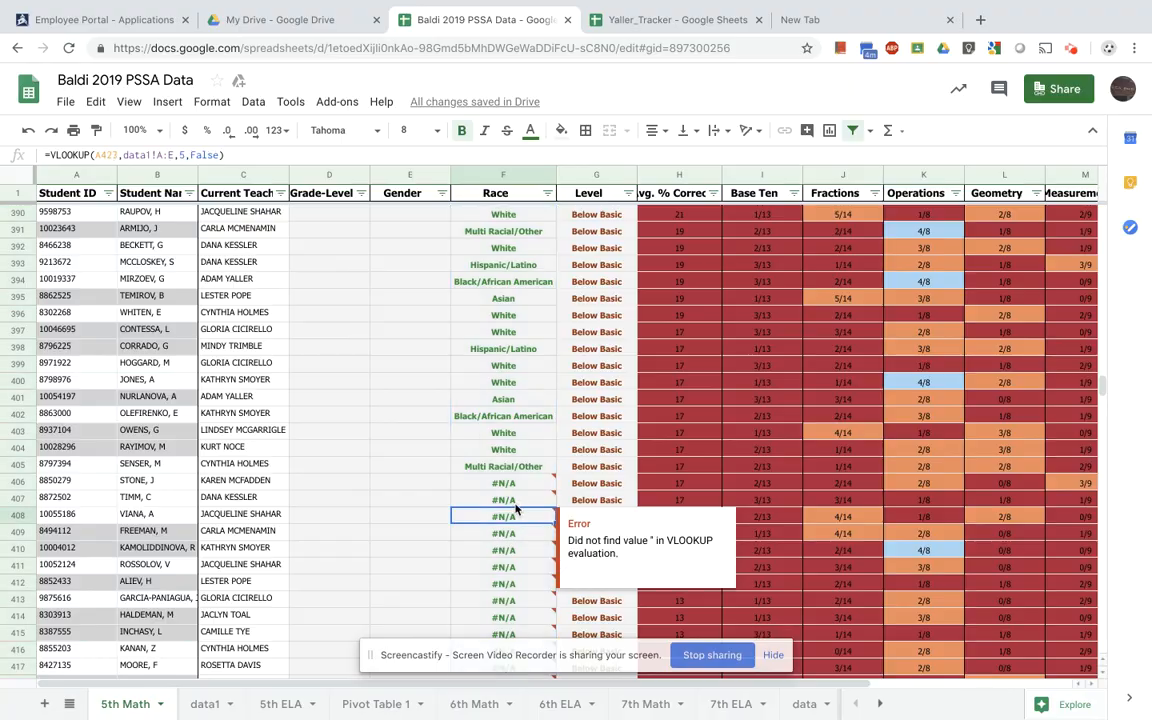
{"action": "left_click", "coordinate": [517, 498]}
Fill the Gender formula from E28 down to the last student row, E420.
{"action": "scroll", "coordinate": [490, 479], "scroll_direction": "up", "scroll_amount": 20}
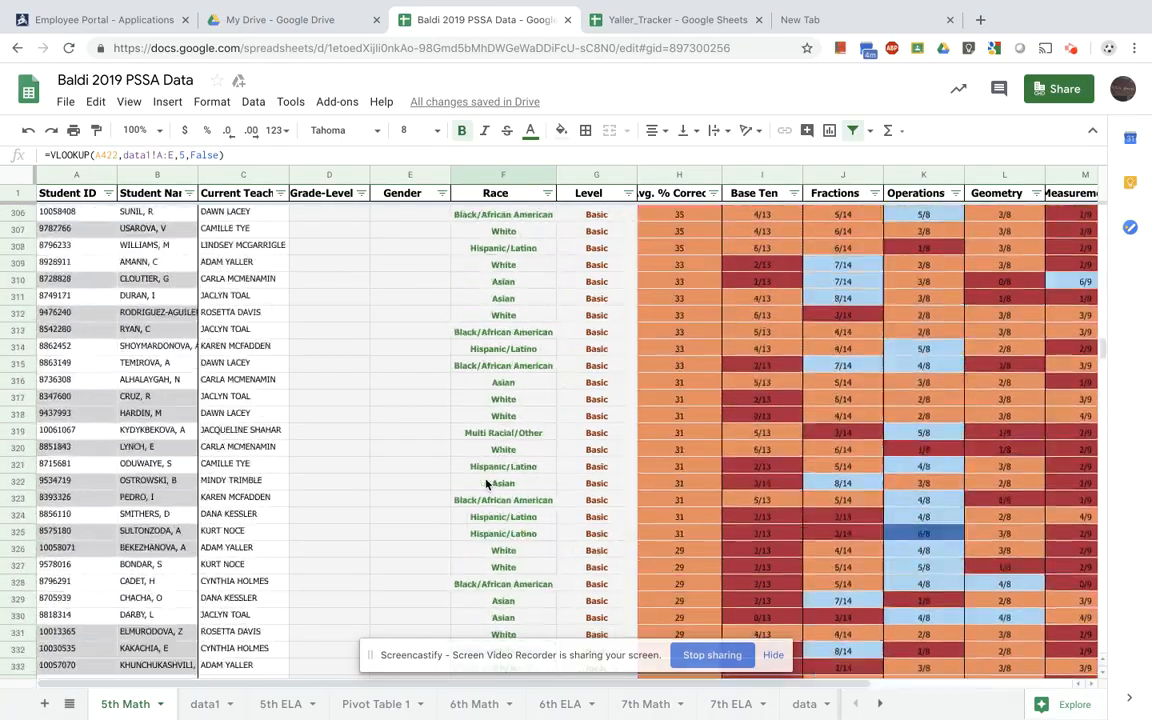
{"action": "scroll", "coordinate": [487, 484], "scroll_direction": "up", "scroll_amount": 20}
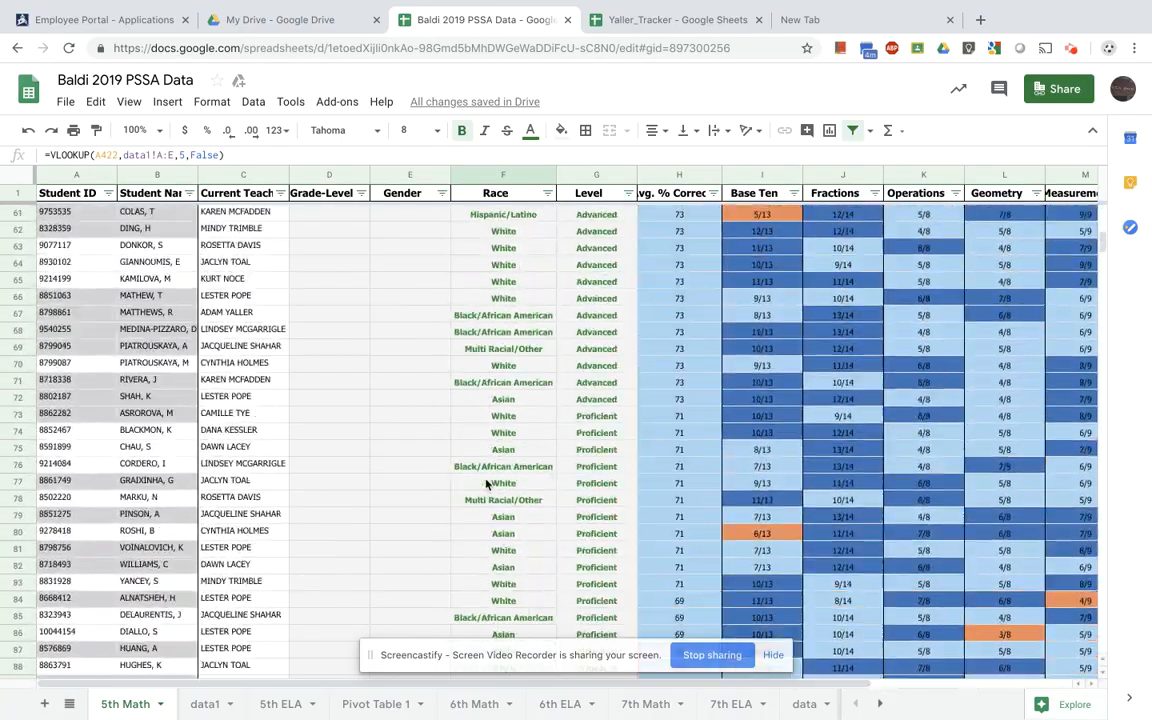
{"action": "scroll", "coordinate": [433, 480], "scroll_direction": "down", "scroll_amount": 4}
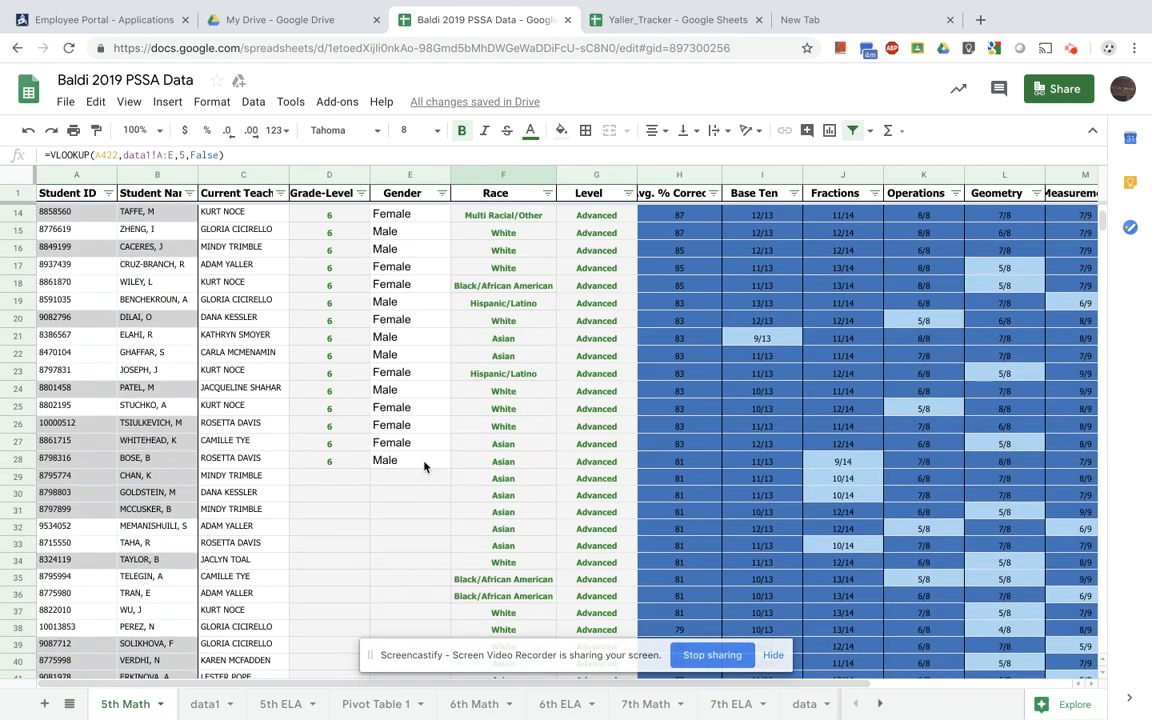
{"action": "left_click", "coordinate": [445, 464]}
{"action": "left_click_drag", "start_coordinate": [449, 467], "coordinate": [383, 380]}
Fill the Grade-Level formula from D28 down to the last student row, D420.
{"action": "scroll", "coordinate": [342, 375], "scroll_direction": "up", "scroll_amount": 20}
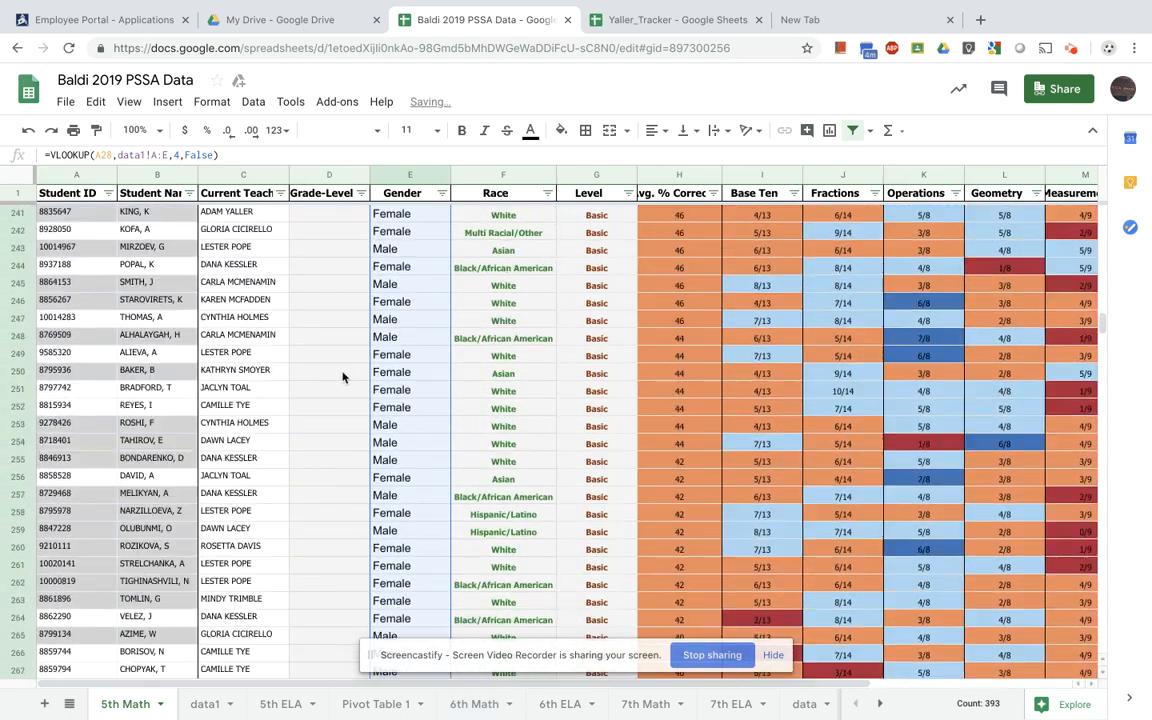
{"action": "scroll", "coordinate": [342, 375], "scroll_direction": "up", "scroll_amount": 17}
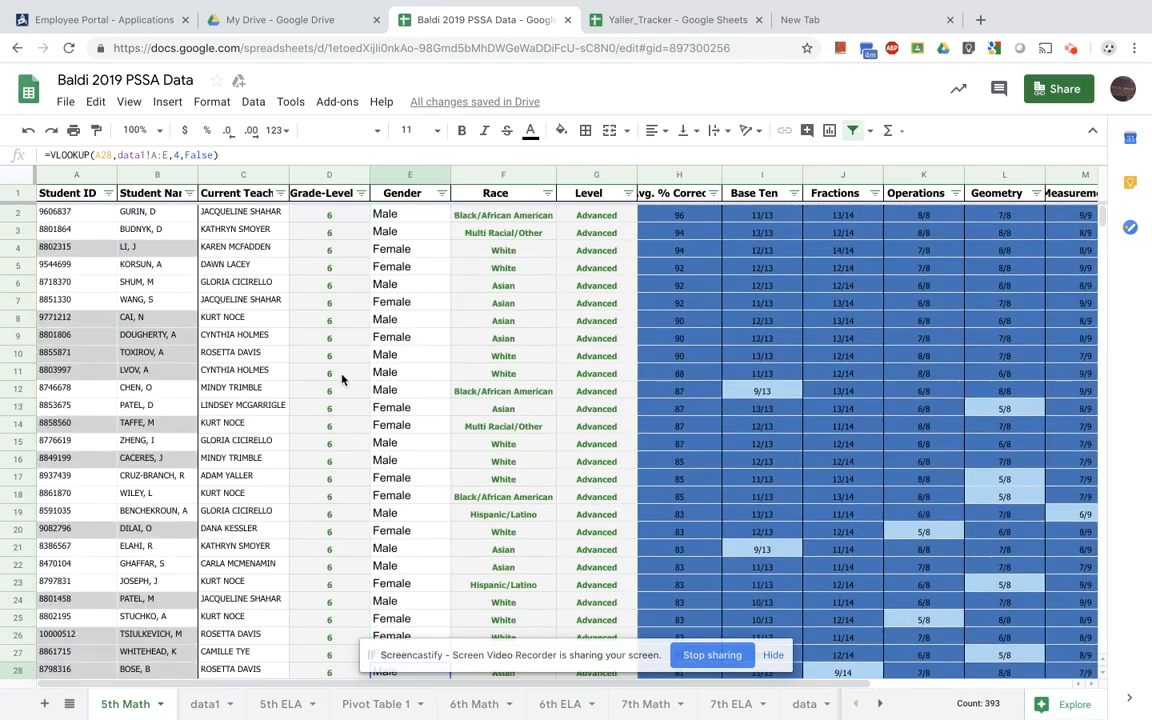
{"action": "left_click", "coordinate": [340, 320]}
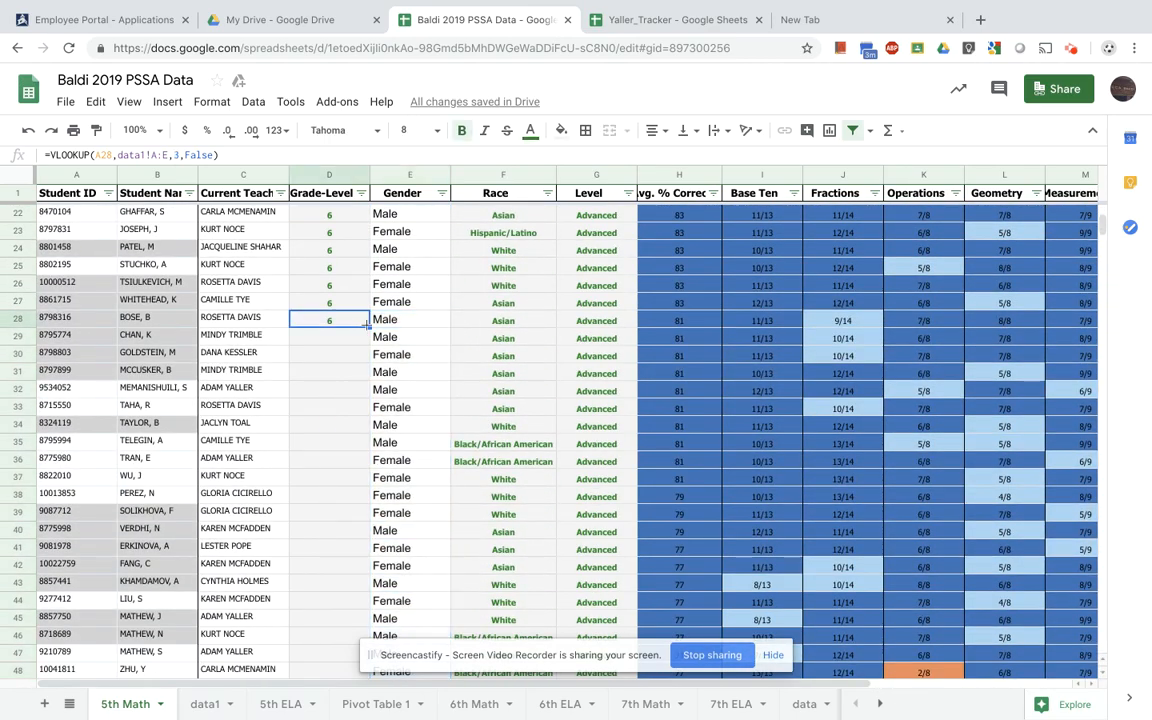
{"action": "left_click_drag", "start_coordinate": [369, 326], "coordinate": [370, 352]}
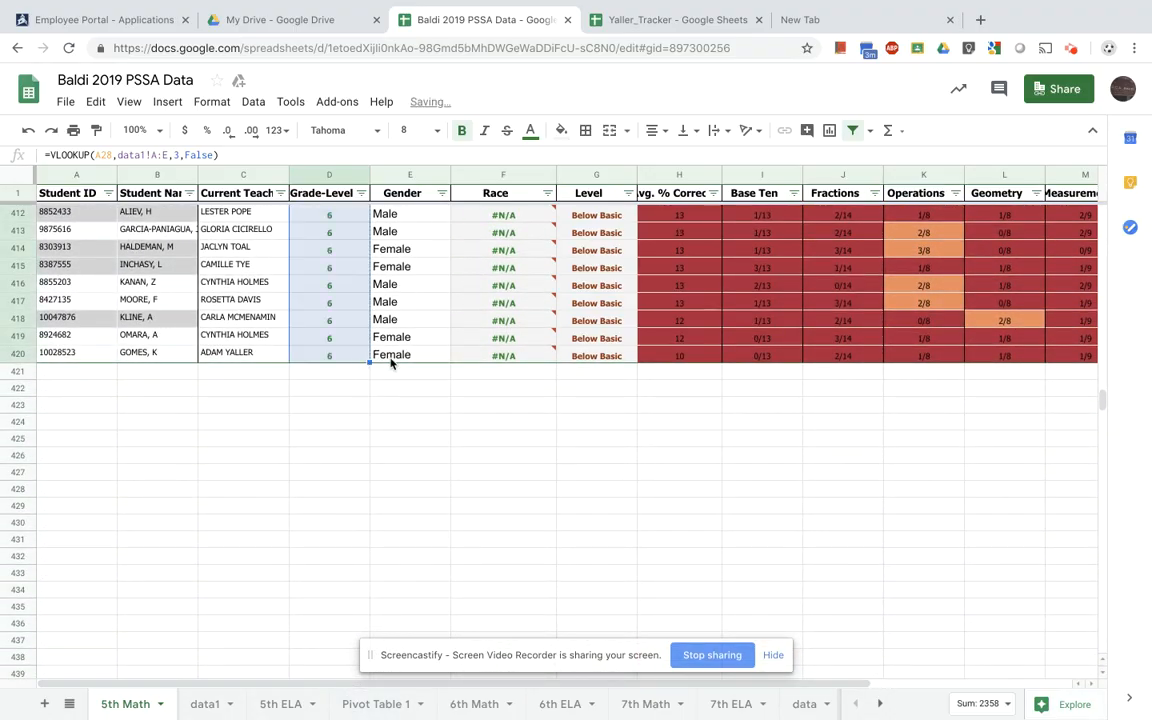
Review the completed columns on the first student rows, checking the contents of D4, A2 and H2.
{"action": "scroll", "coordinate": [454, 403], "scroll_direction": "up", "scroll_amount": 4}
{"action": "scroll", "coordinate": [454, 403], "scroll_direction": "up", "scroll_amount": 20}
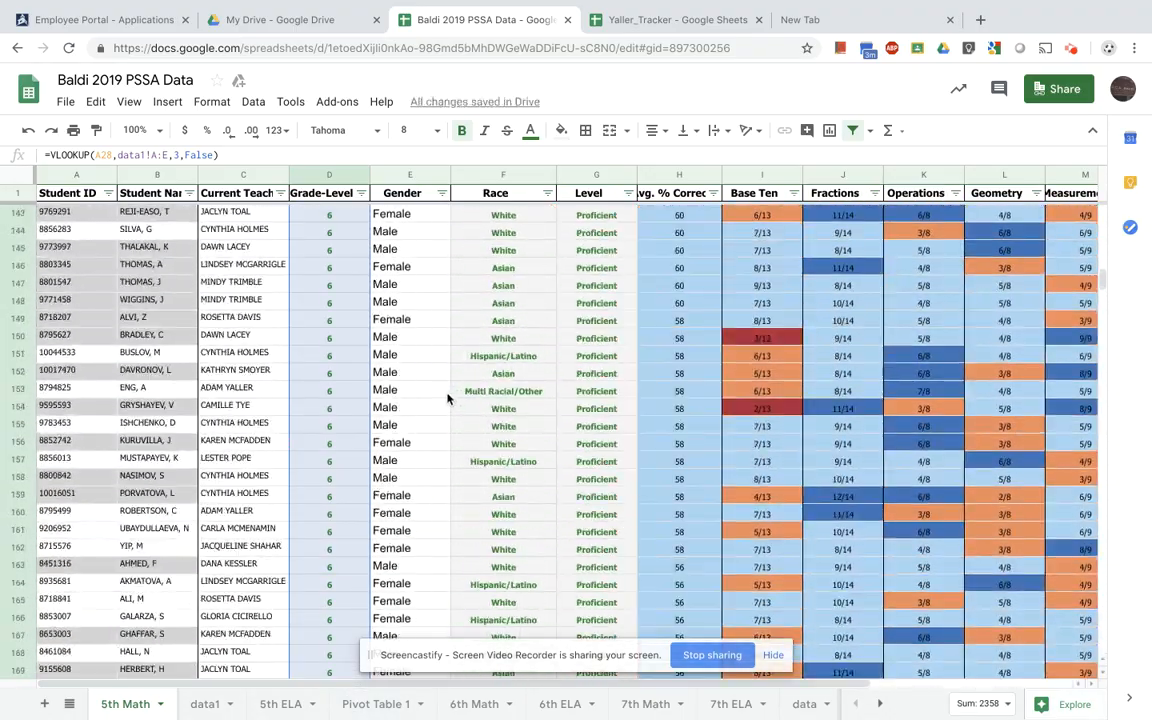
{"action": "scroll", "coordinate": [443, 397], "scroll_direction": "up", "scroll_amount": 14}
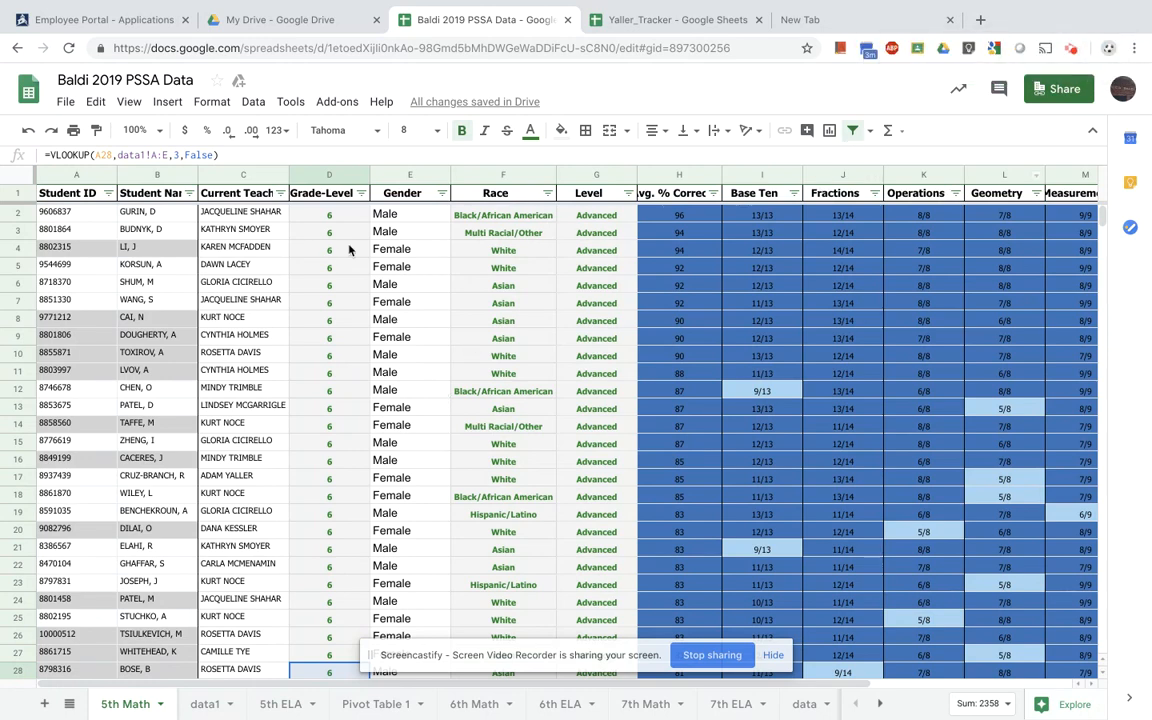
{"action": "left_click", "coordinate": [336, 252]}
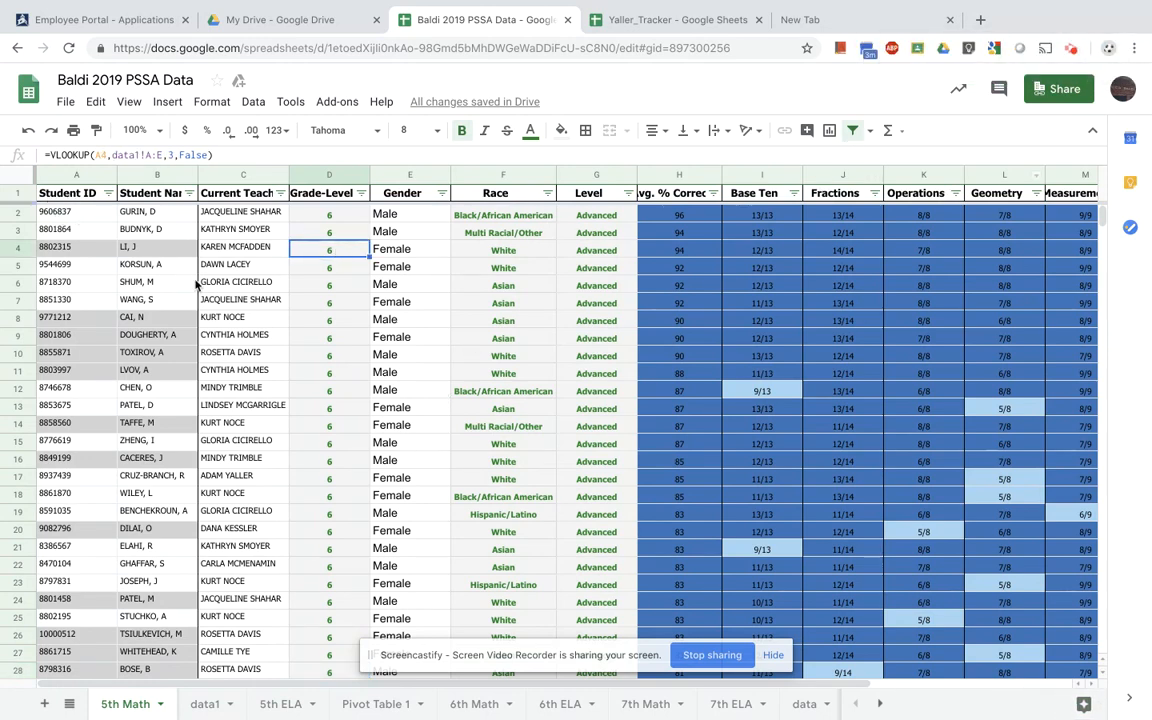
{"action": "left_click", "coordinate": [112, 215]}
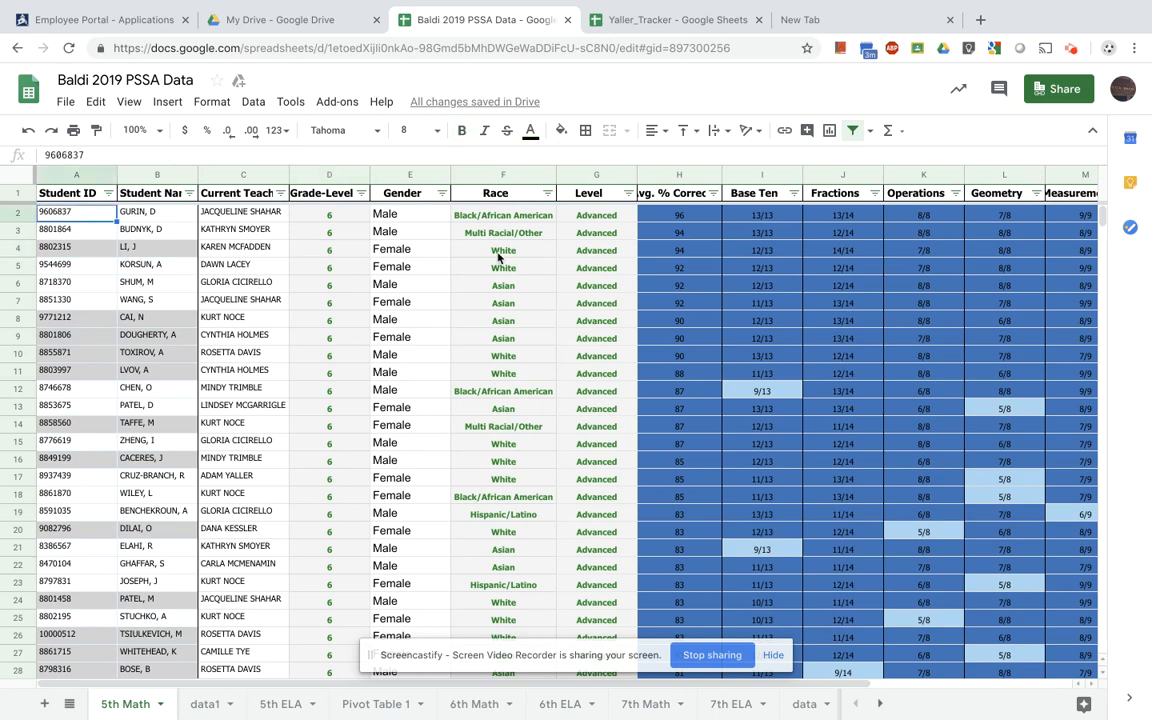
{"action": "left_click", "coordinate": [676, 216]}
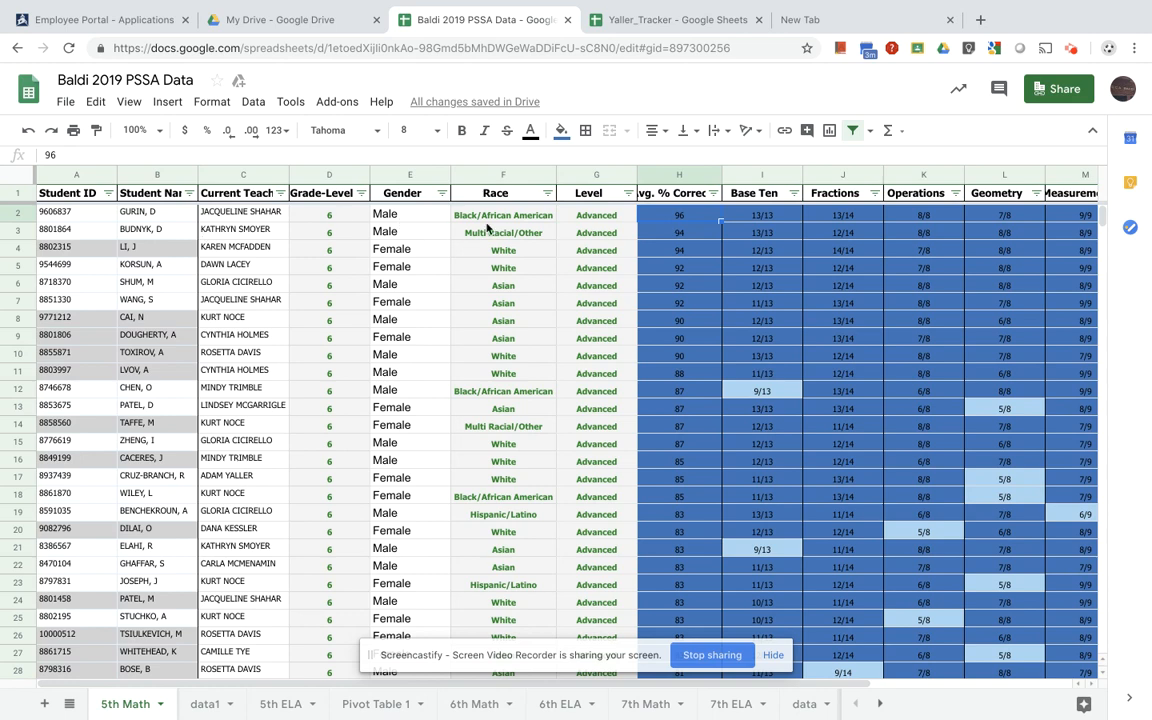
Filter the Current Teacher column to a single teacher and look through that teacher's student rows.
{"action": "left_click", "coordinate": [281, 194]}
{"action": "left_click", "coordinate": [124, 337]}
{"action": "left_click", "coordinate": [136, 431]}
{"action": "left_click", "coordinate": [243, 538]}
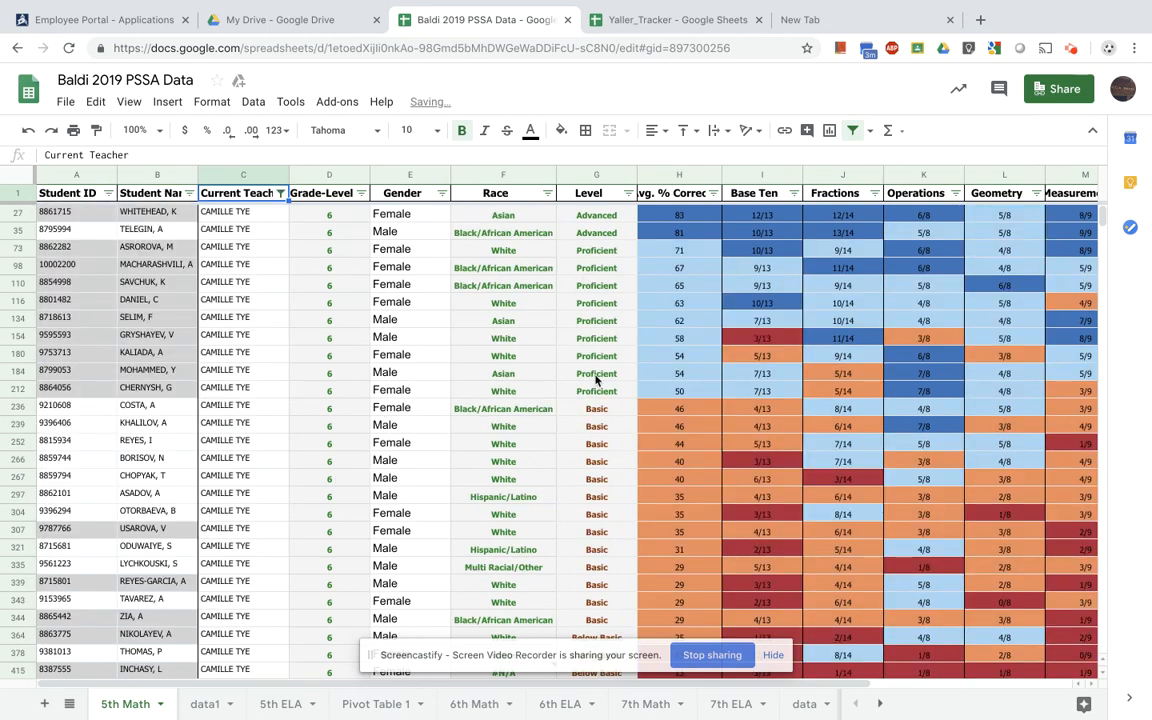
{"action": "scroll", "coordinate": [432, 342], "scroll_direction": "down", "scroll_amount": 2}
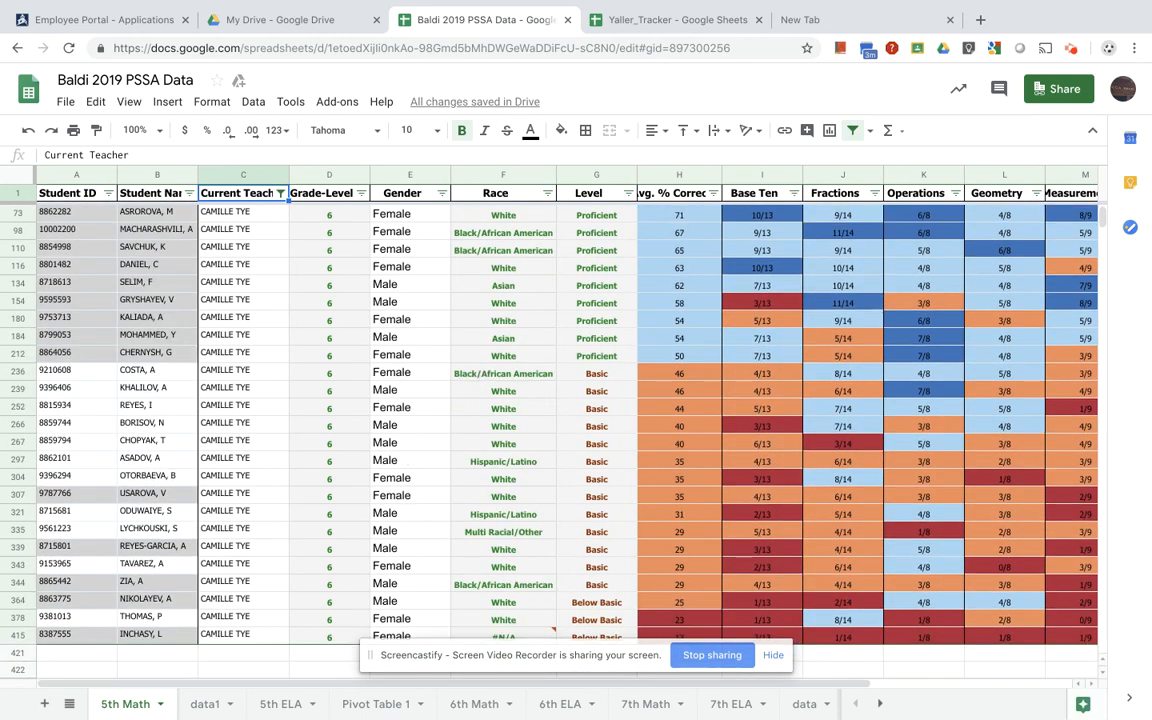
{"action": "scroll", "coordinate": [430, 342], "scroll_direction": "up", "scroll_amount": 2}
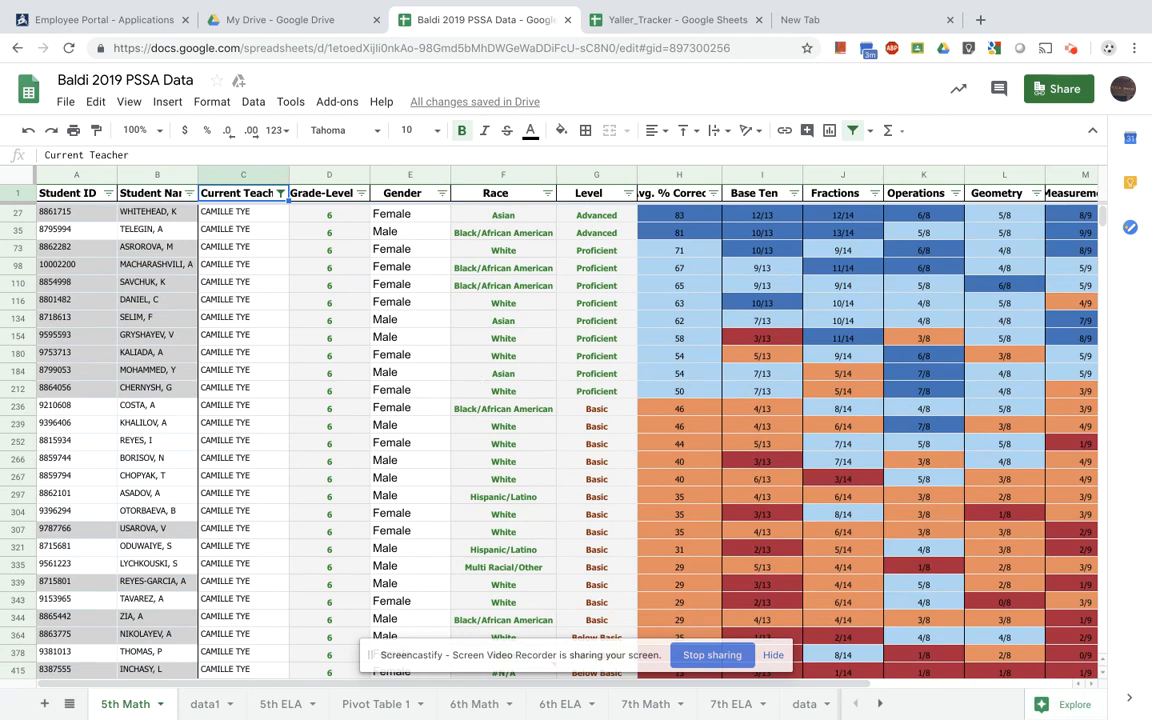